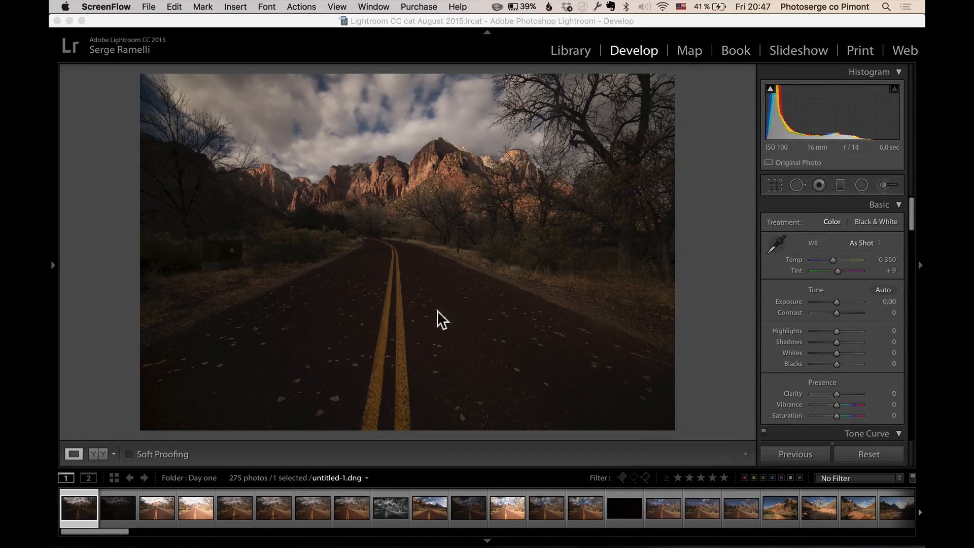
Compare the dark long-exposure shots of the desert road with the finished black-and-white version.
click(362, 500)
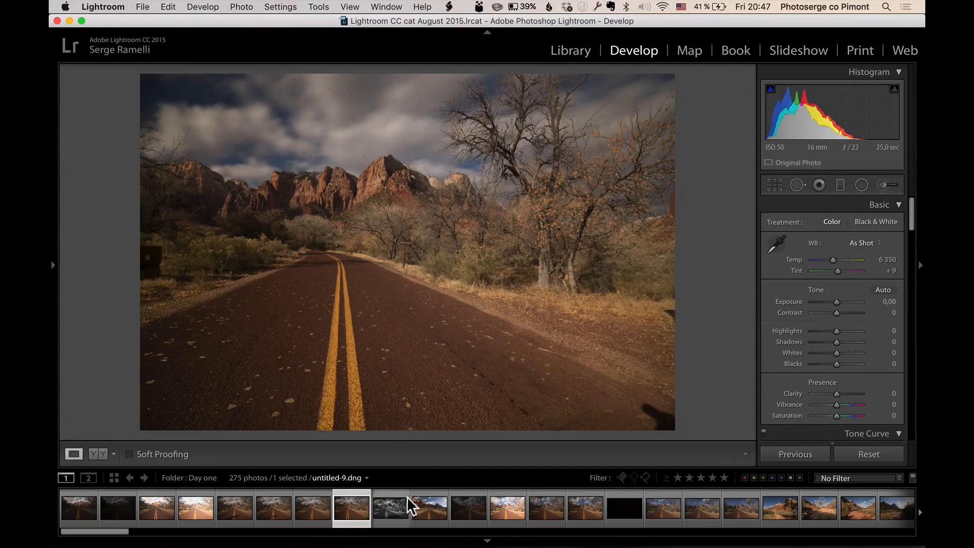
click(392, 503)
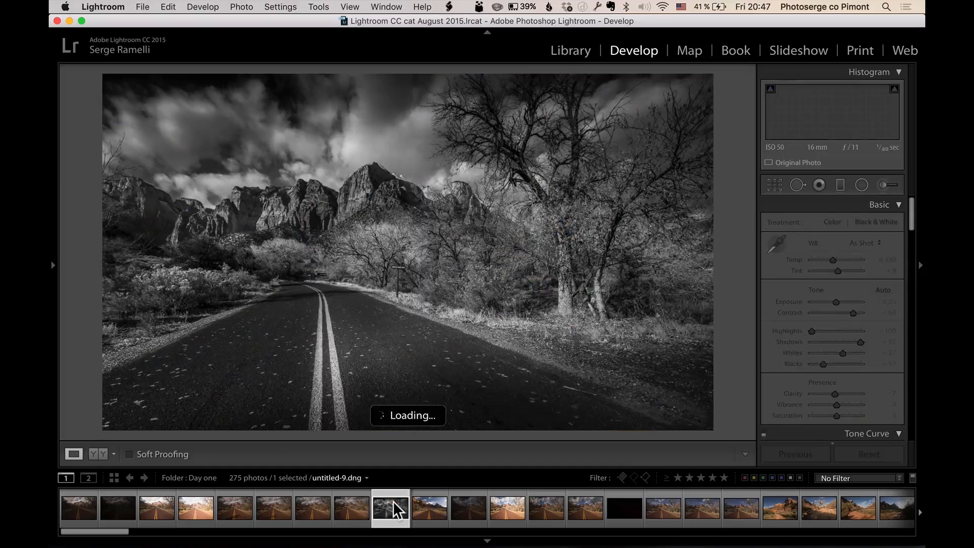
click(352, 505)
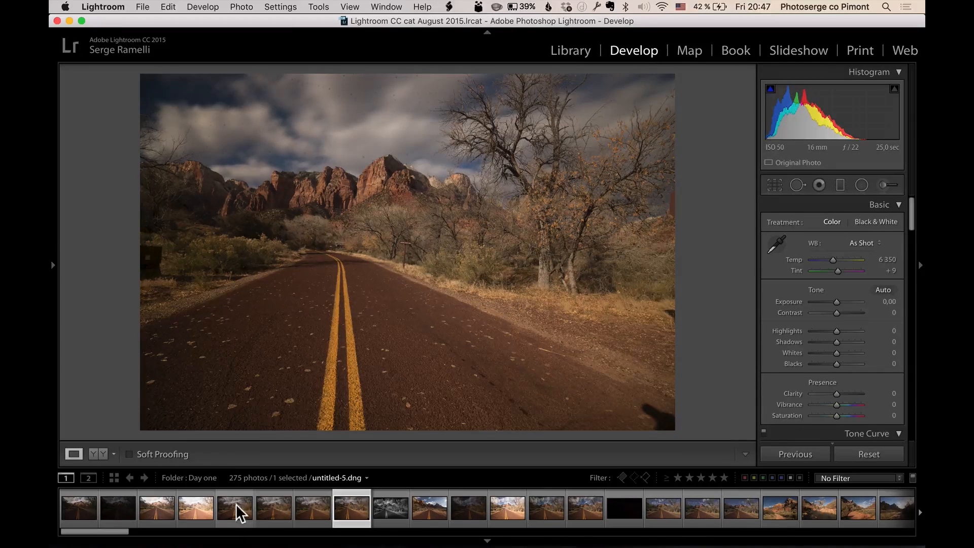
click(235, 504)
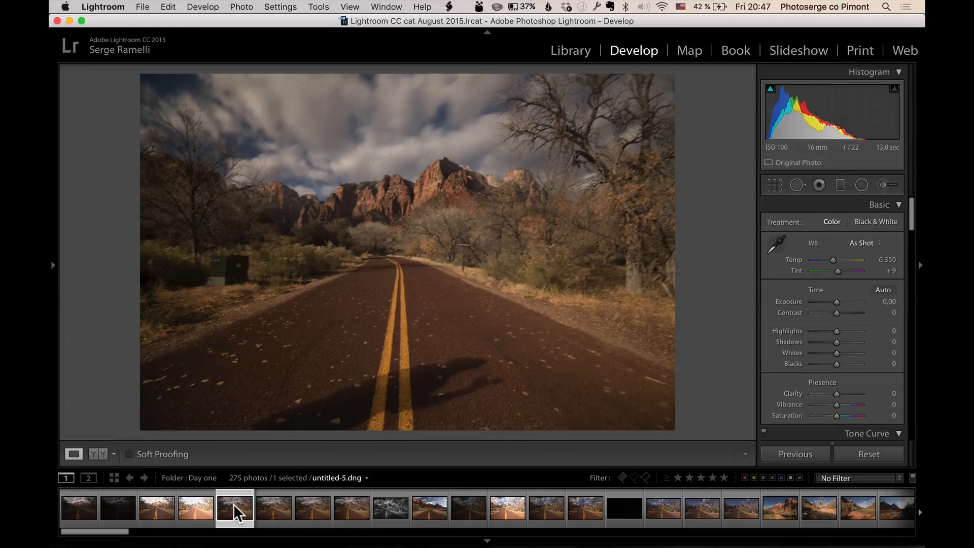
click(309, 510)
click(350, 504)
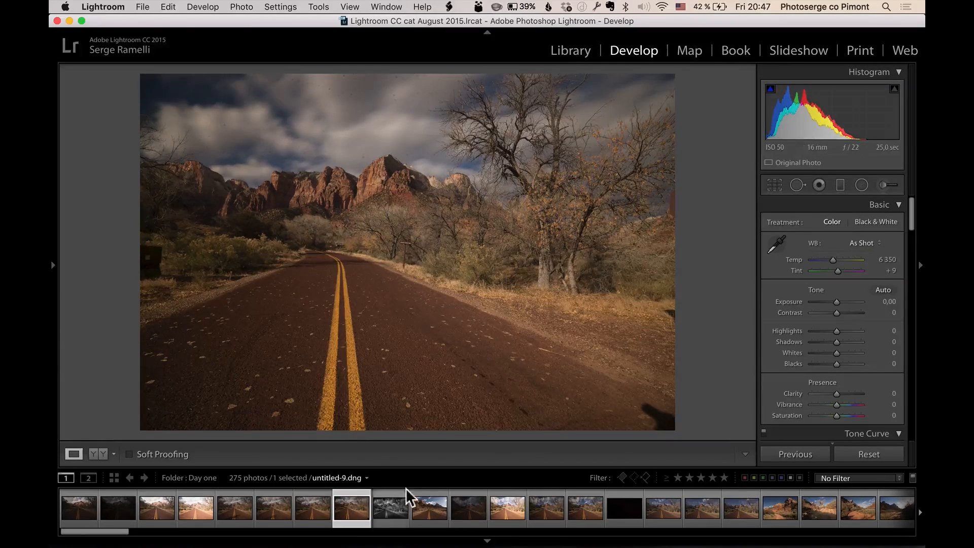
click(393, 503)
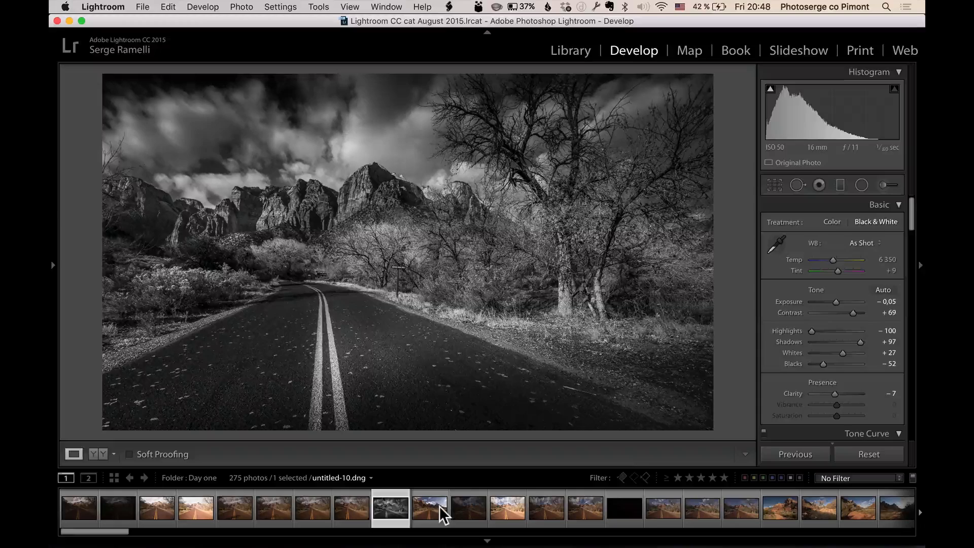
Filter the folder to photos rated one star or higher and view the photo with the footbridge.
click(678, 479)
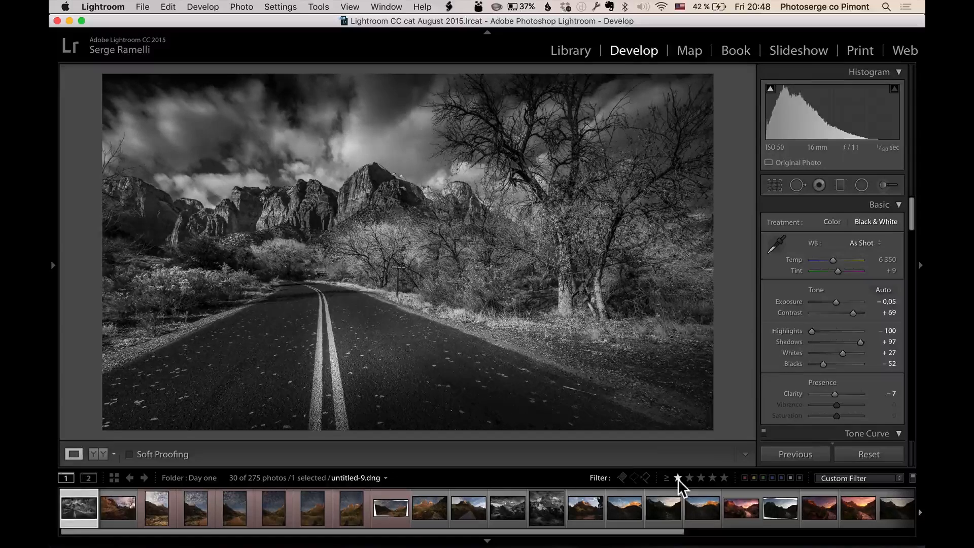
key(Right)
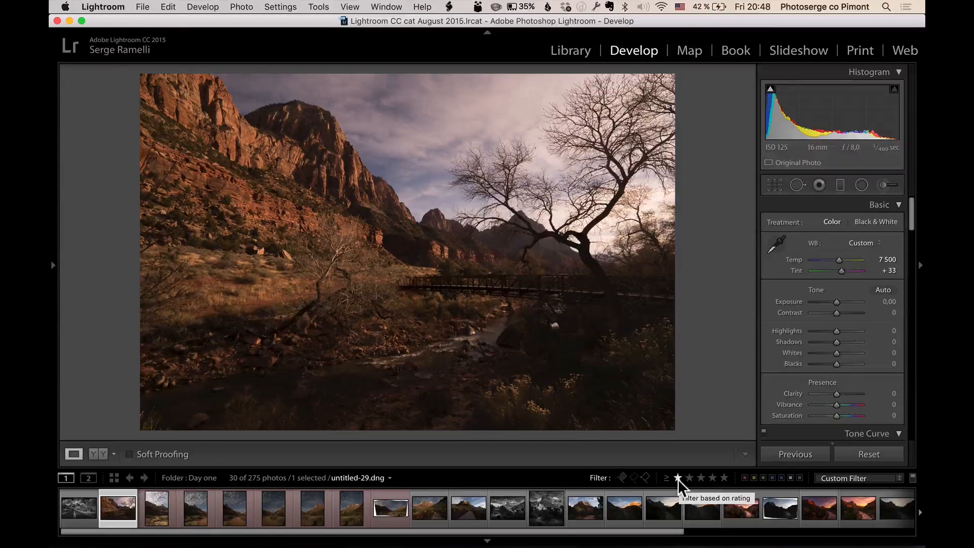
click(678, 479)
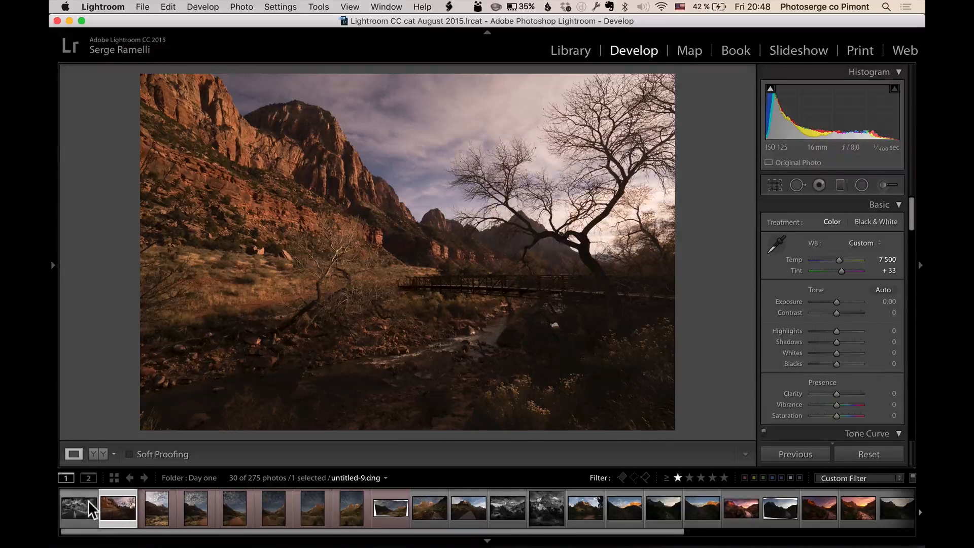
Examine the six vertical canyon shots one by one, from untitled-86.dng to untitled-104.dng, as parts of one panorama.
click(160, 510)
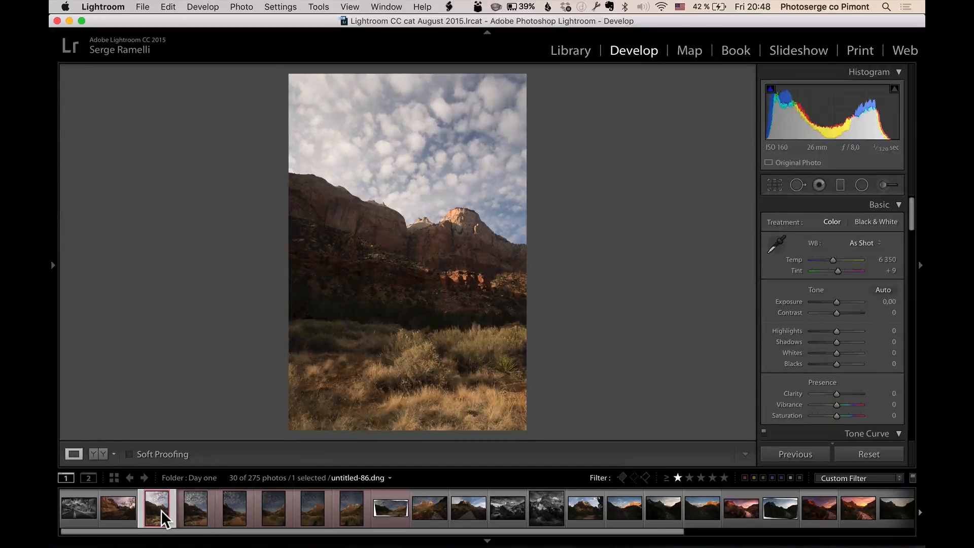
key(Right)
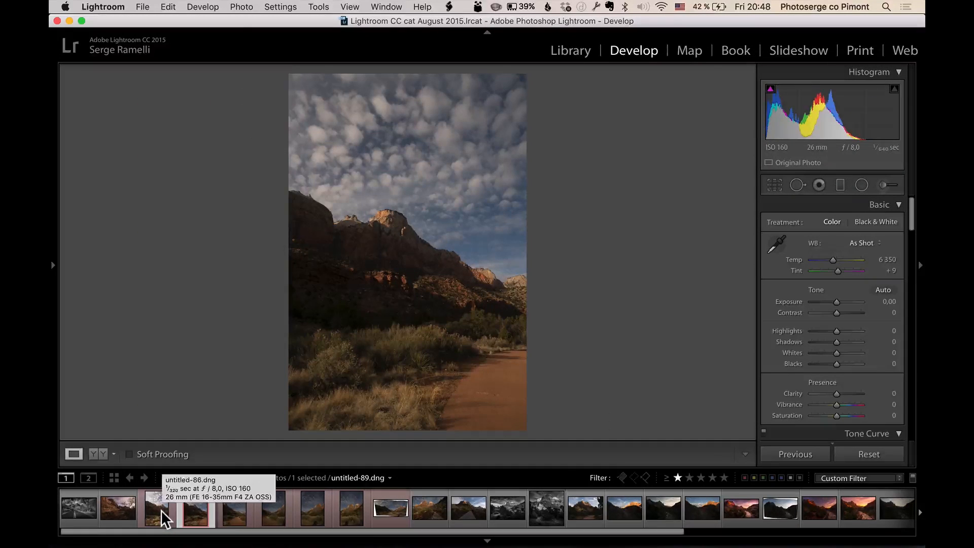
key(Right)
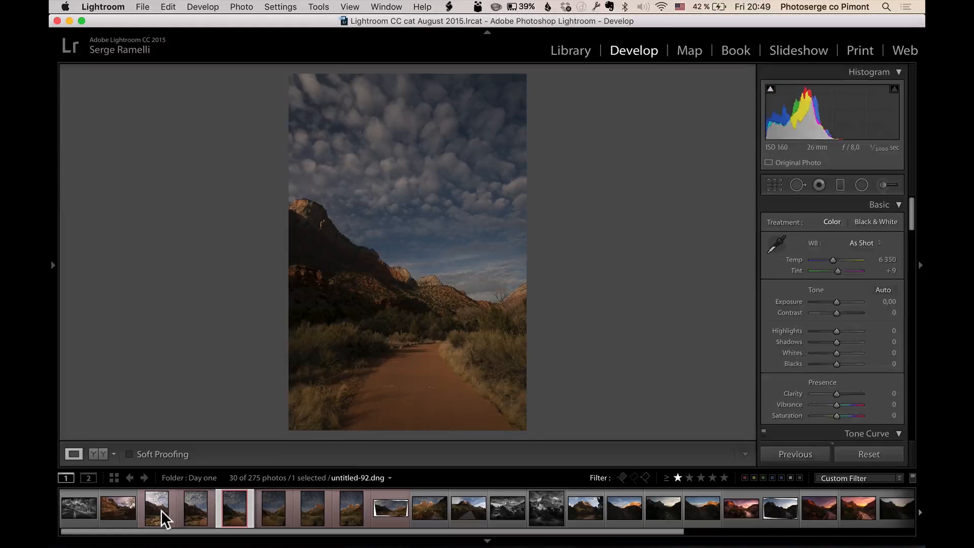
key(Right)
key(Right)
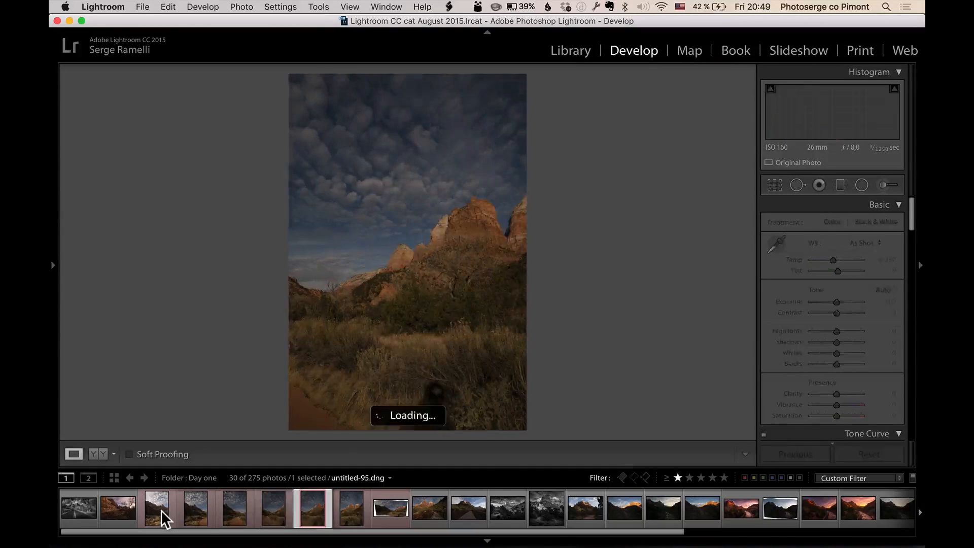
key(Left)
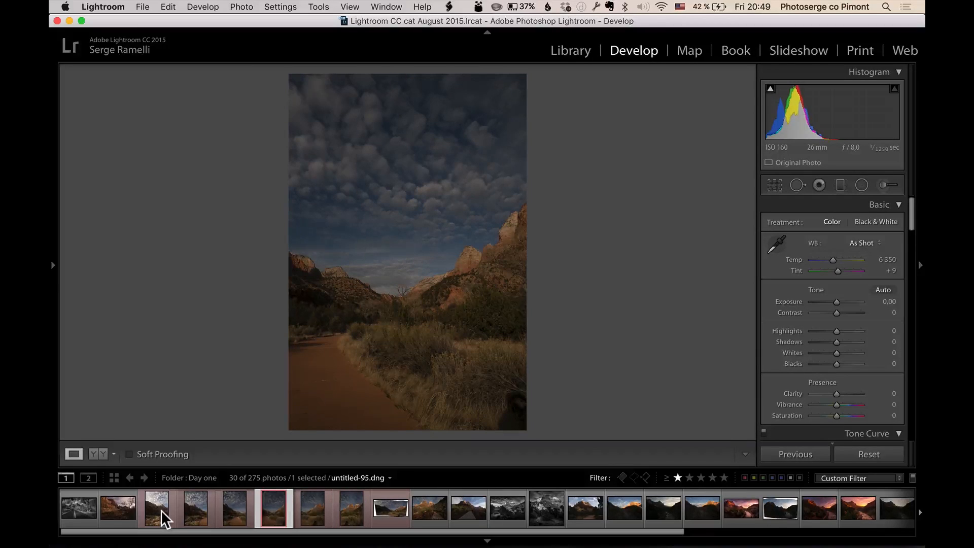
key(Left)
key(Right)
key(Right)
key(Right)
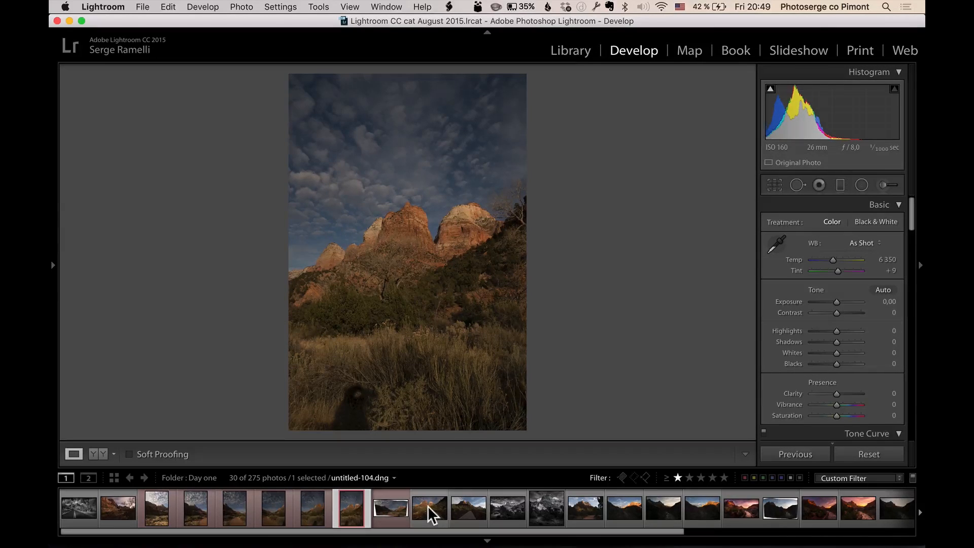
Try a panorama merge of the six vertical canyon photos, preview it with automatic cropping, and cancel it.
shift+click(157, 500)
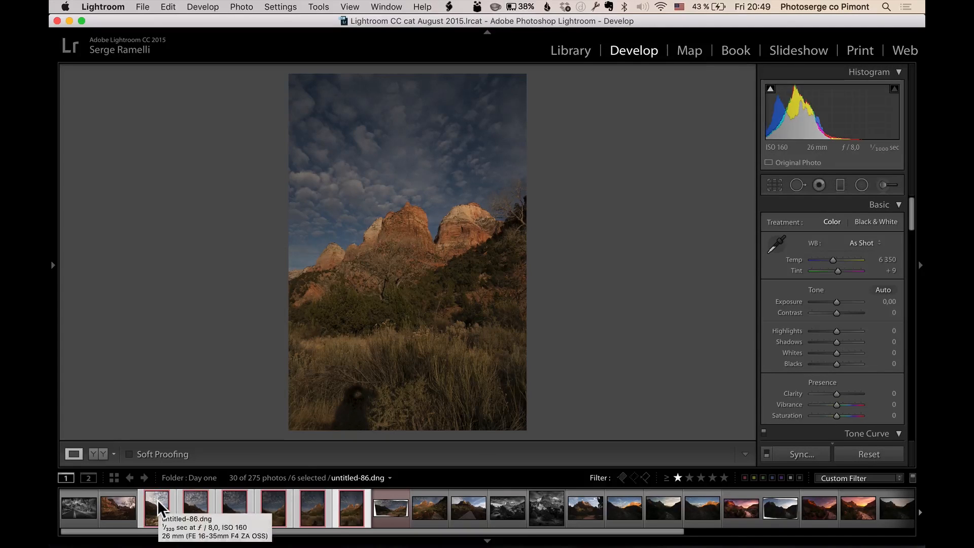
right_click(158, 499)
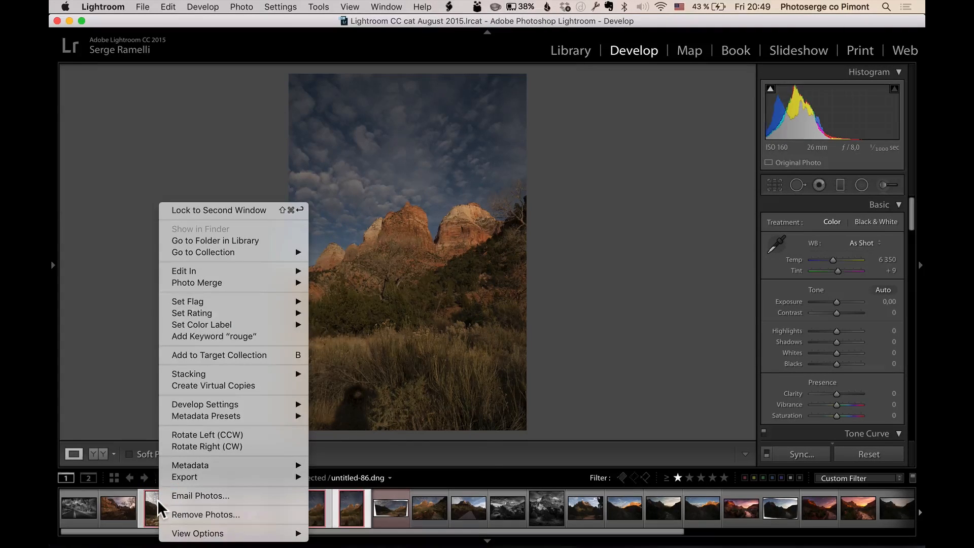
mouse_move(237, 284)
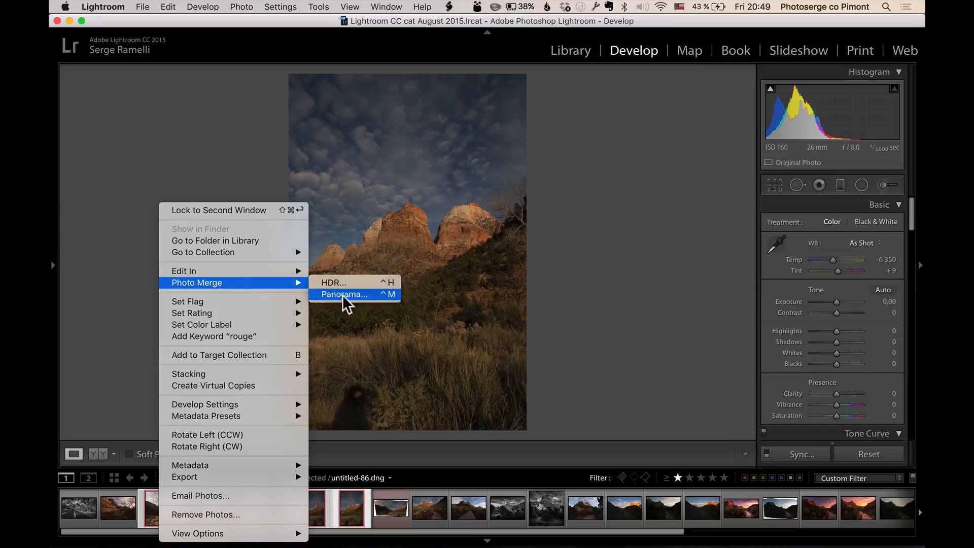
click(343, 295)
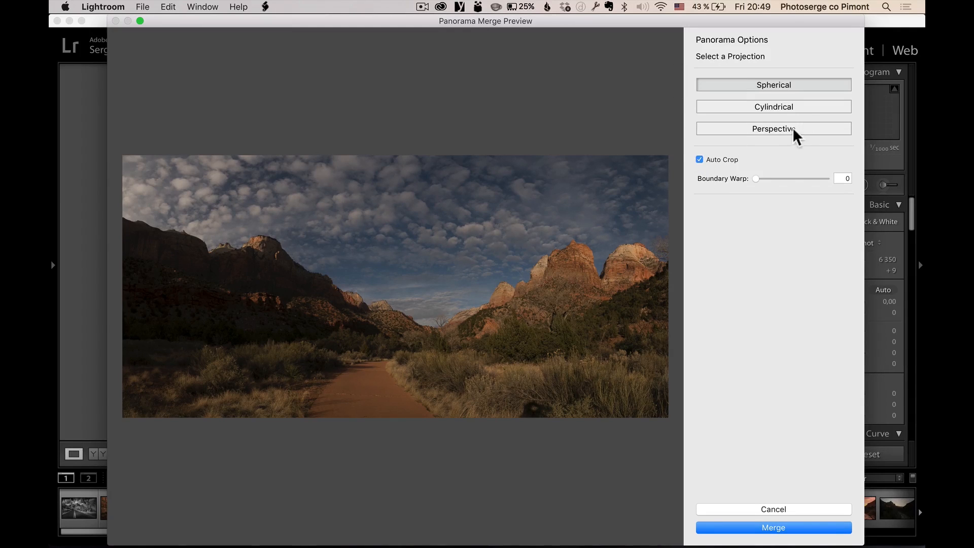
click(759, 508)
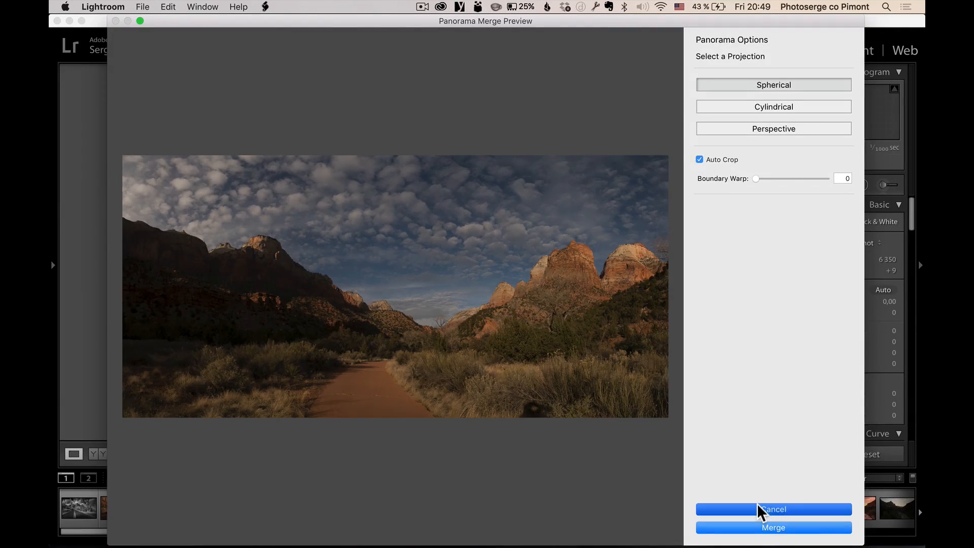
Crop the existing panorama untitled-89-Pano.dng with Constrain to Image to remove its white edges.
click(391, 510)
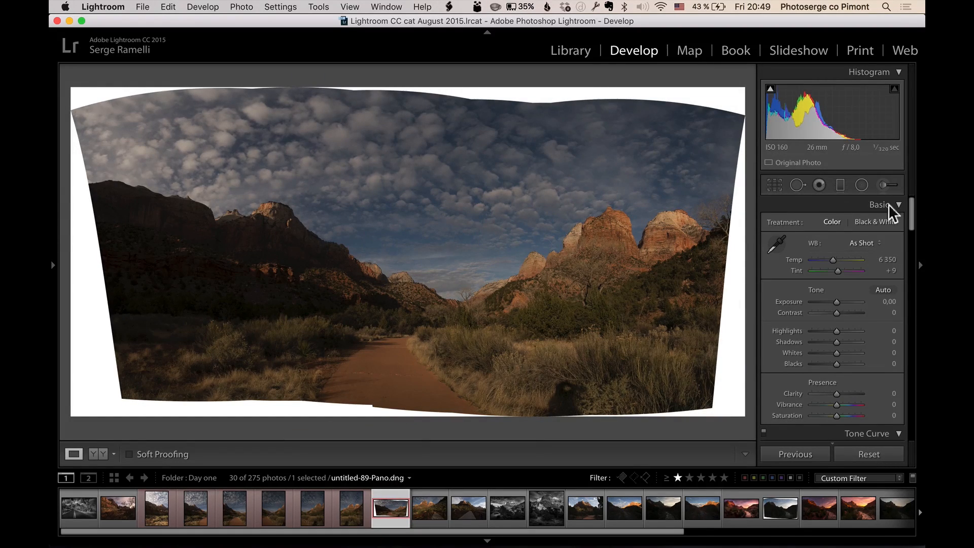
click(773, 182)
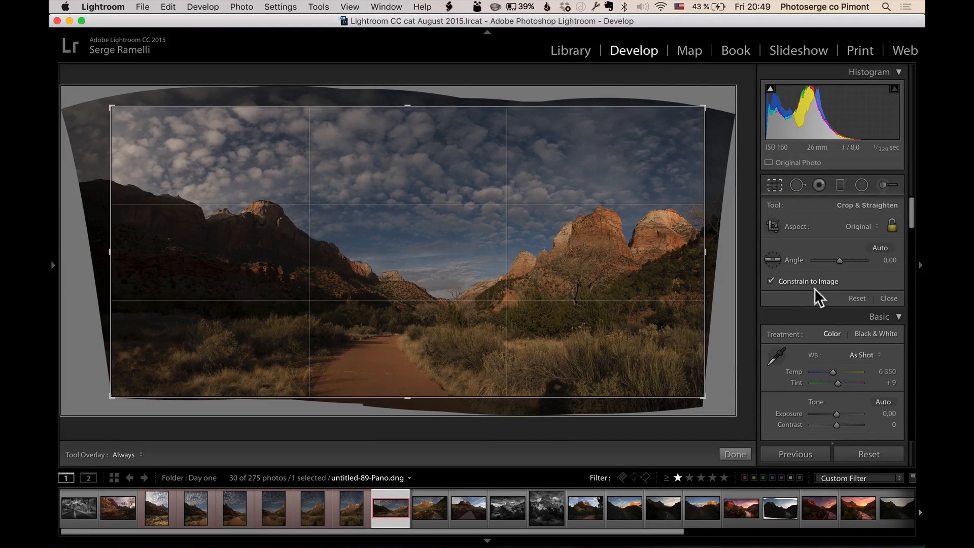
click(888, 299)
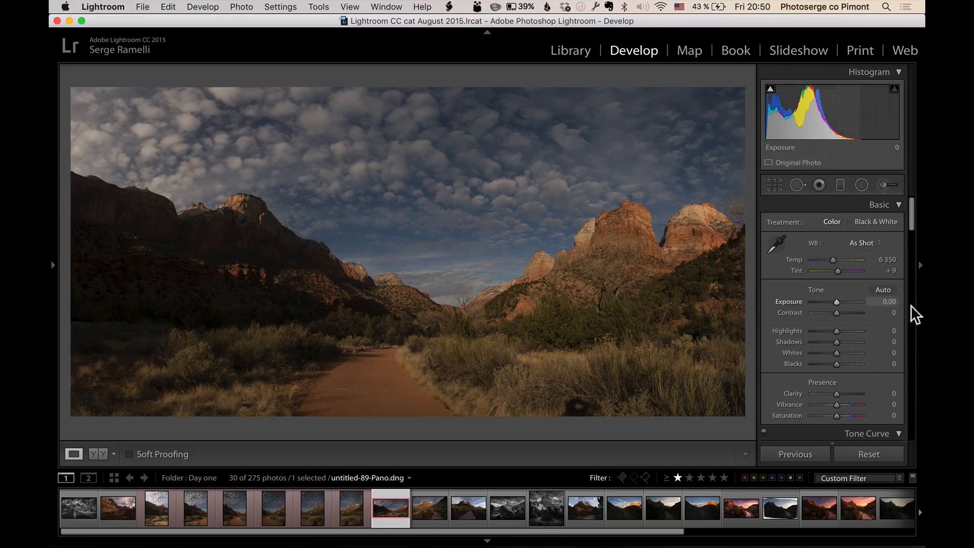
Convert the panorama to black and white and darken the sky by lowering Blue to -66 in the mix.
drag(911, 220, 903, 263)
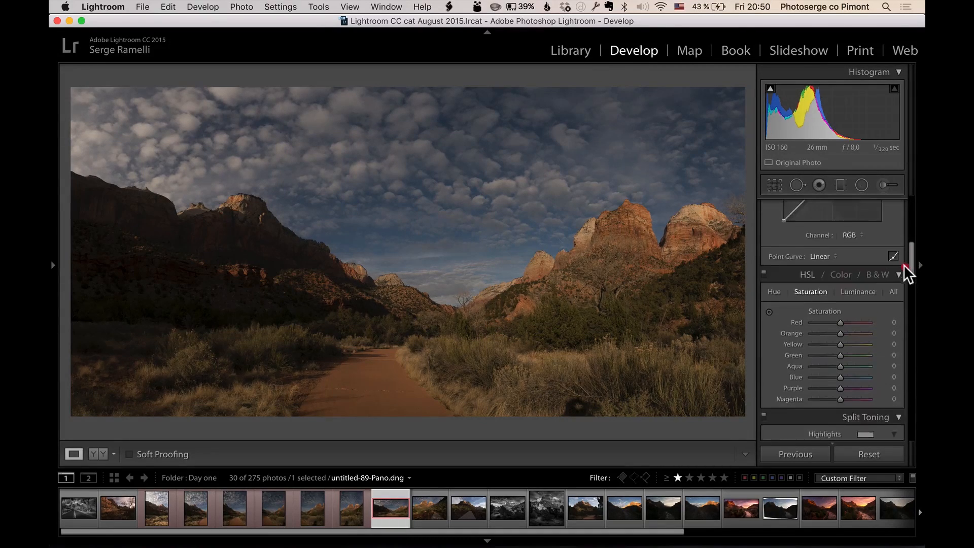
click(874, 275)
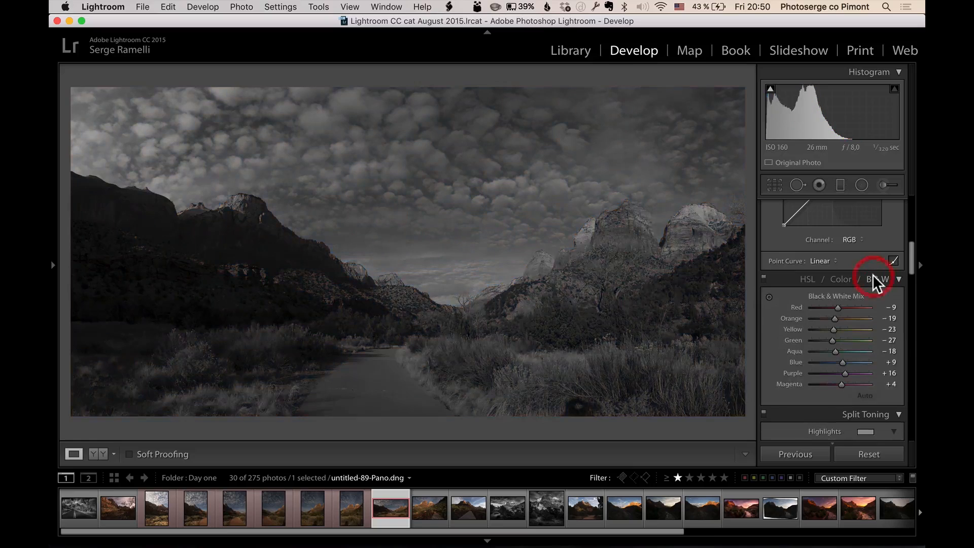
click(770, 297)
drag(397, 233, 397, 260)
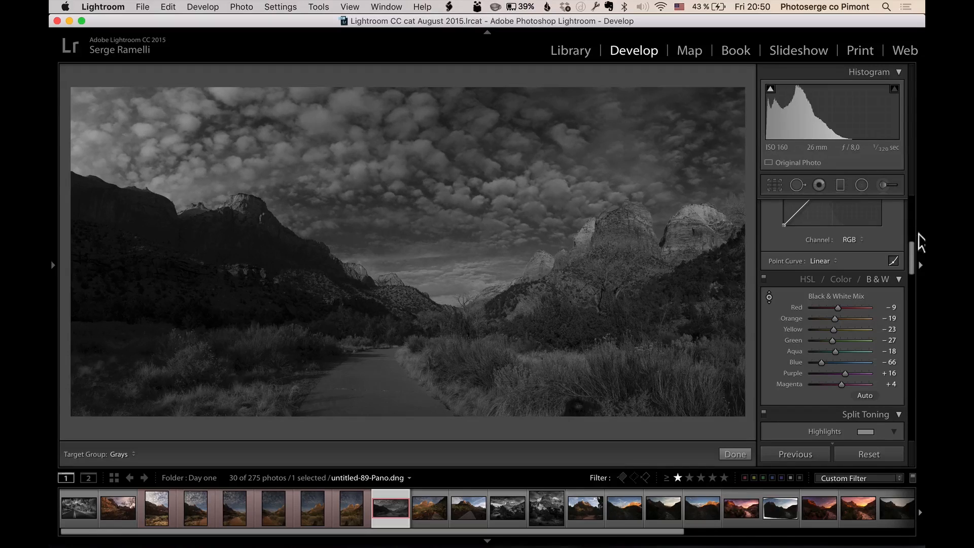
Set the panorama's Temp to 5633, Exposure +0.65, Contrast +42, Highlights -100, Shadows +100, Whites +39 and Blacks -24.
drag(912, 256, 911, 190)
drag(832, 260, 829, 258)
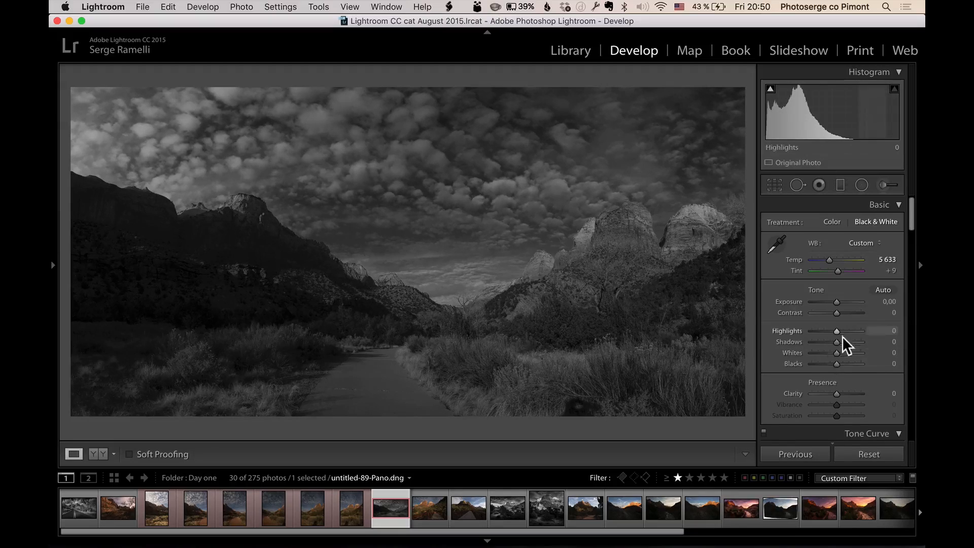
mouse_move(836, 342)
mouse_down()
mouse_move(878, 342)
mouse_move(803, 331)
mouse_move(851, 351)
mouse_move(831, 361)
mouse_up()
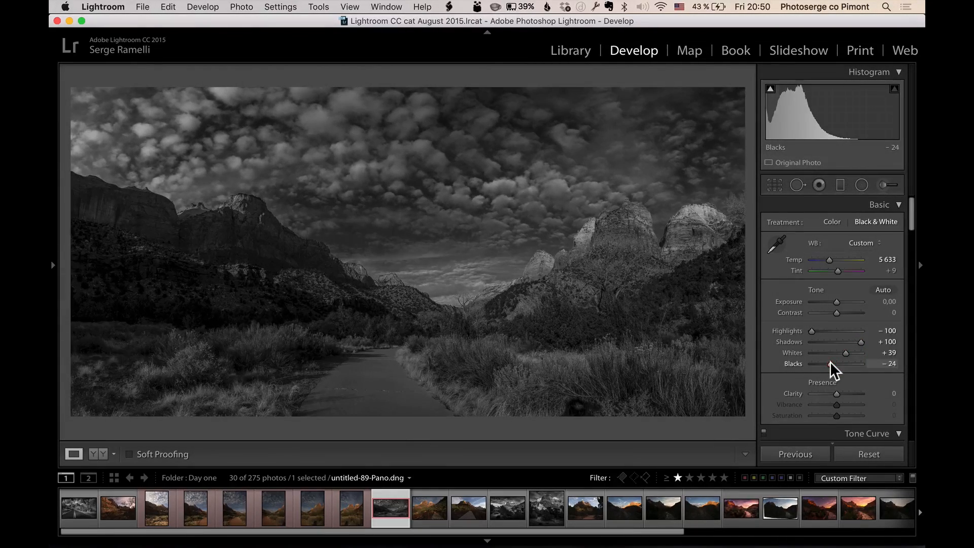
drag(837, 312, 845, 313)
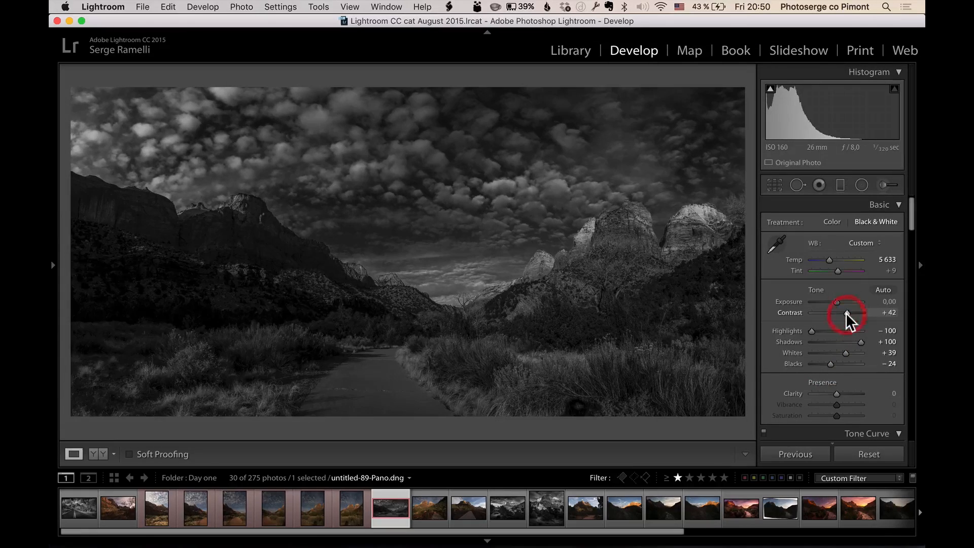
drag(835, 301, 839, 300)
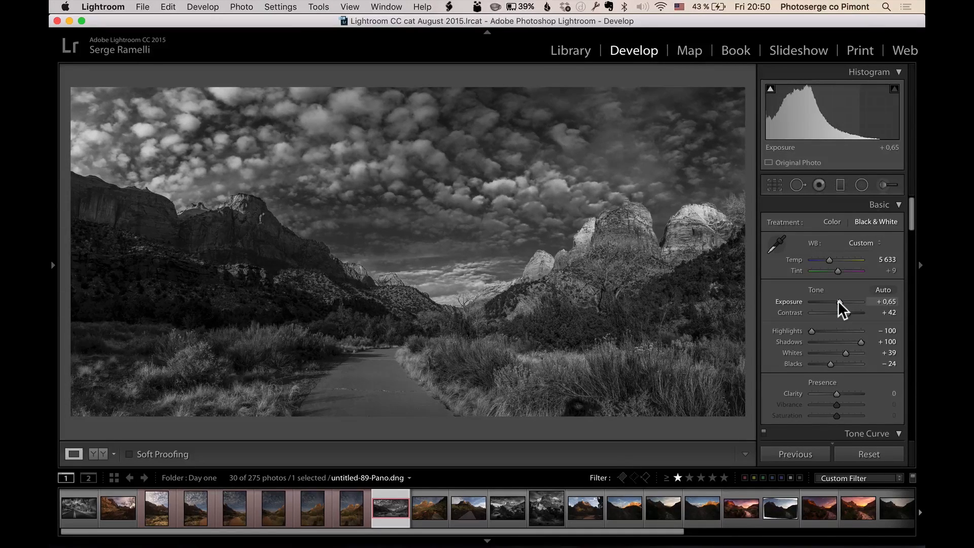
Darken the foreground with a graduated filter at Exposure -1.00, with its other effects reset, widened and centred over the lower path.
click(841, 185)
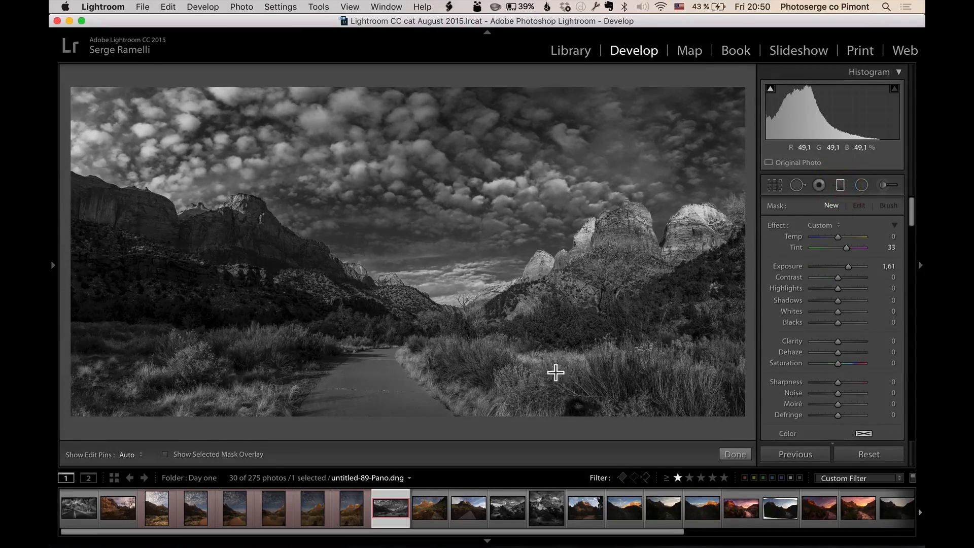
drag(435, 387, 435, 298)
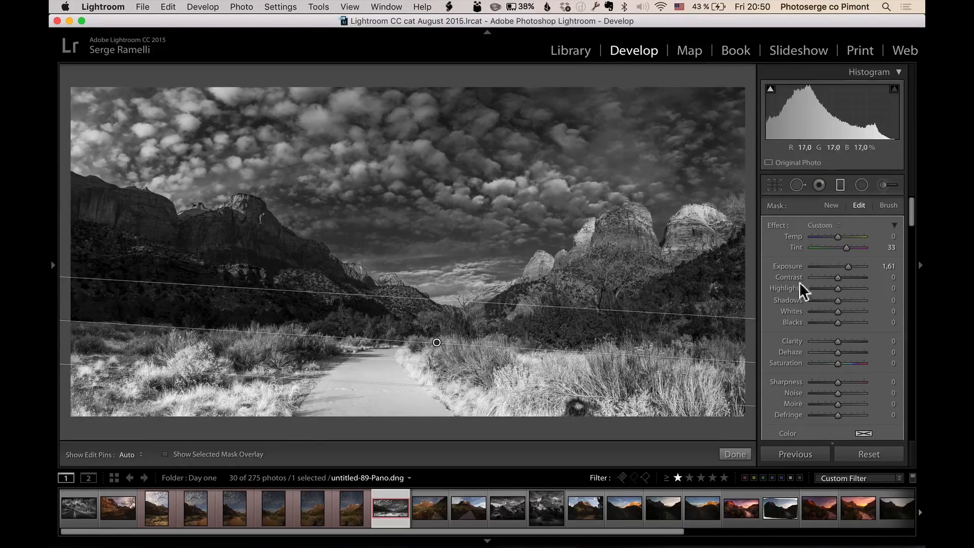
click(815, 225)
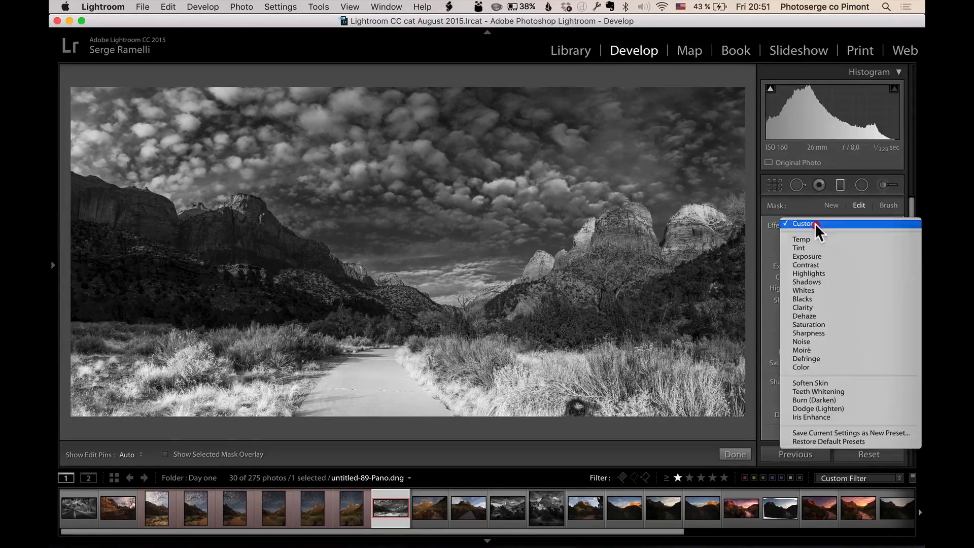
click(815, 258)
drag(839, 267, 831, 266)
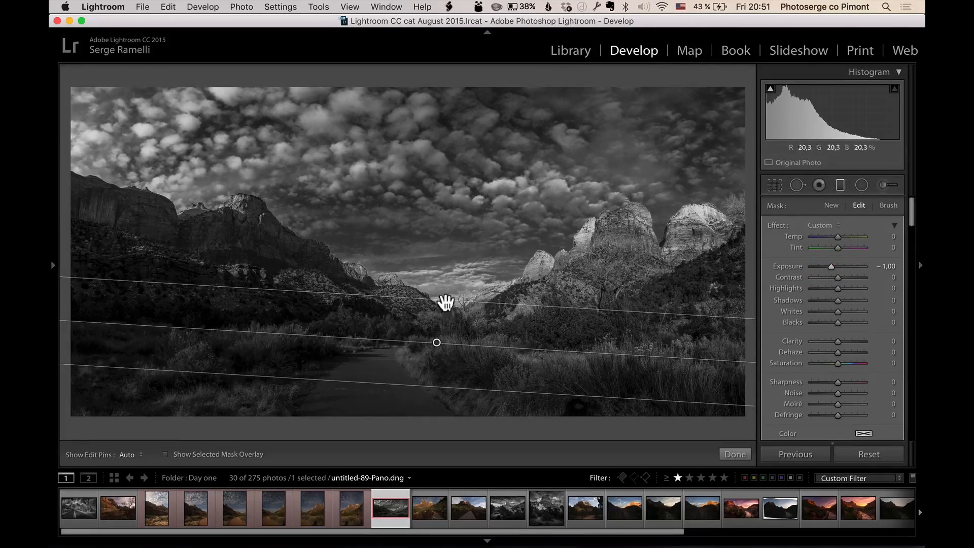
drag(446, 286, 446, 260)
drag(437, 325, 420, 367)
Add a second graduated filter at Exposure -1.00 over the sky and shift it up to the upper clouds.
drag(422, 114, 420, 276)
drag(422, 194, 421, 122)
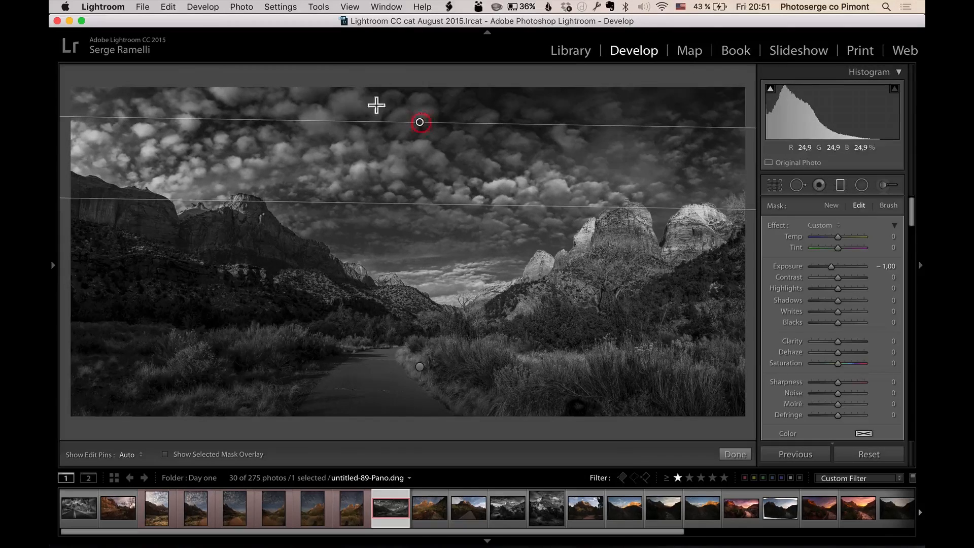
Finish the graduated filters and set the panorama's Clarity to -12.
click(419, 366)
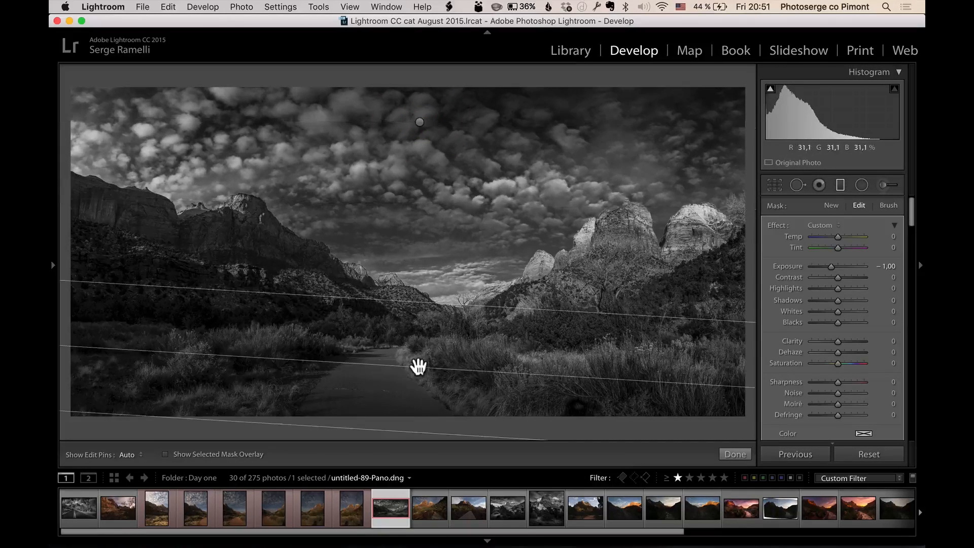
click(735, 454)
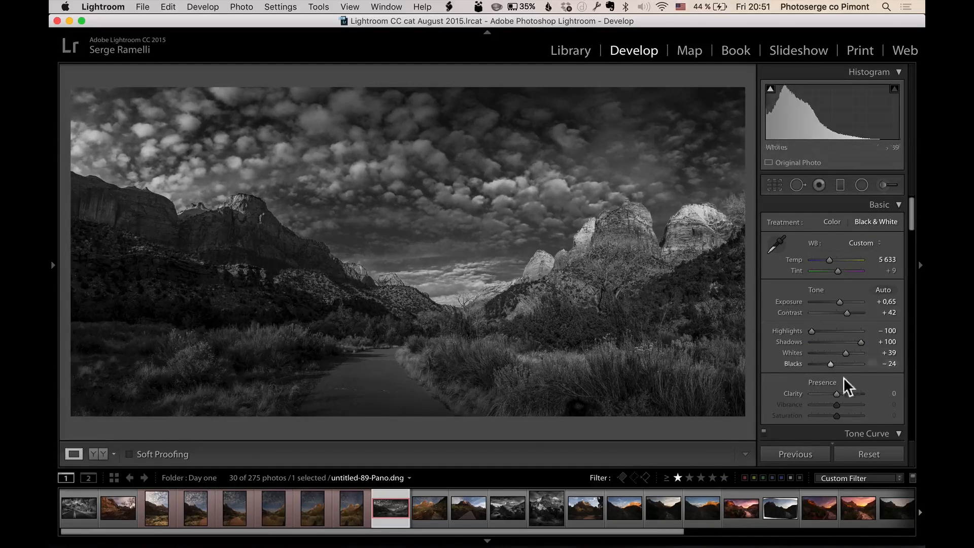
drag(837, 394, 833, 394)
drag(839, 301, 839, 301)
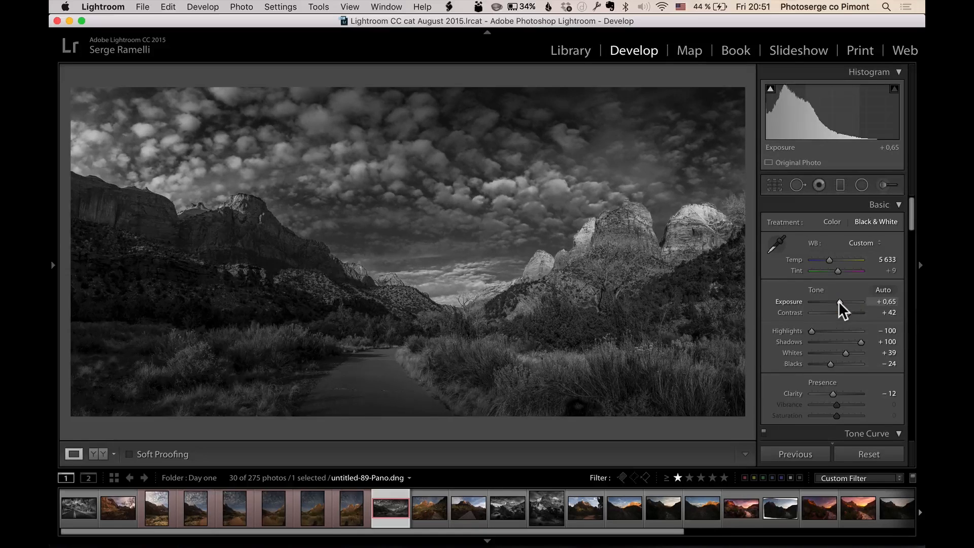
Brush Exposure 0.75, with other effects reset, over the grass on both sides of the path, the dark left slope and the right rocks.
click(880, 178)
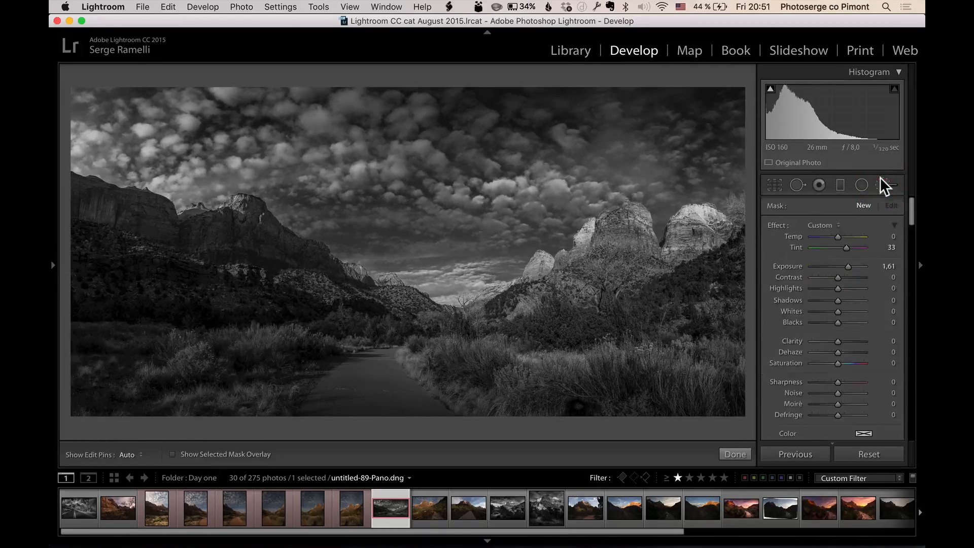
click(827, 223)
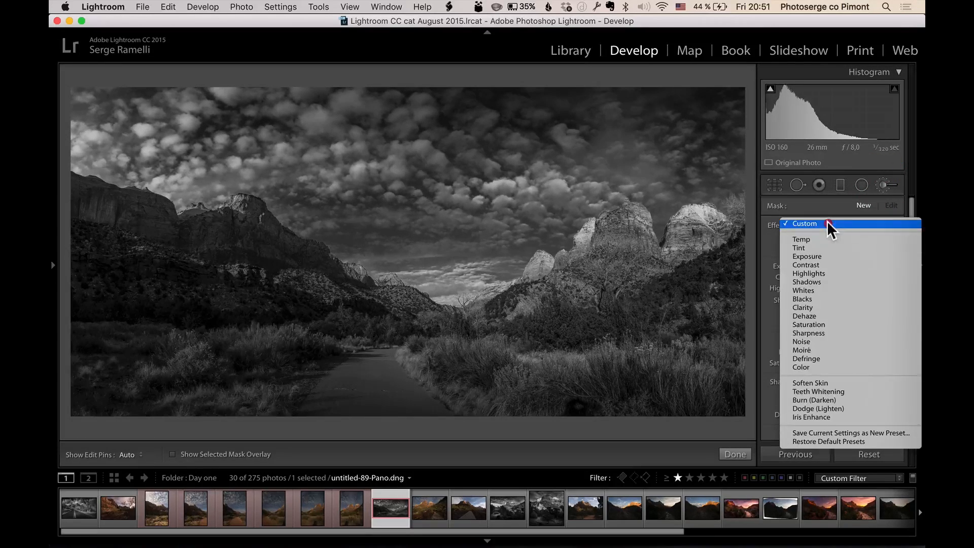
click(828, 255)
drag(913, 211, 910, 224)
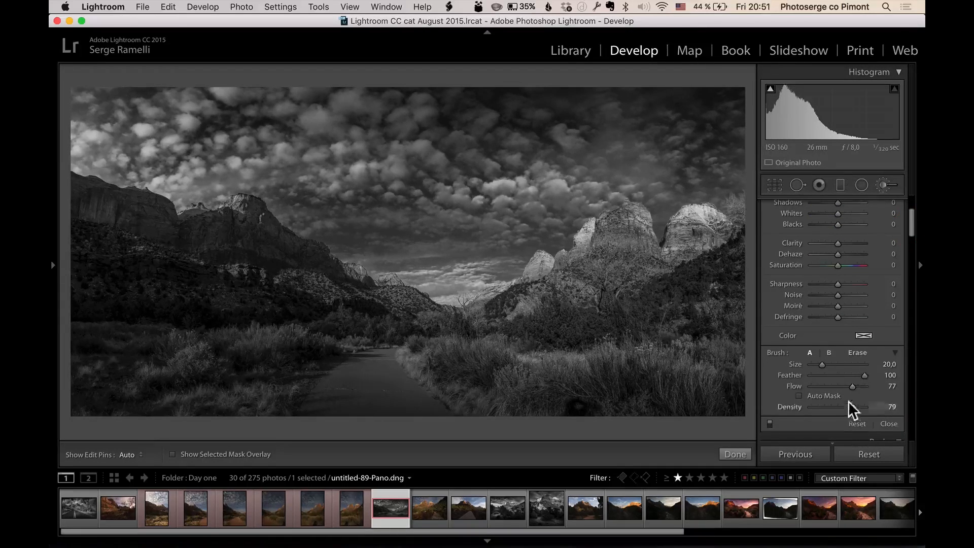
key(h)
drag(504, 352, 678, 353)
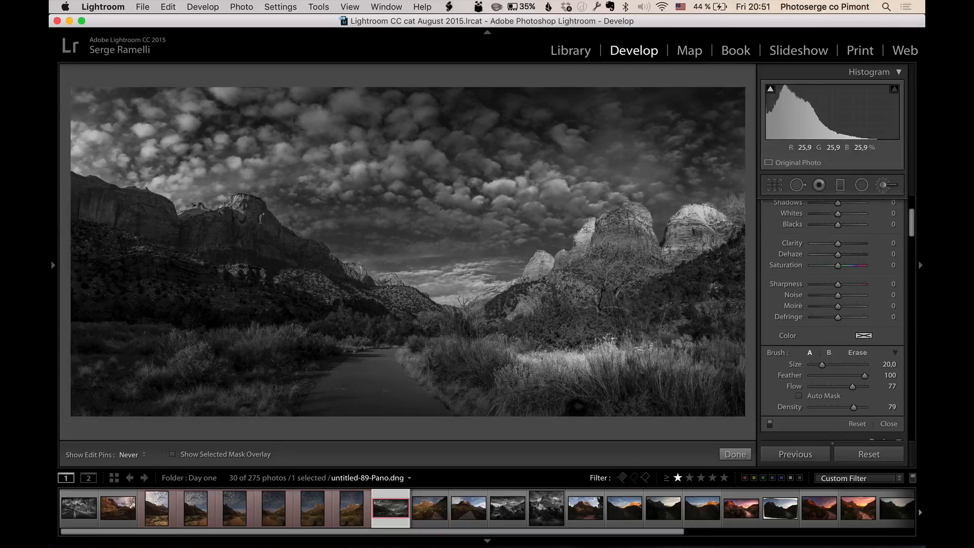
mouse_move(326, 333)
mouse_down()
mouse_move(184, 333)
mouse_move(156, 345)
mouse_up()
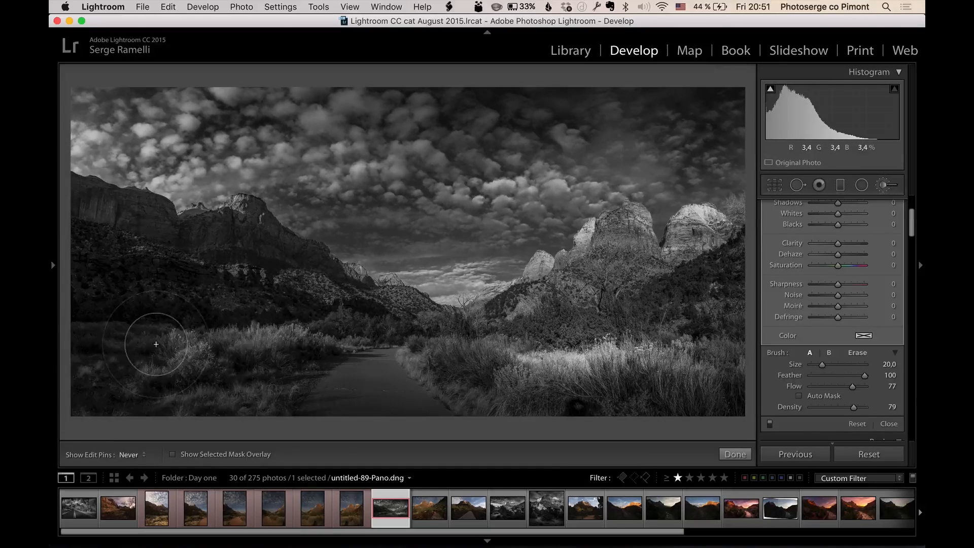
mouse_move(334, 299)
mouse_down()
mouse_move(233, 275)
mouse_move(133, 272)
mouse_up()
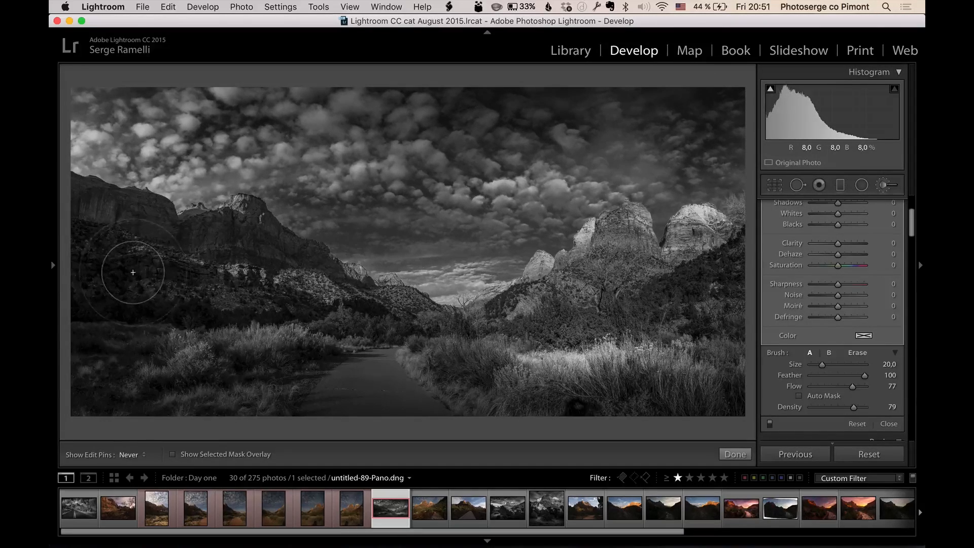
mouse_move(542, 280)
mouse_down()
mouse_move(571, 269)
mouse_move(609, 235)
mouse_move(710, 242)
mouse_up()
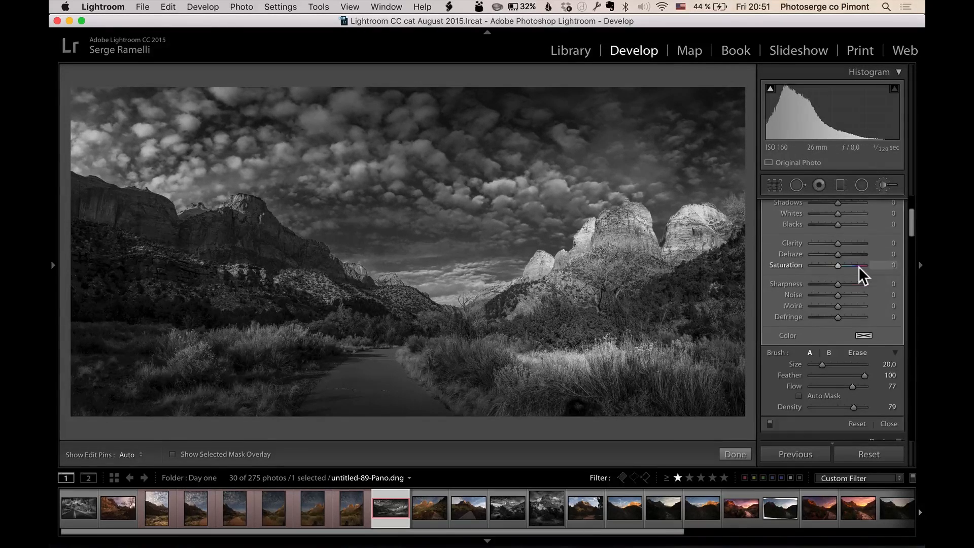
scroll(858, 266, up, 5)
drag(849, 247, 840, 245)
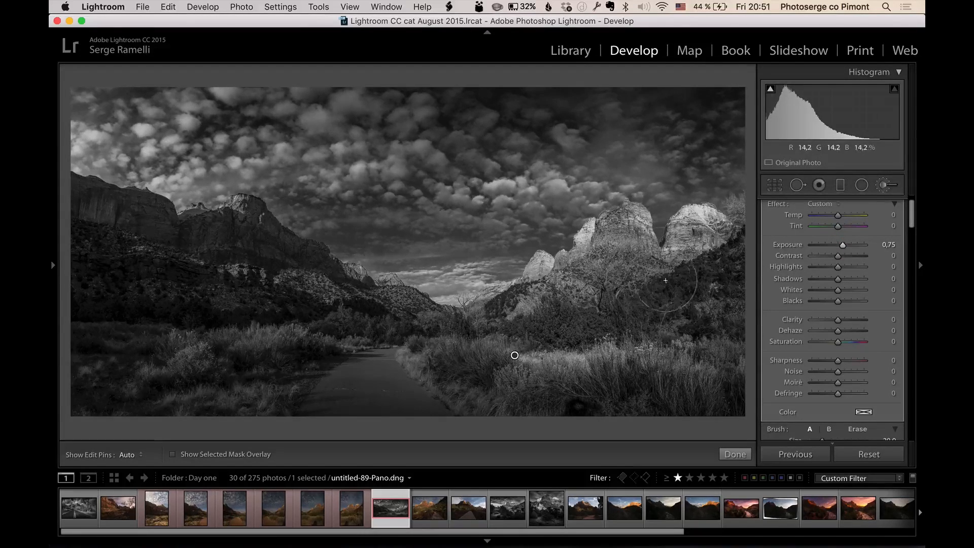
Add an oval radial filter over the valley's far end with Exposure 1.61, an inverted mask and Feather 100.
click(862, 185)
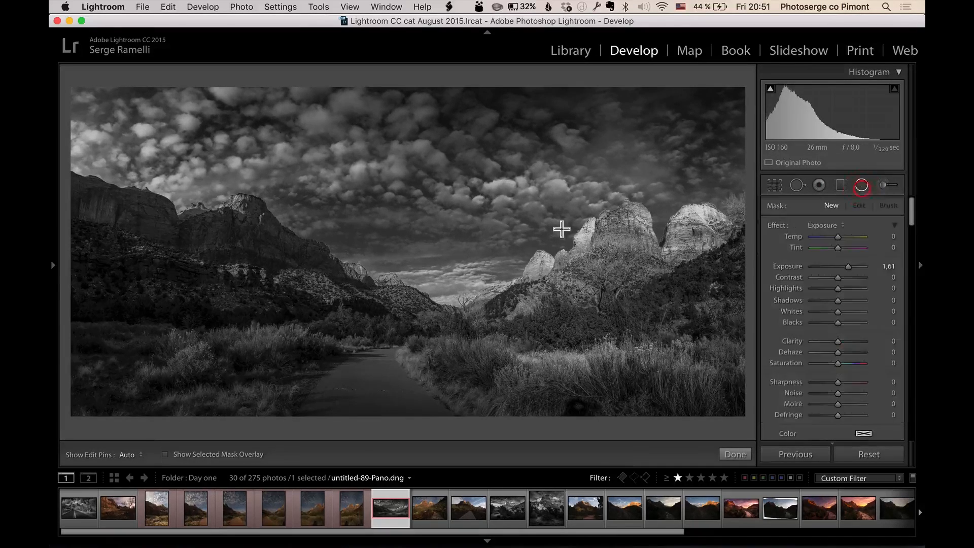
drag(413, 275, 534, 344)
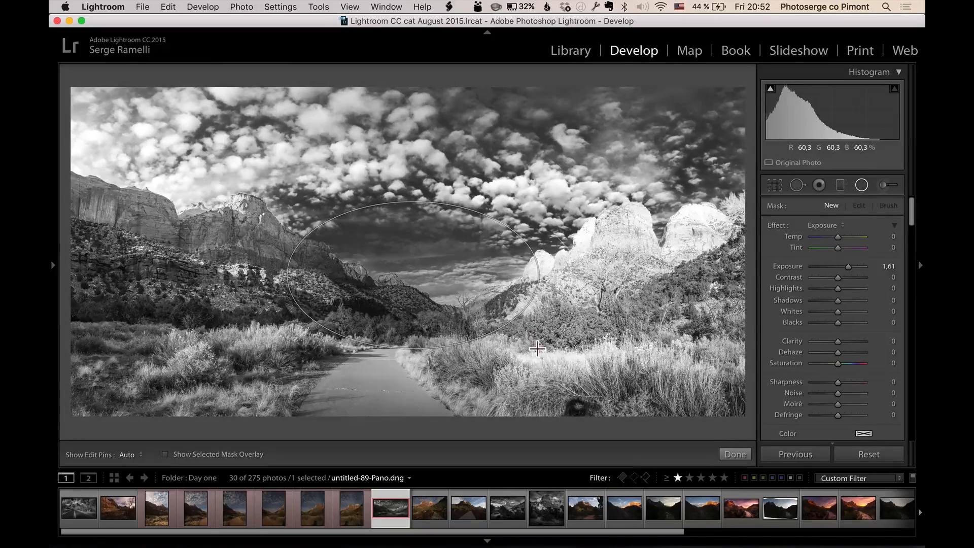
scroll(812, 373, down, 2)
scroll(812, 371, down, 2)
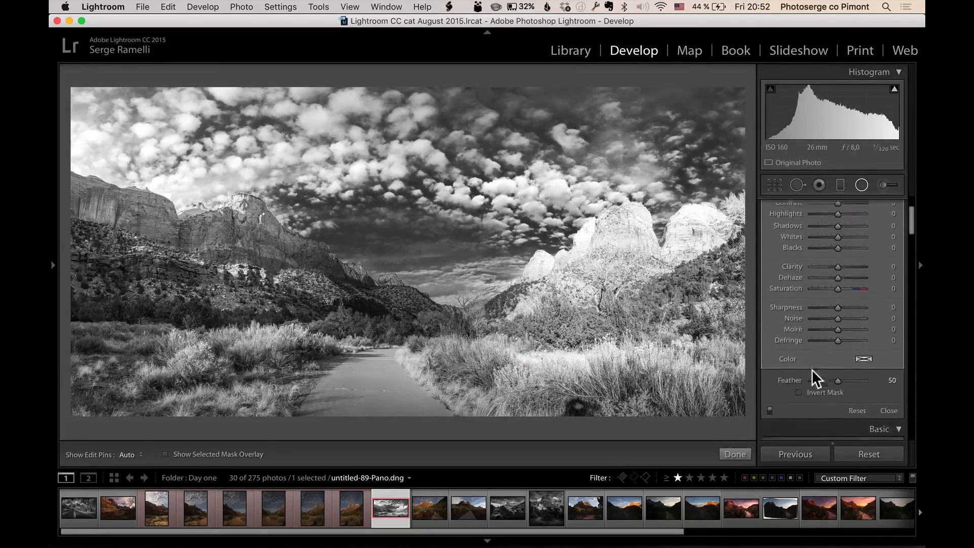
click(830, 386)
drag(838, 374, 884, 372)
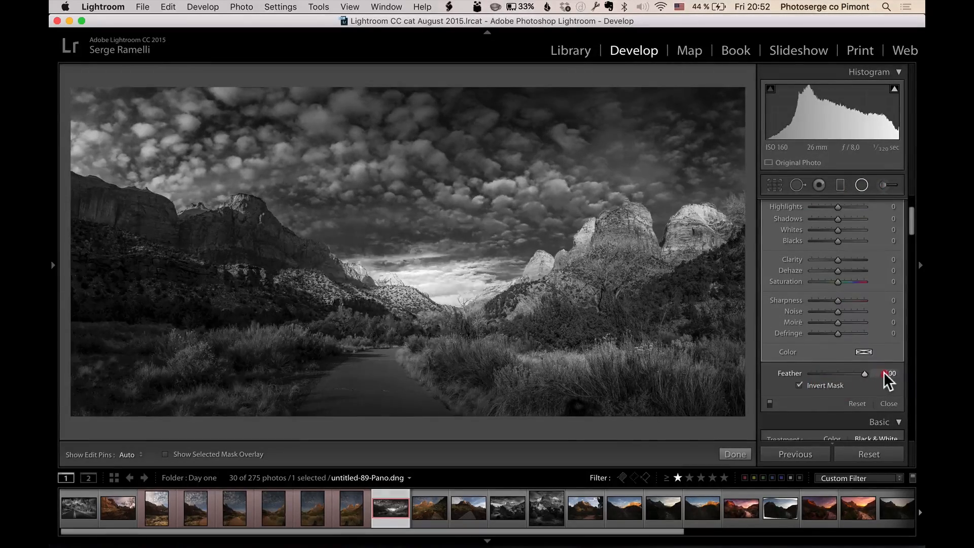
Set the radial filter to Exposure 1.13 and Clarity -39, and make it taller, centred over the bright gap between the mountains.
scroll(870, 248, up, 2)
drag(852, 242, 842, 239)
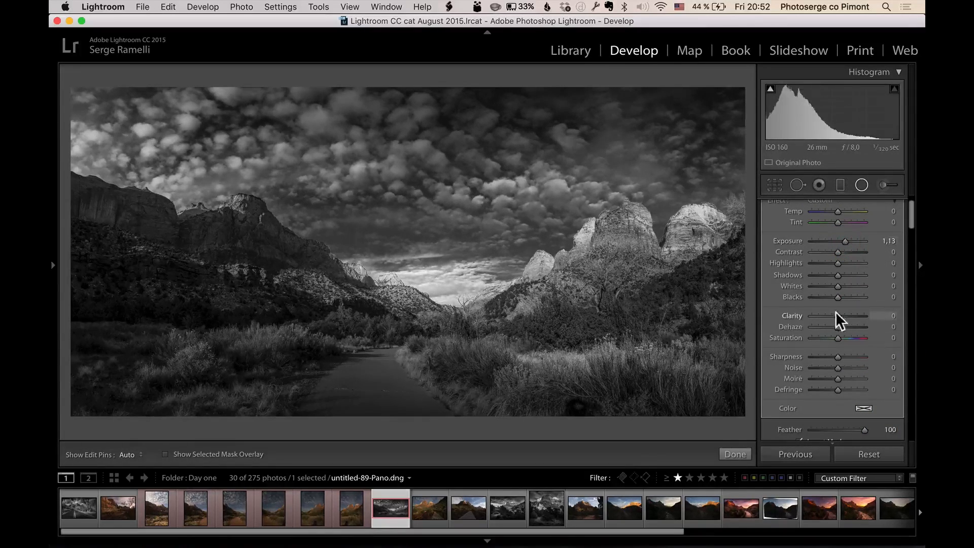
drag(829, 314, 827, 315)
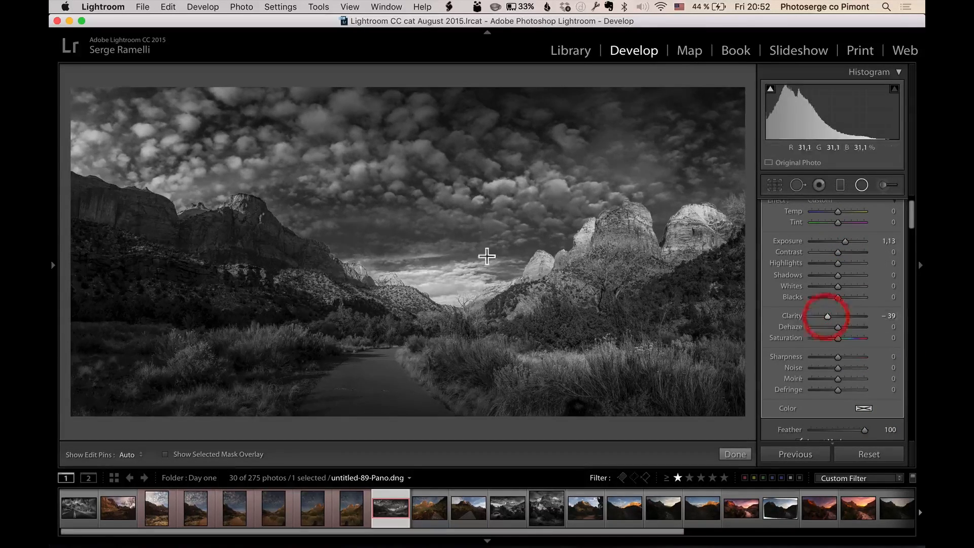
drag(460, 260, 461, 250)
drag(462, 181, 461, 169)
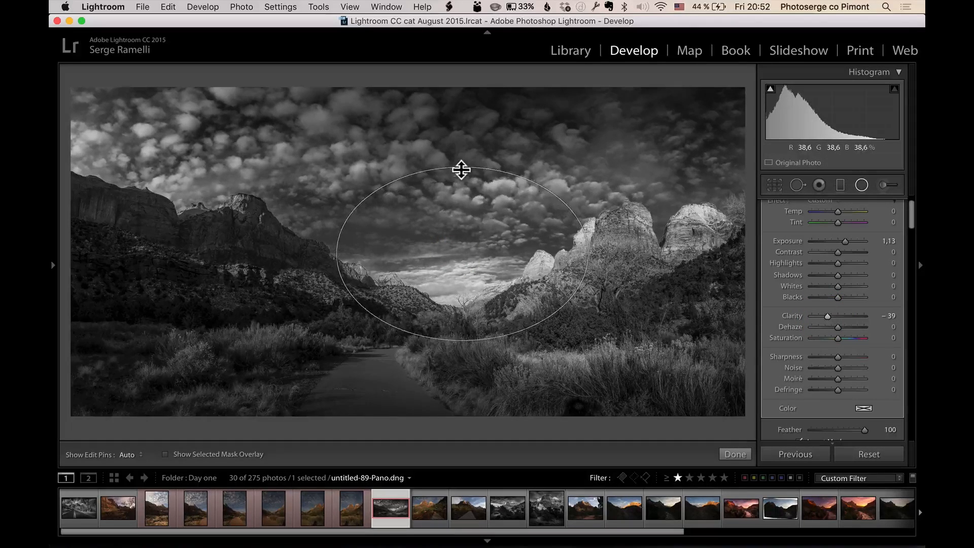
click(745, 454)
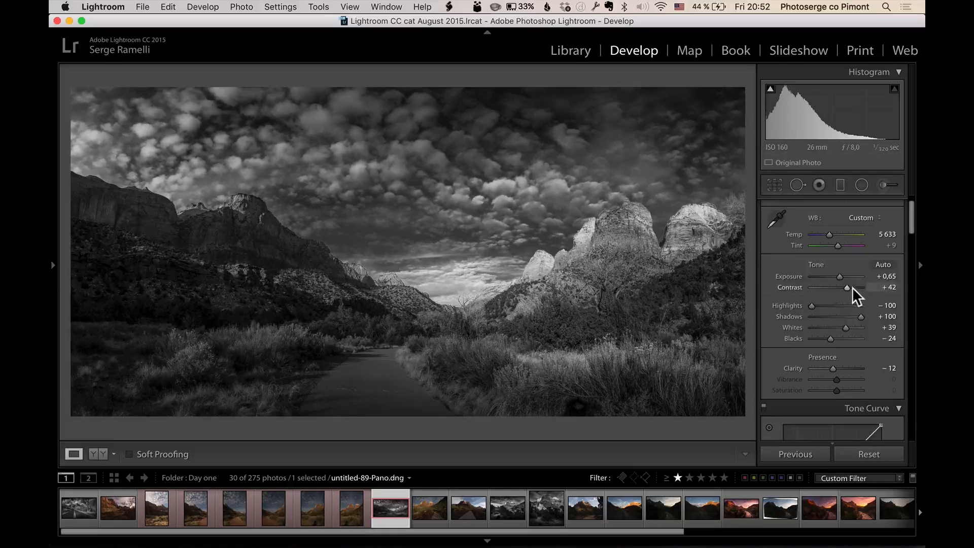
Set the panorama's Contrast to +63, compare it with the unedited version and view the result full screen.
click(853, 287)
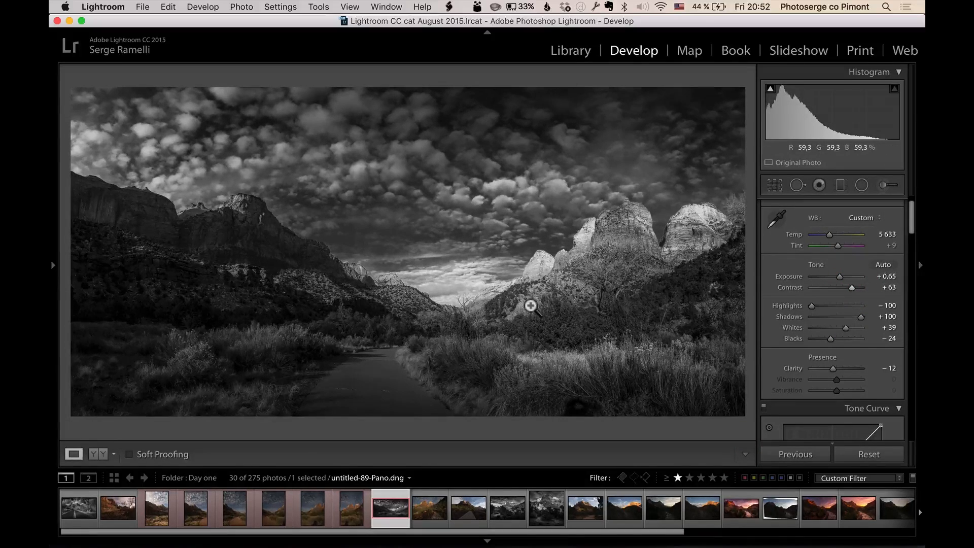
key(backslash)
key(backslash)
key(backslash)
key(backslash)
key(f)
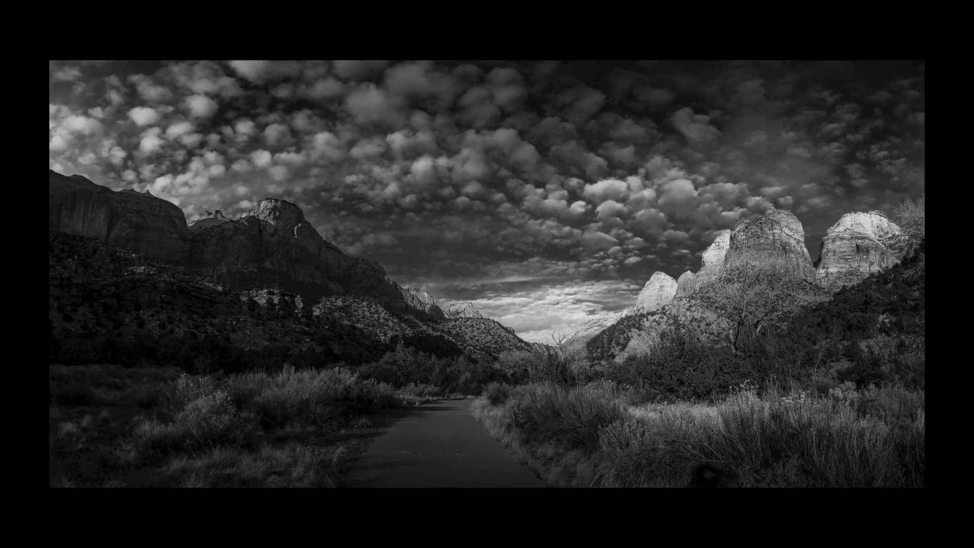
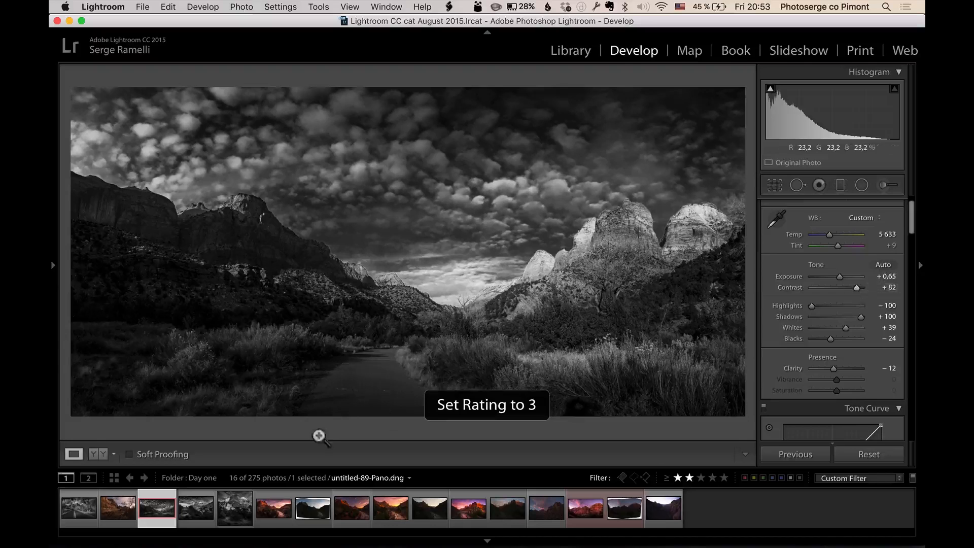
Open the ZionPark-1.dng / Copy 1 panorama and crop away its white edges by constraining the crop to the image.
click(306, 504)
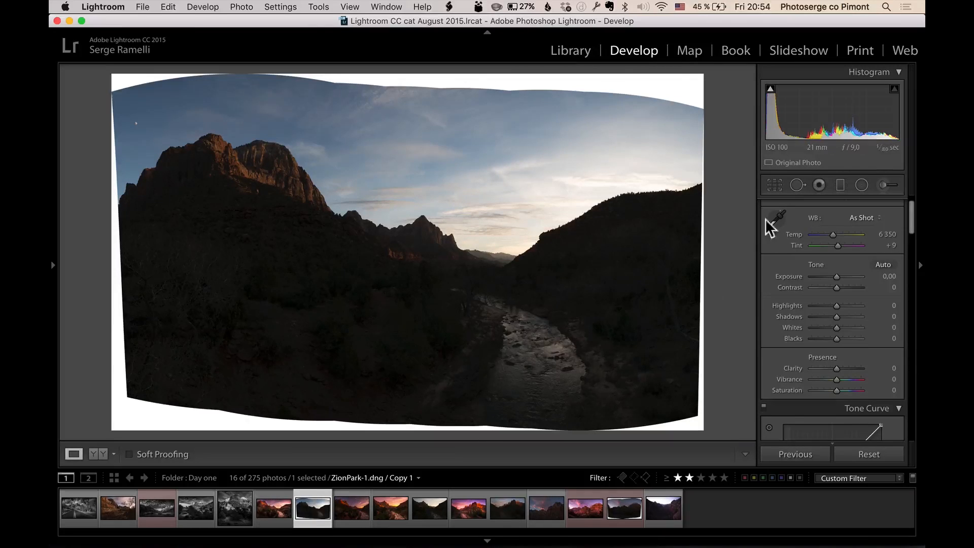
click(774, 187)
click(797, 281)
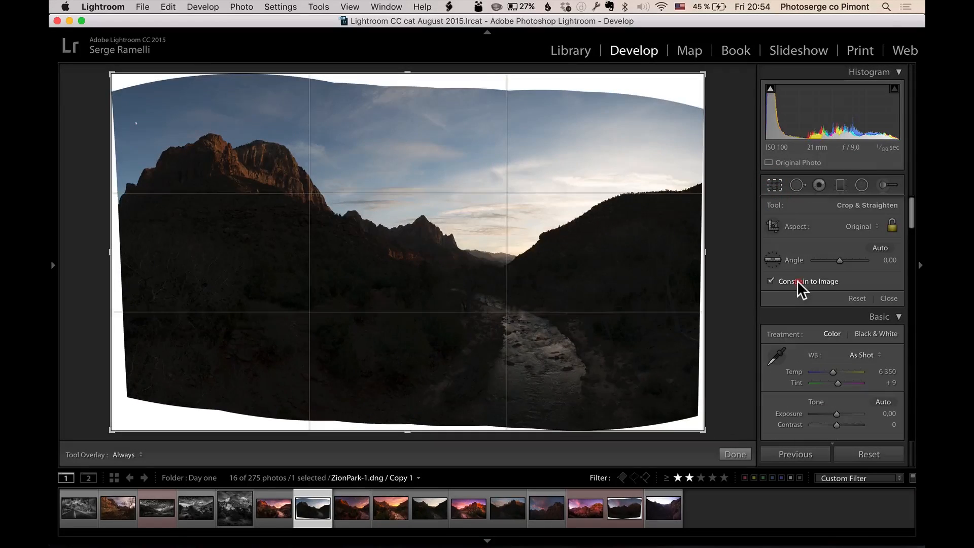
click(873, 297)
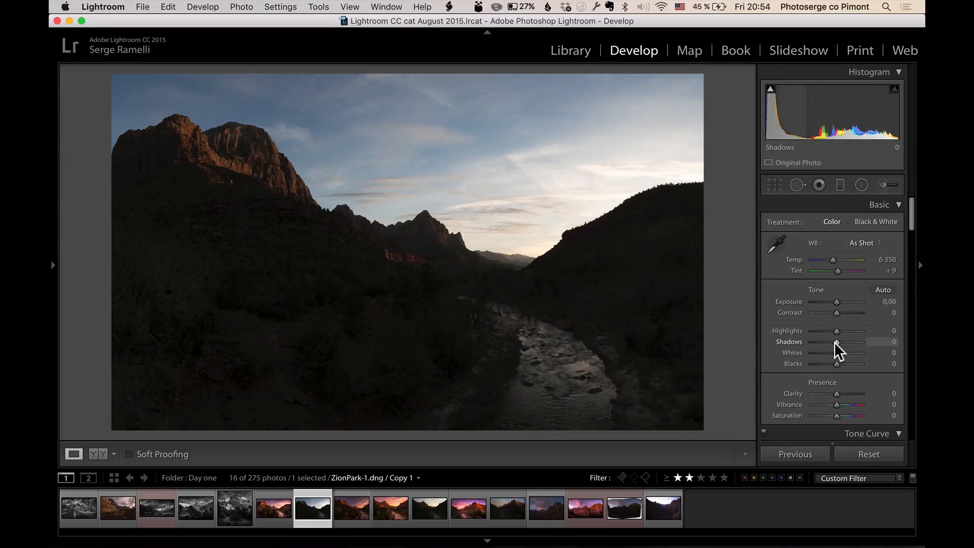
Set the river panorama's Shadows to +100, Highlights to -100, Whites to +40 and Blacks to -36.
drag(835, 342, 869, 342)
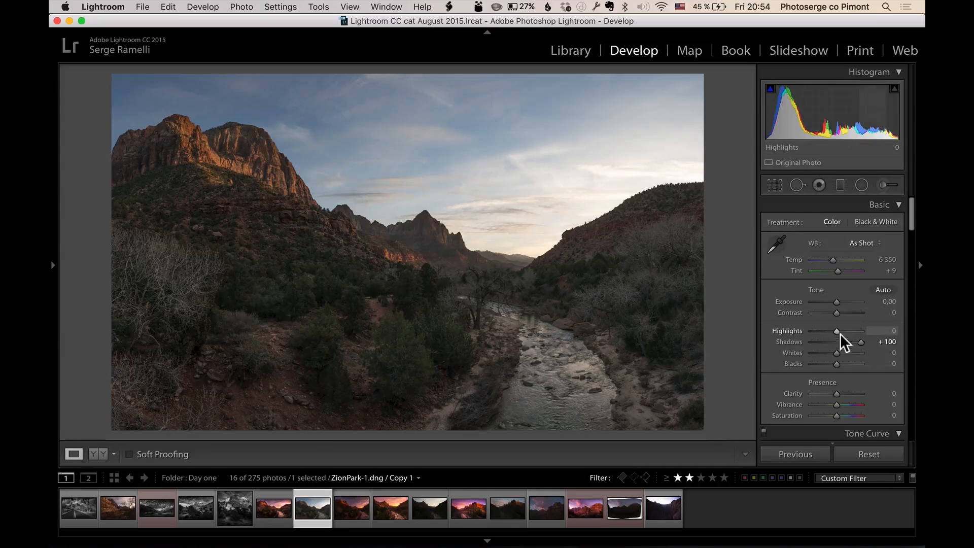
drag(836, 330, 828, 364)
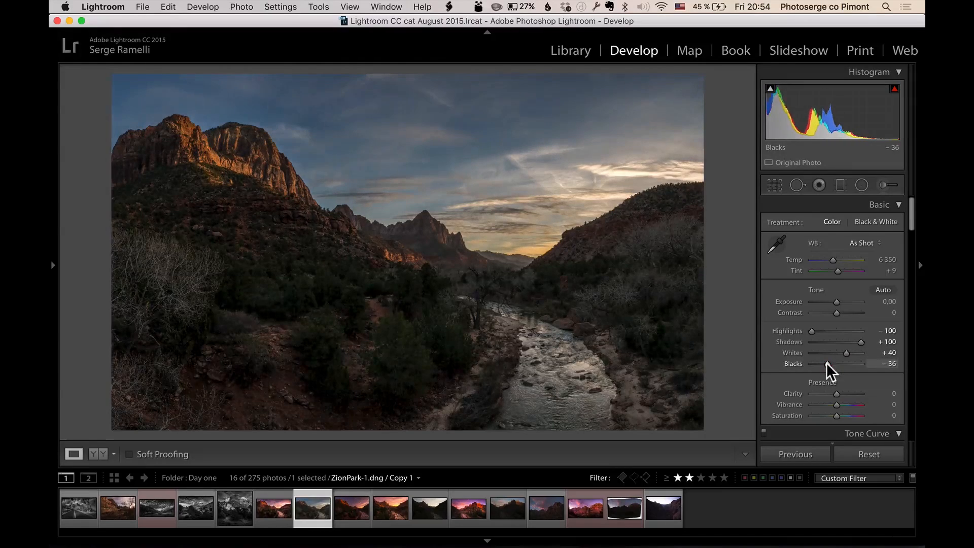
Warm the river panorama with the Shade white balance and Tint +45, and set Vibrance to +36 and Saturation to +15.
click(862, 243)
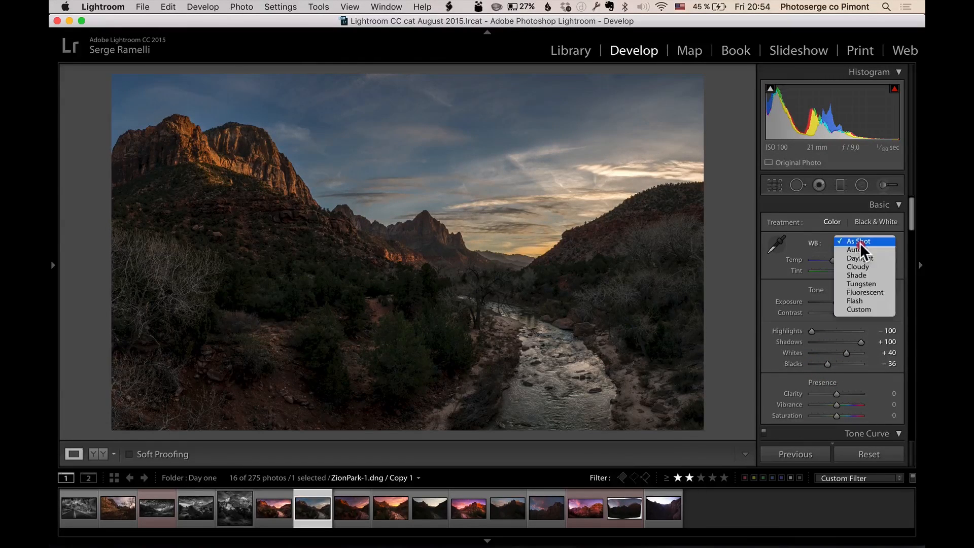
click(861, 274)
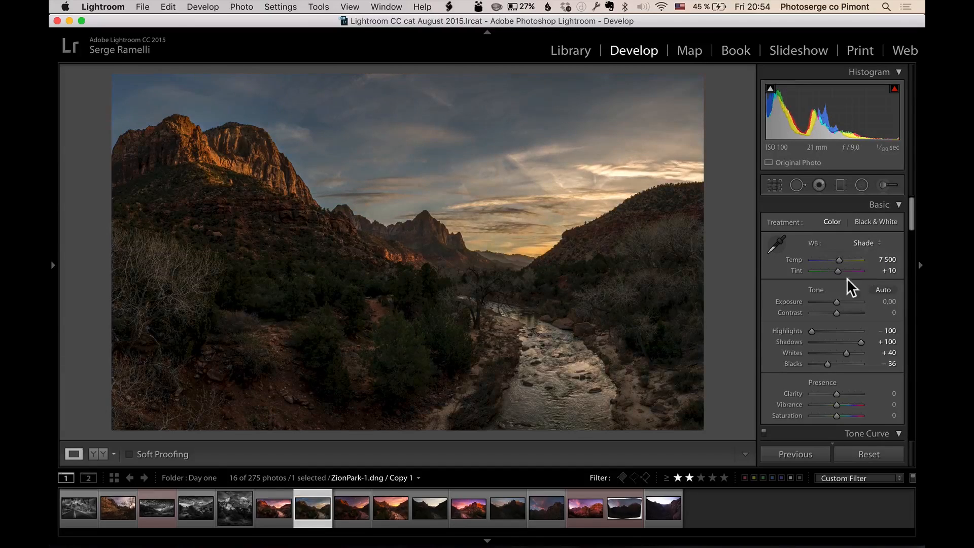
drag(836, 269, 842, 269)
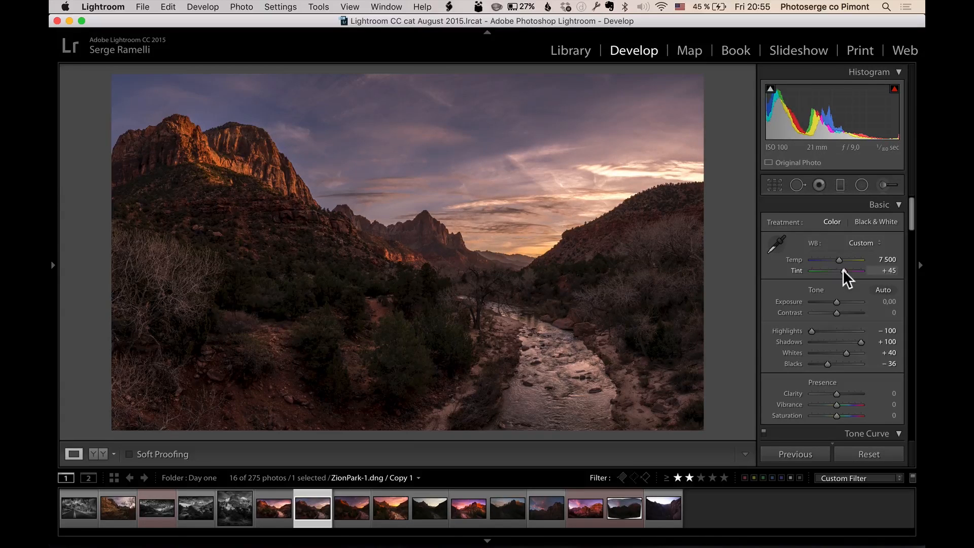
scroll(847, 317, down, 3)
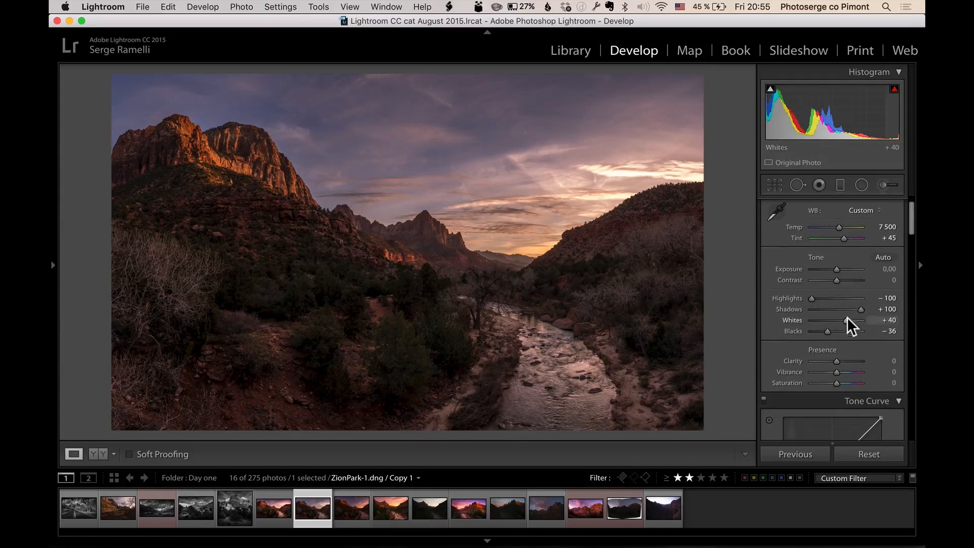
mouse_move(834, 370)
mouse_down()
mouse_move(846, 372)
mouse_move(839, 384)
mouse_up()
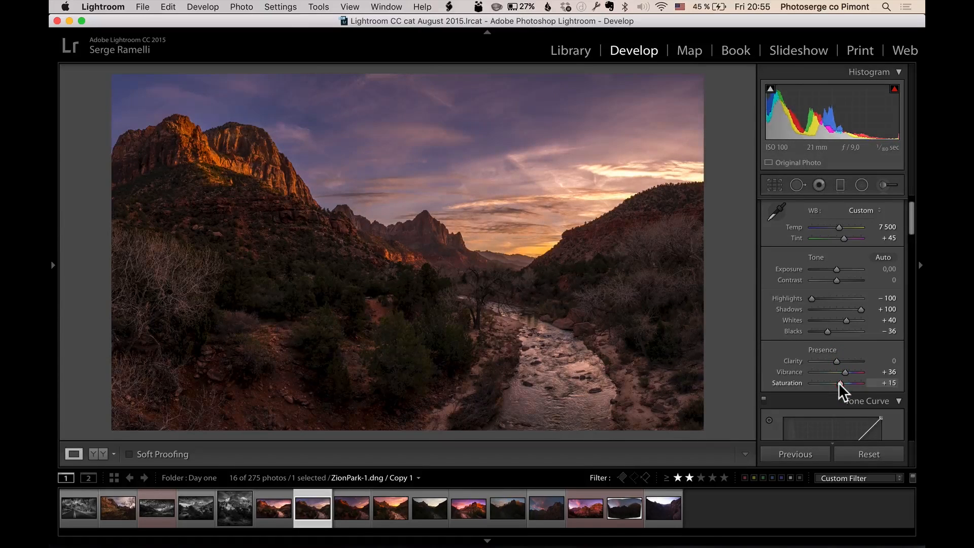
Shift the horizon glow's hue with the targeted adjustment tool to Orange -24 and Yellow -16.
drag(909, 230, 909, 278)
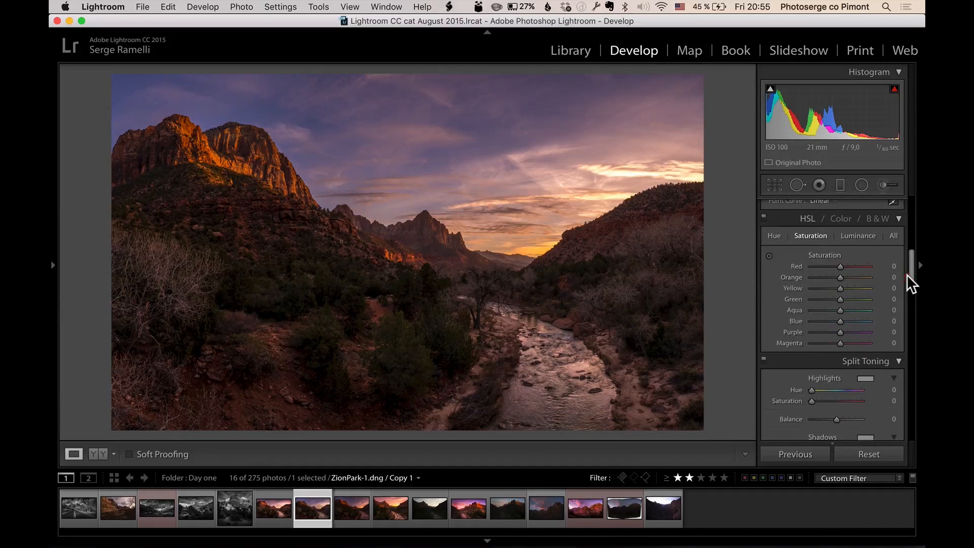
click(774, 236)
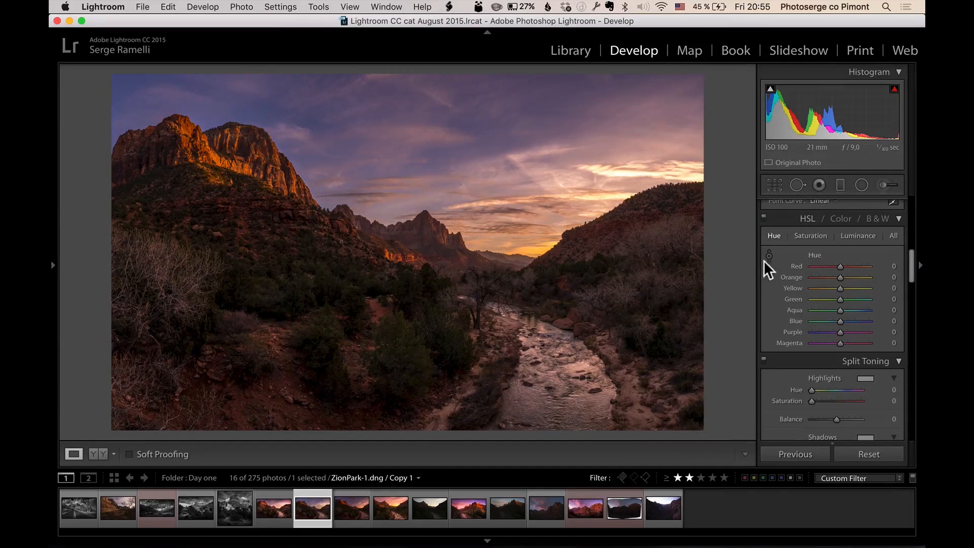
click(770, 255)
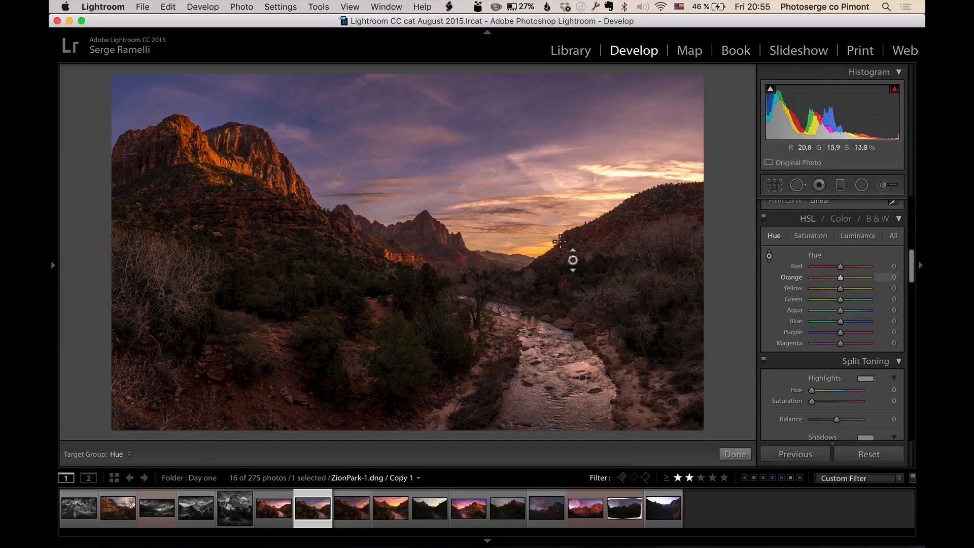
mouse_move(537, 249)
mouse_down()
mouse_move(537, 226)
mouse_move(537, 267)
mouse_up()
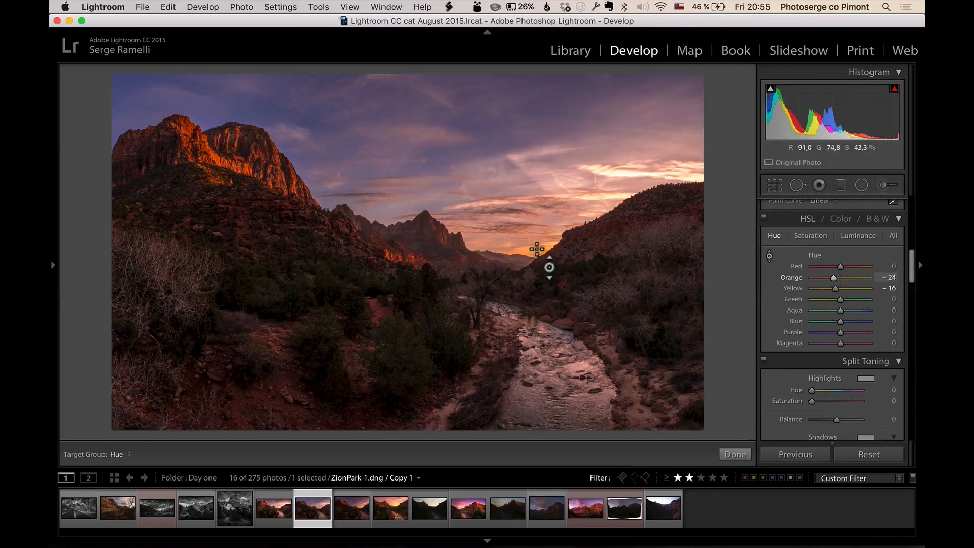
Set the HSL Saturation to Red +35, Orange +35 and Yellow +33, and compare with the before version.
click(811, 235)
click(851, 265)
click(850, 277)
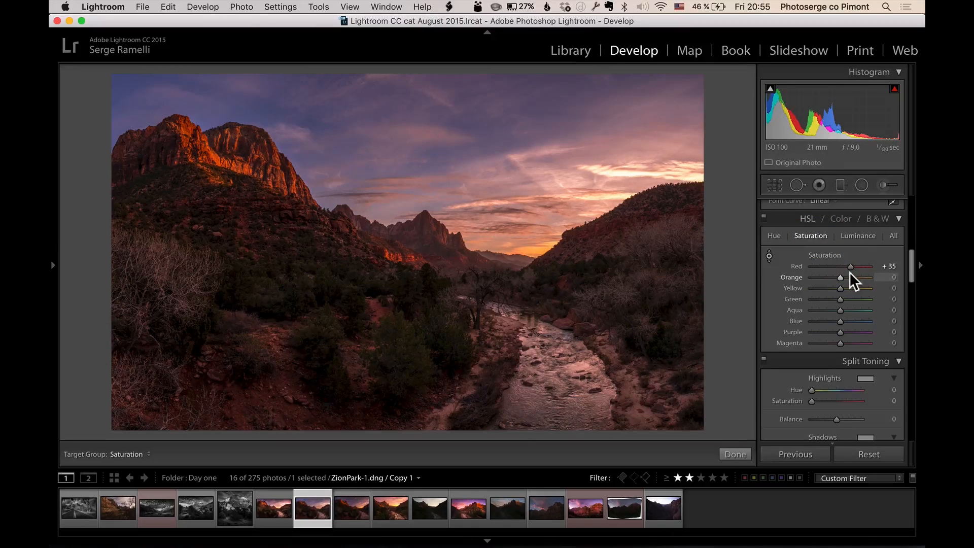
click(850, 288)
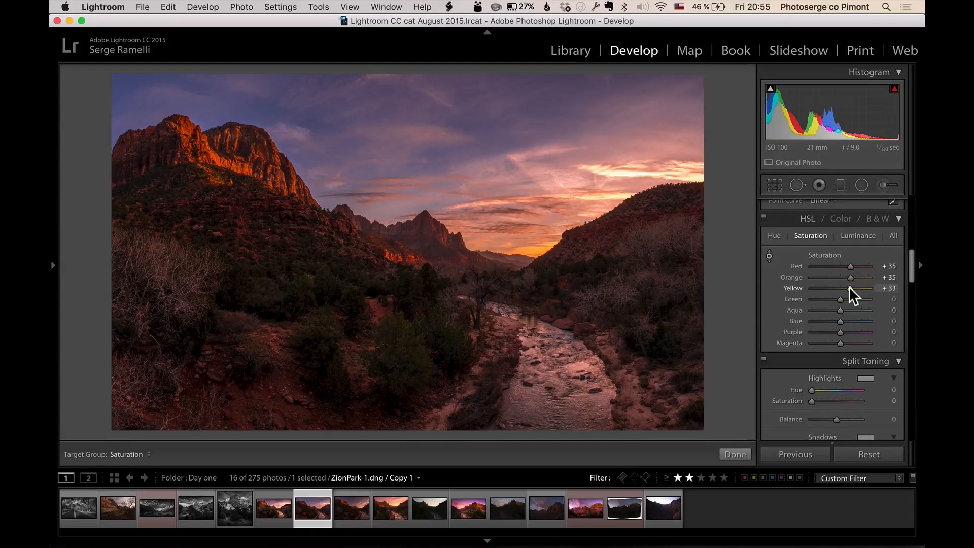
key(backslash)
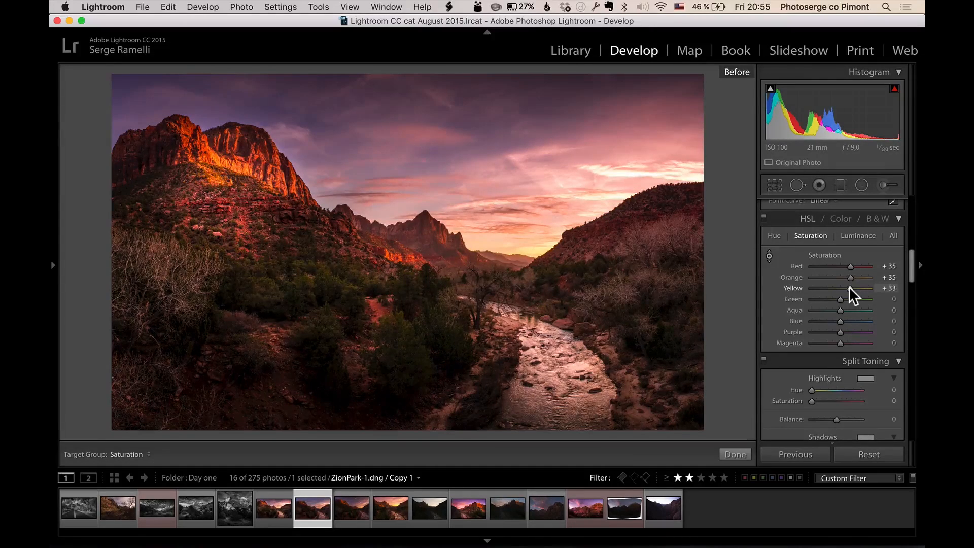
key(backslash)
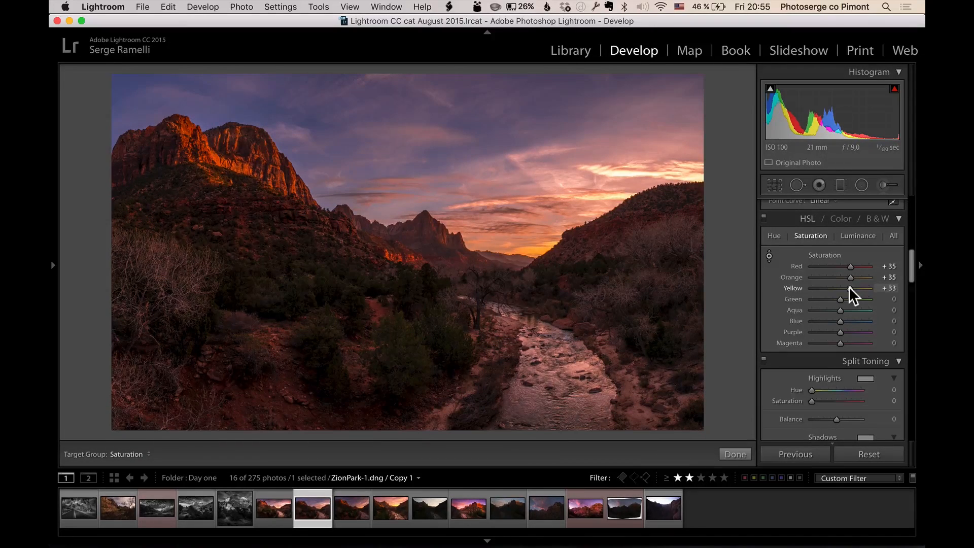
Reset the original ZionPark-1.dng, compare it with the edited Copy 1 and inspect the copy's sunset sky up close.
click(276, 505)
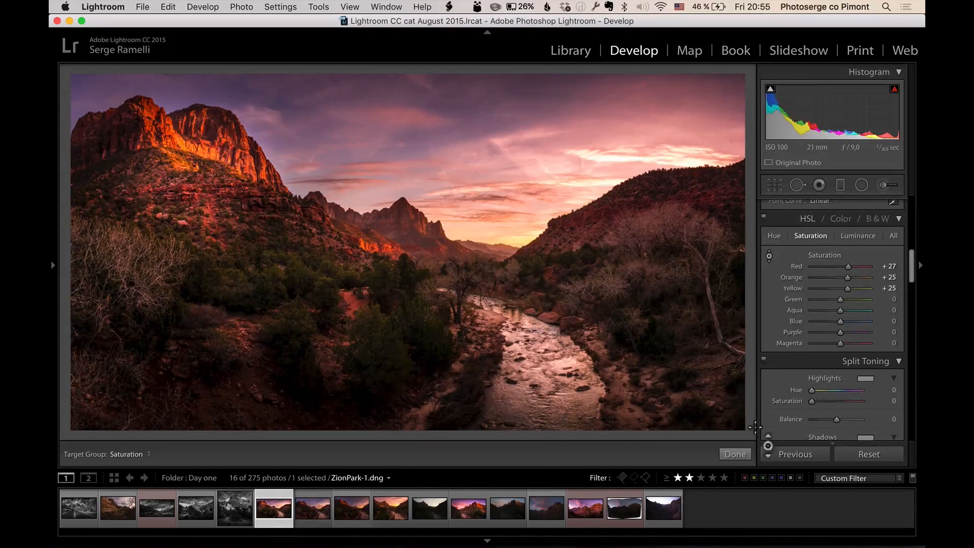
click(868, 449)
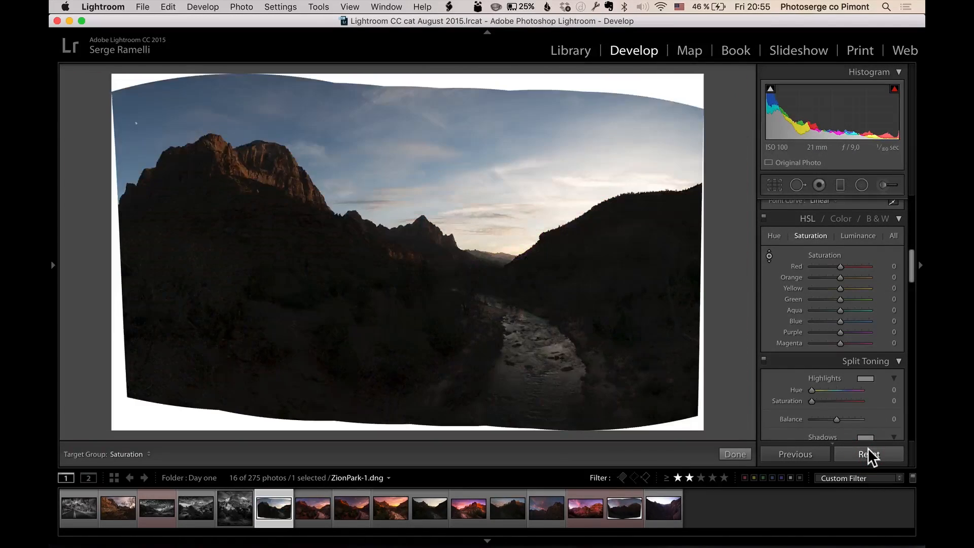
click(313, 507)
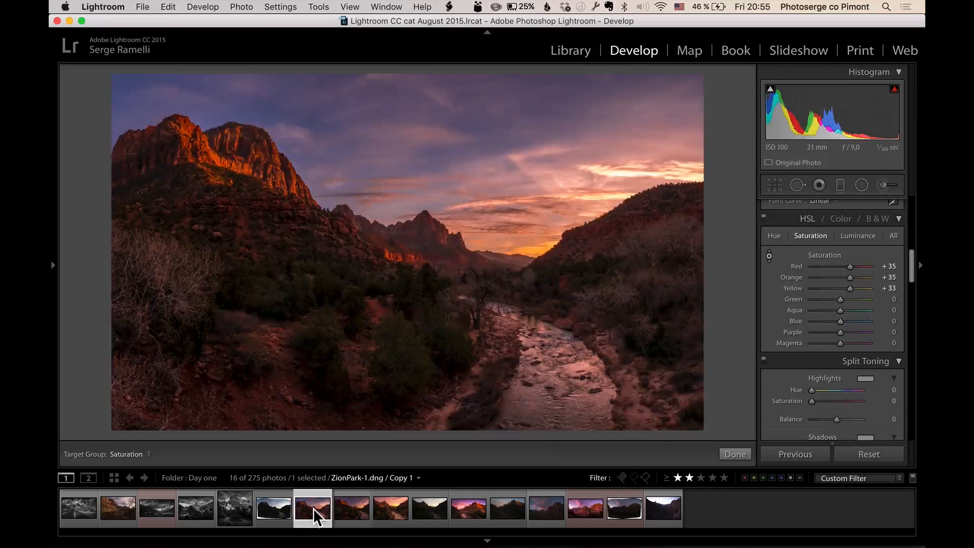
click(270, 511)
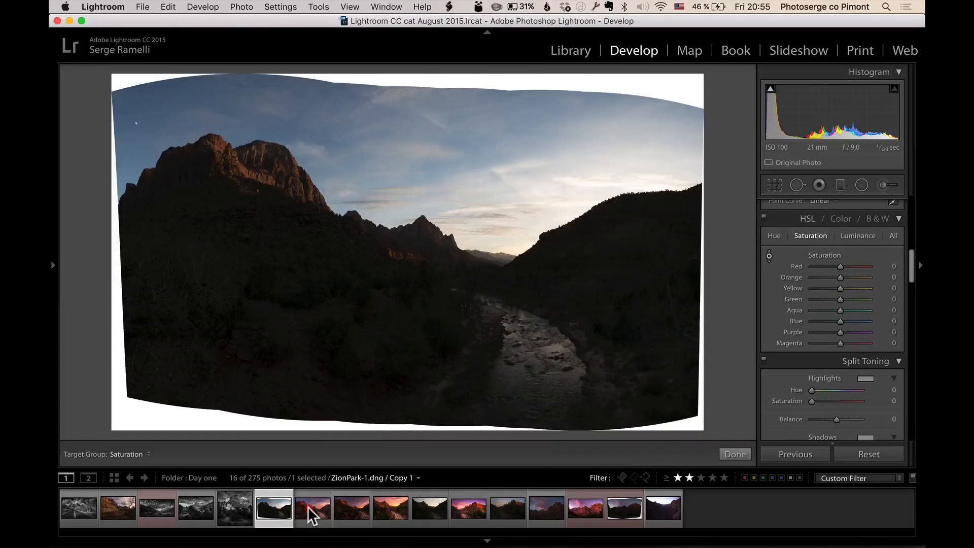
click(308, 507)
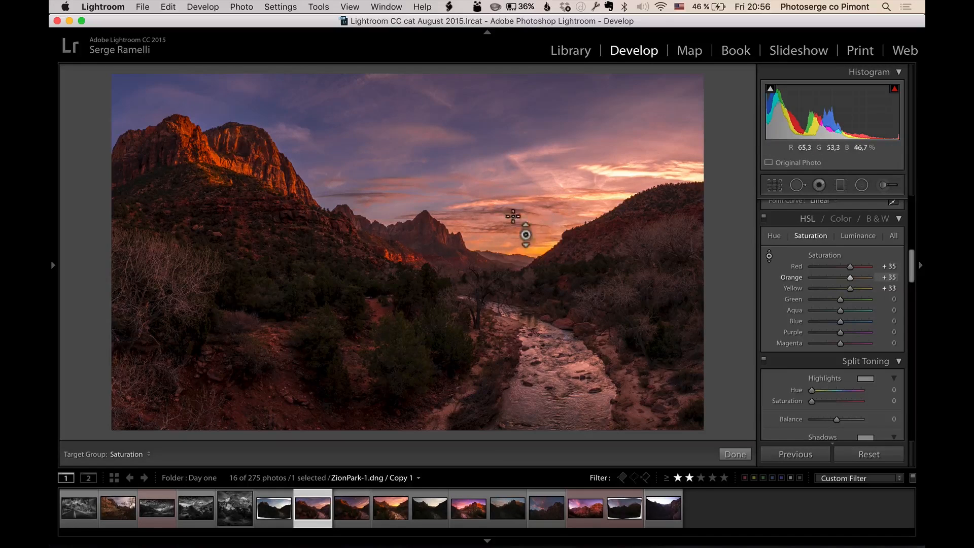
click(522, 218)
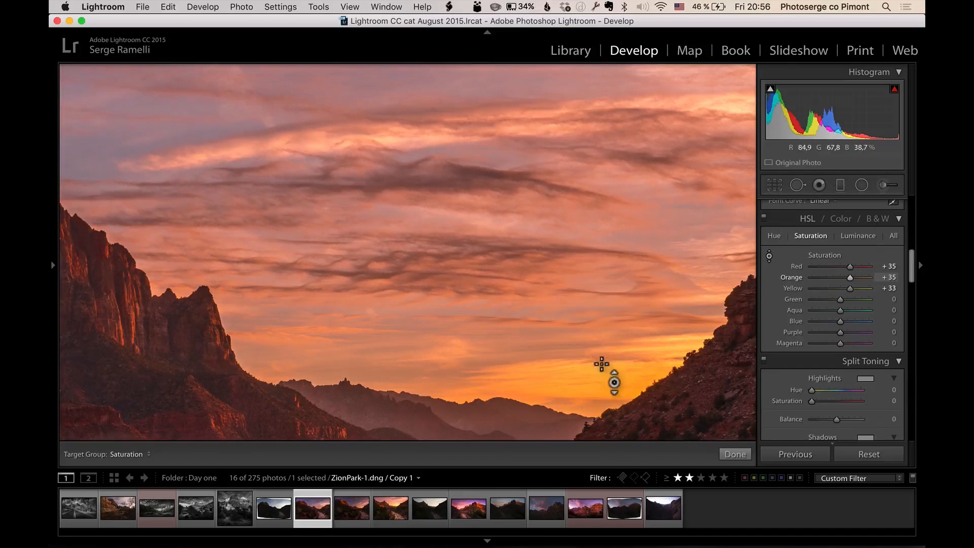
click(529, 275)
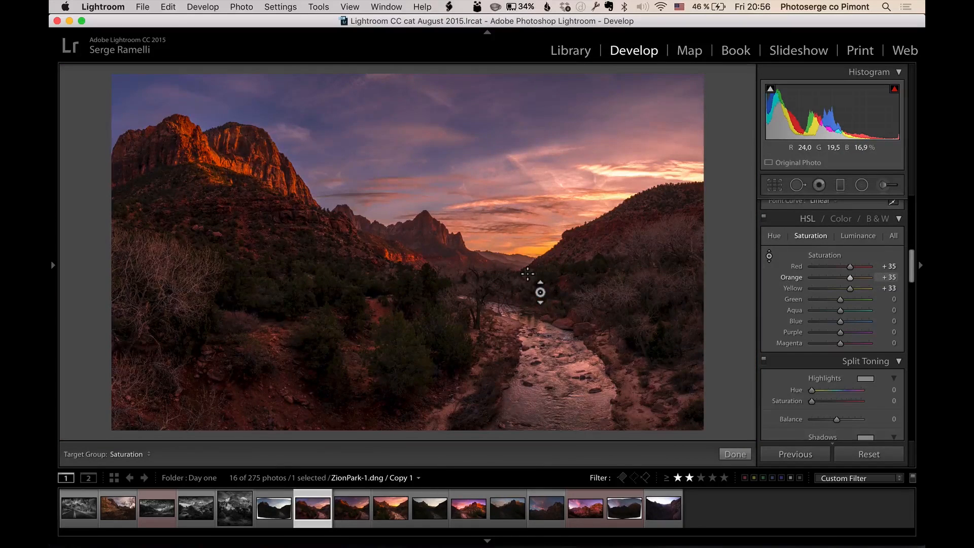
Add a radial filter over the sunset above the valley, with its mask inverted and Feather at 100.
click(860, 185)
drag(521, 224, 660, 303)
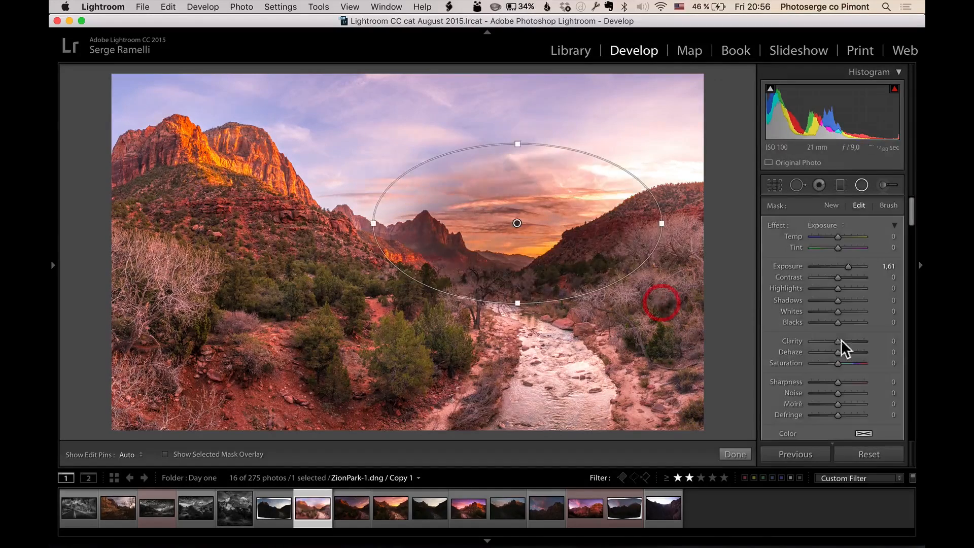
scroll(845, 343, down, 3)
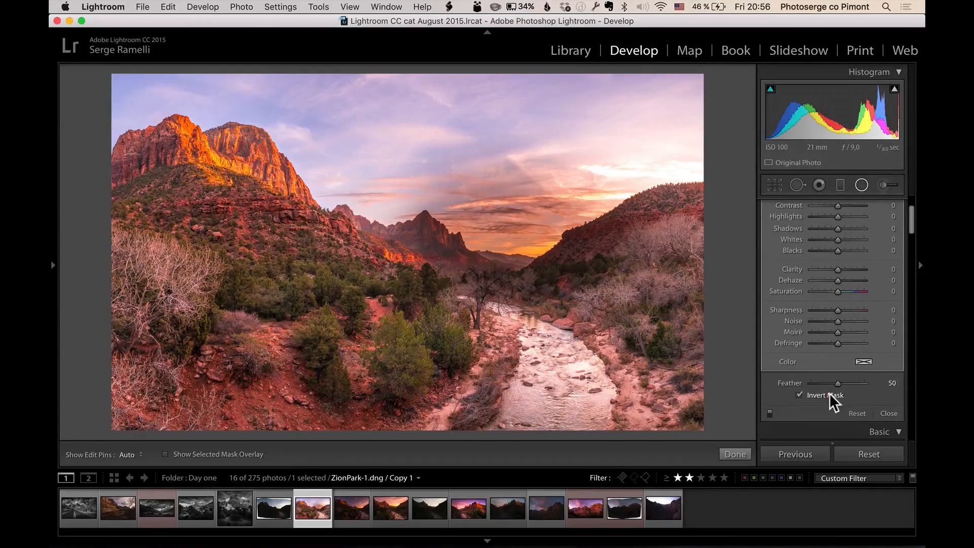
click(830, 394)
drag(842, 378, 879, 379)
scroll(831, 223, up, 3)
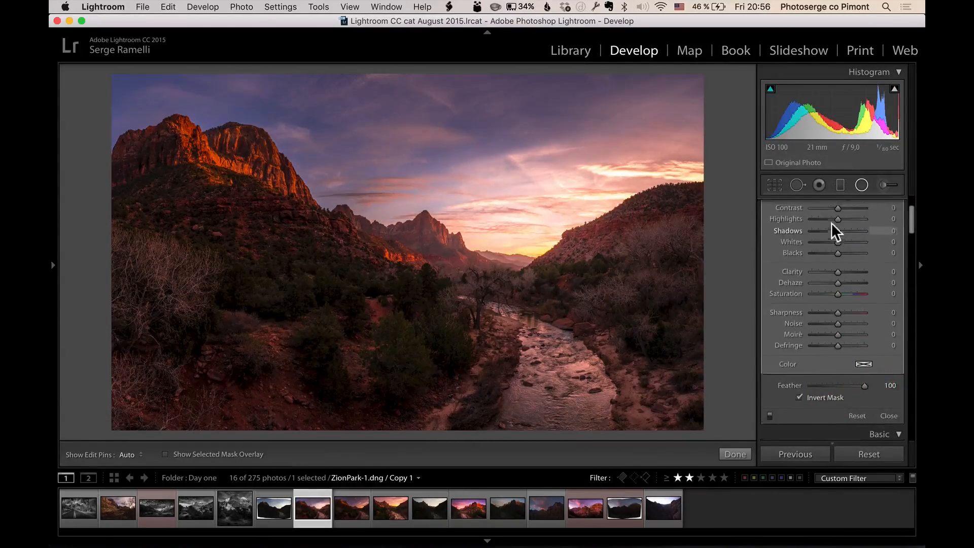
Set the sunset radial filter's Exposure to 1.10, Temp to 39, Tint to 18 and Clarity to -44.
click(846, 266)
drag(846, 264, 842, 265)
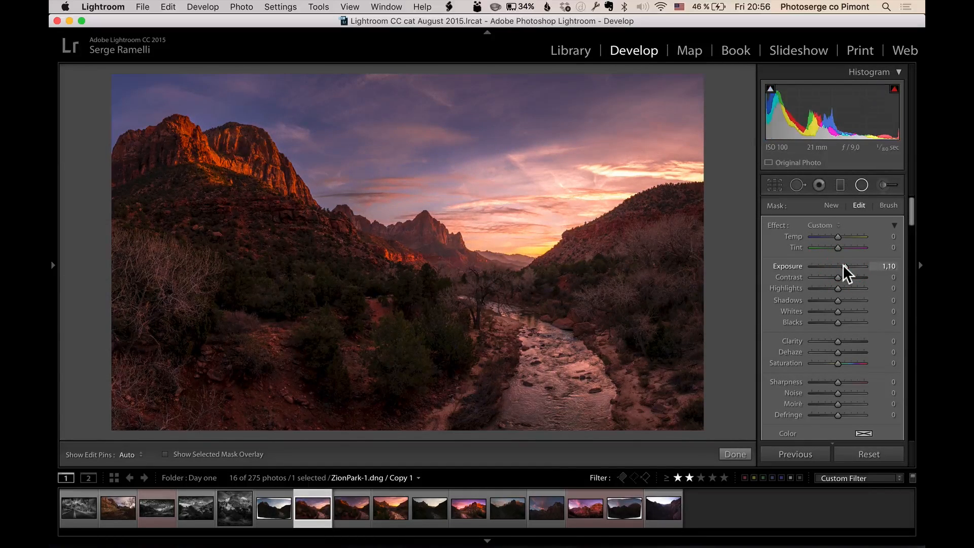
click(848, 236)
click(842, 247)
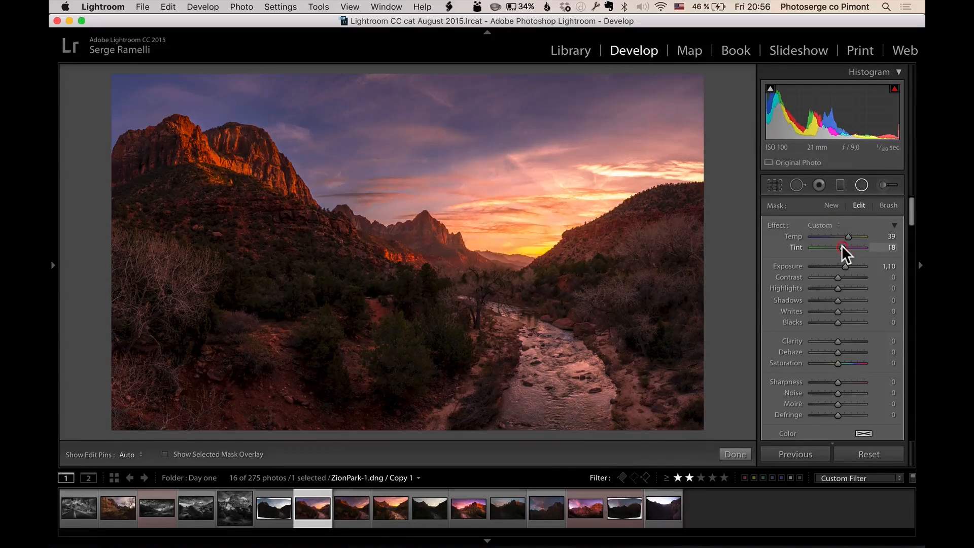
drag(834, 341, 826, 342)
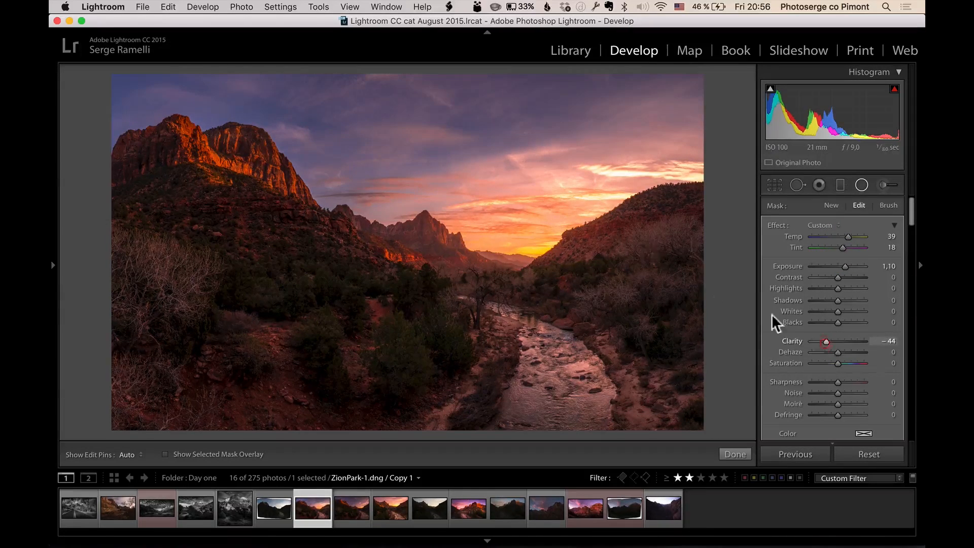
Widen the radial filter's ellipse, move it slightly up into the sky, and lower its Exposure to 0.80.
drag(374, 225, 274, 224)
mouse_move(518, 222)
mouse_down()
mouse_move(519, 199)
mouse_move(513, 208)
mouse_up()
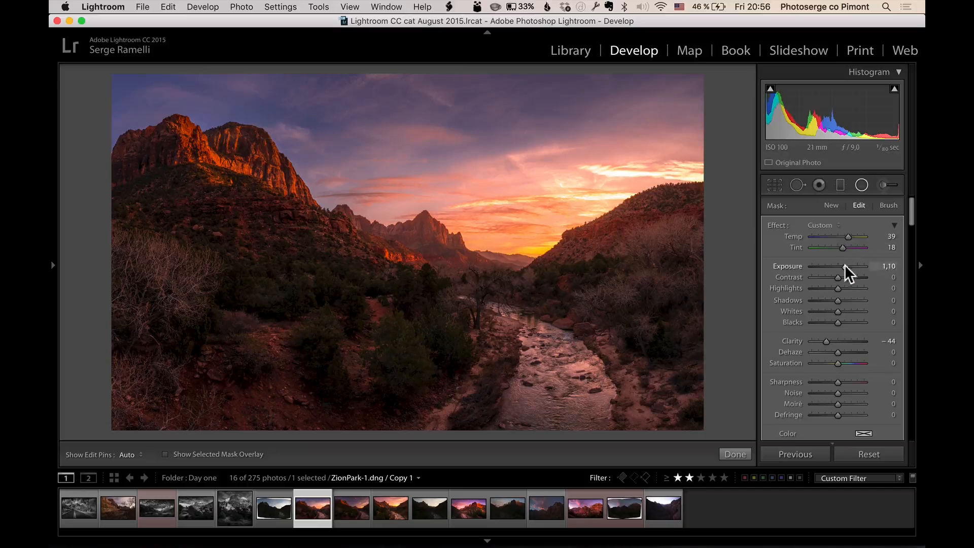
drag(844, 266, 841, 266)
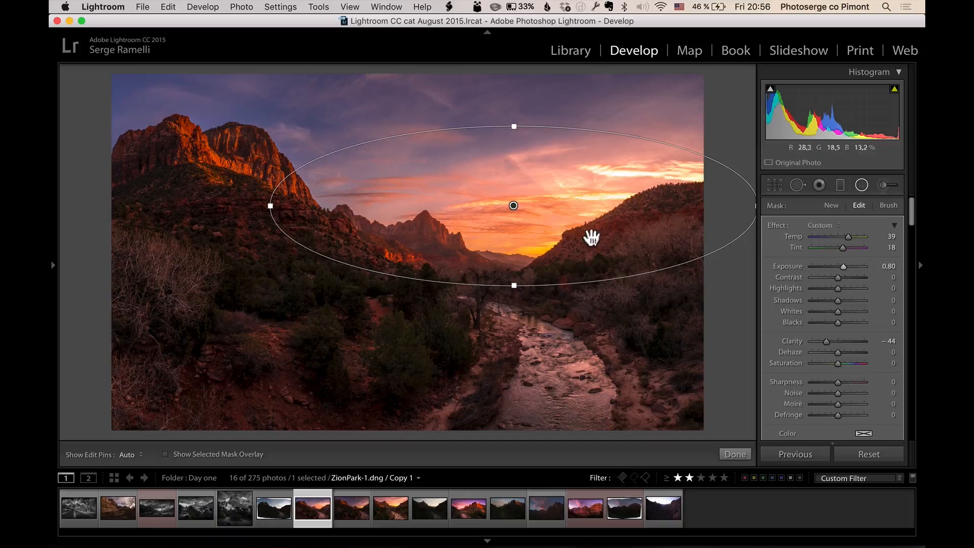
Erase the radial filter's effect from the hillside right of the sunset using the Auto Mask eraser brush, and finish the filter.
click(887, 205)
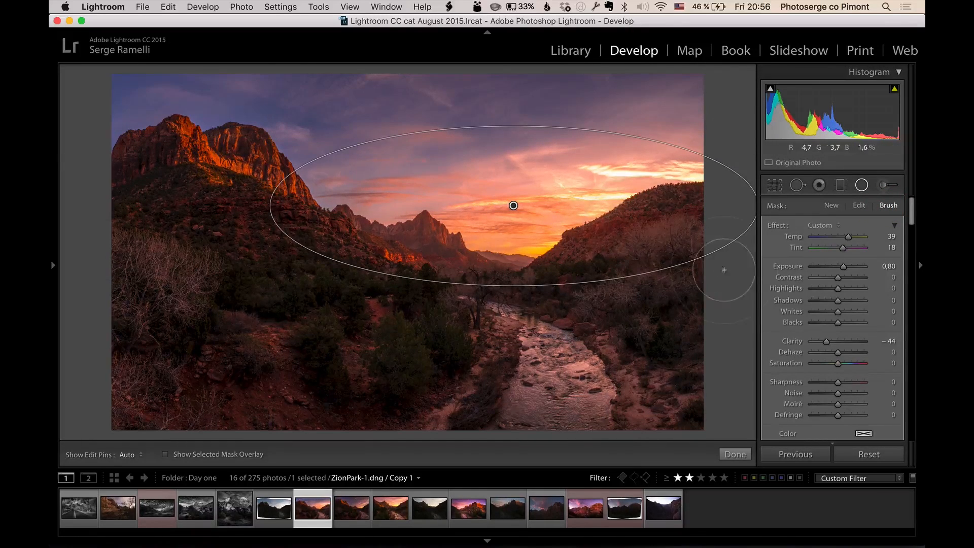
key(alt)
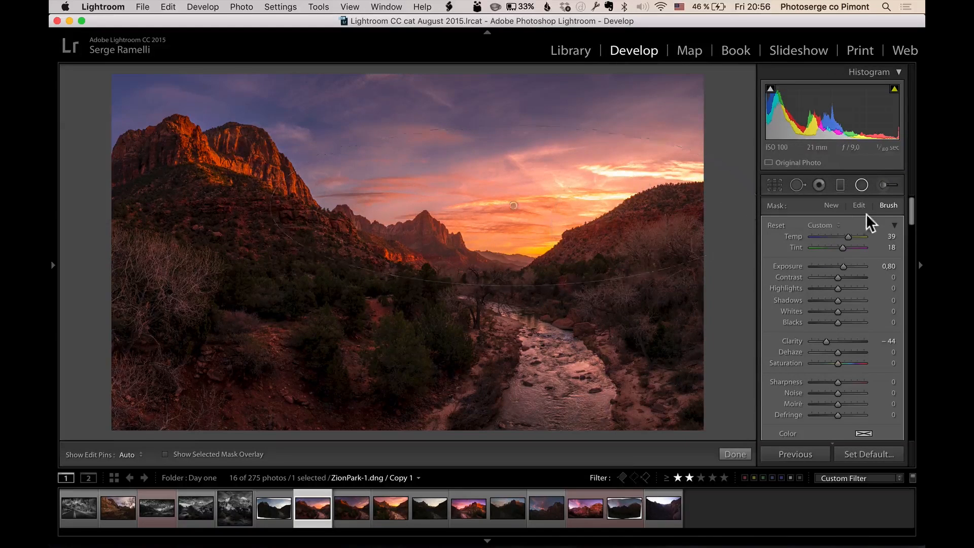
scroll(910, 238, down, 5)
scroll(910, 269, down, 1)
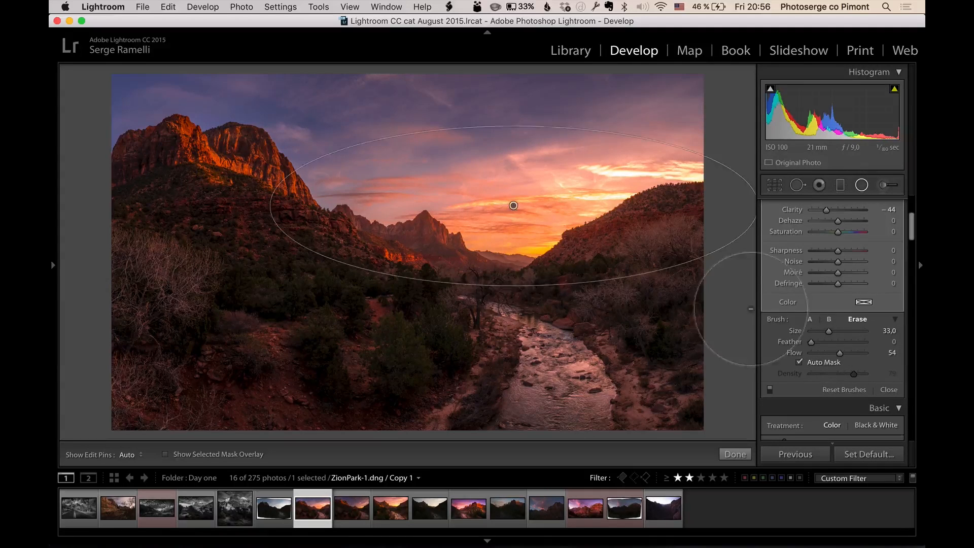
key(h)
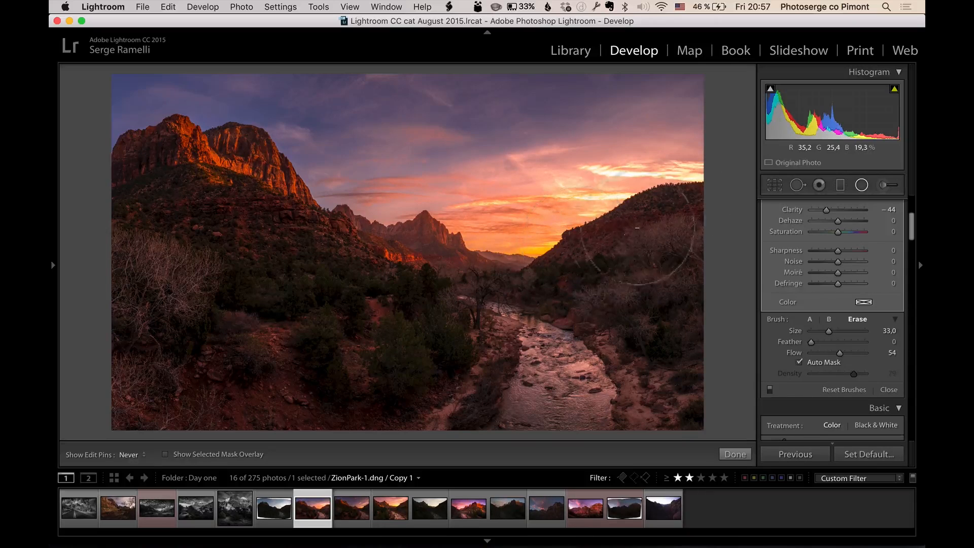
mouse_move(705, 205)
mouse_down()
mouse_move(614, 226)
mouse_move(554, 276)
mouse_move(692, 215)
mouse_up()
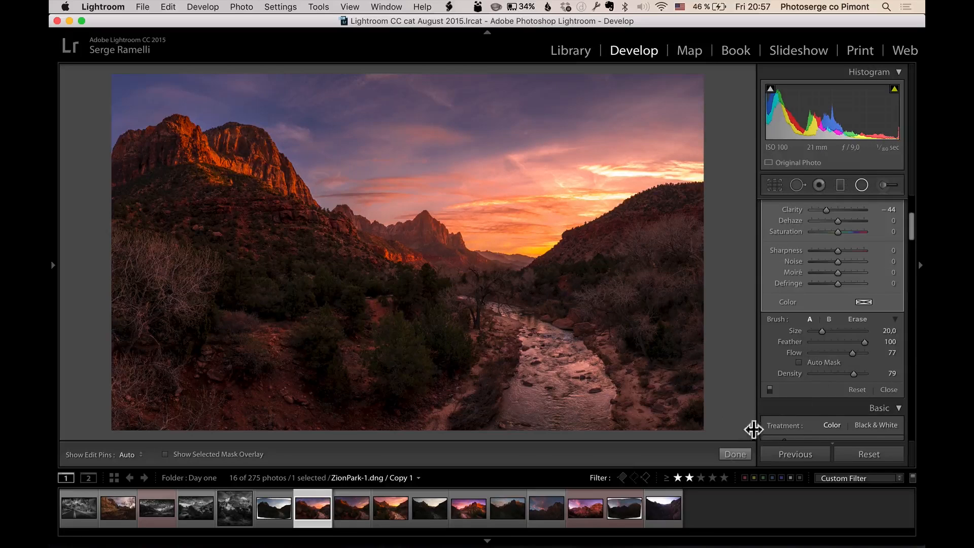
click(735, 454)
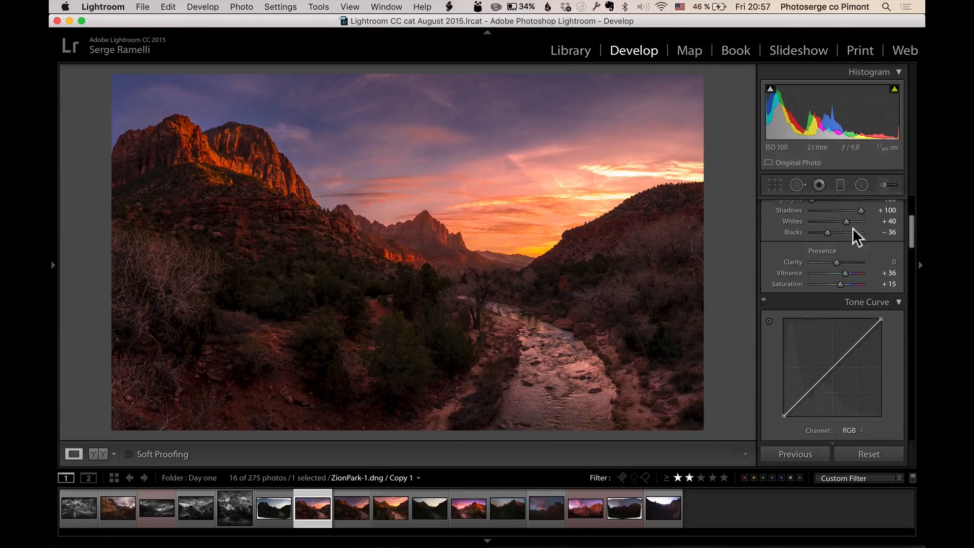
Brighten the river, bushes, red ground and mountain slope with an adjustment brush, and set its Exposure to 0.65.
click(879, 190)
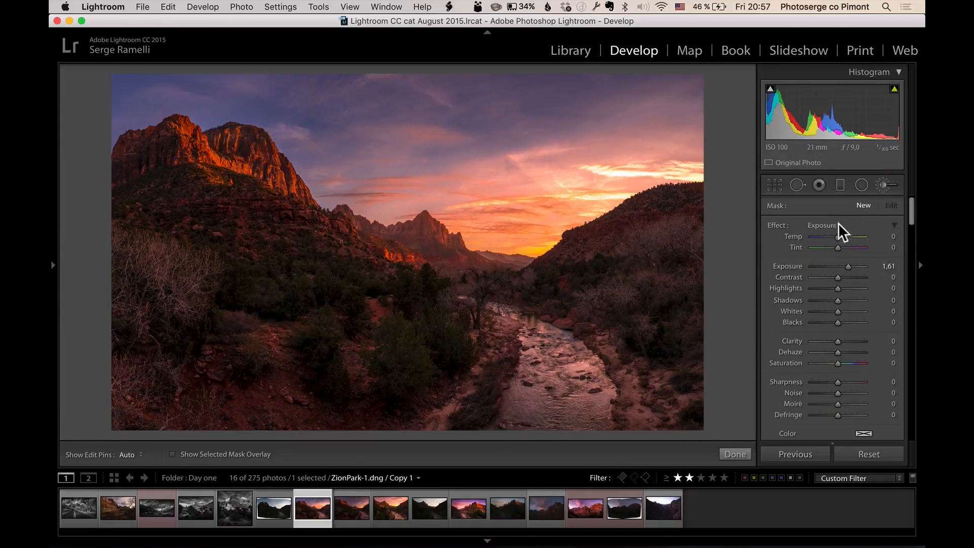
mouse_move(504, 314)
mouse_down()
mouse_move(530, 325)
mouse_move(556, 406)
mouse_move(515, 319)
mouse_move(494, 305)
mouse_move(565, 343)
mouse_move(589, 393)
mouse_up()
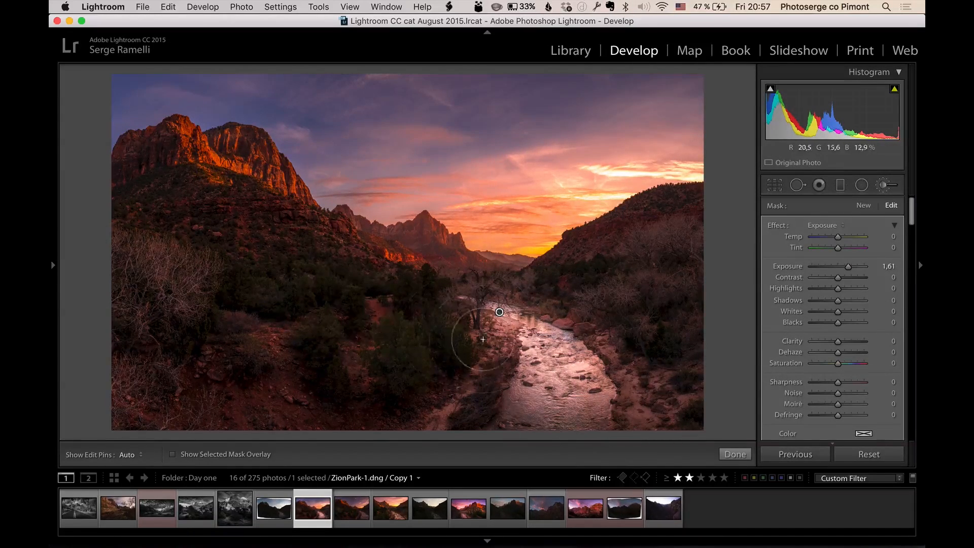
mouse_move(272, 359)
mouse_down()
mouse_move(304, 319)
mouse_move(381, 300)
mouse_up()
mouse_move(189, 198)
mouse_down()
mouse_move(218, 198)
mouse_move(322, 250)
mouse_up()
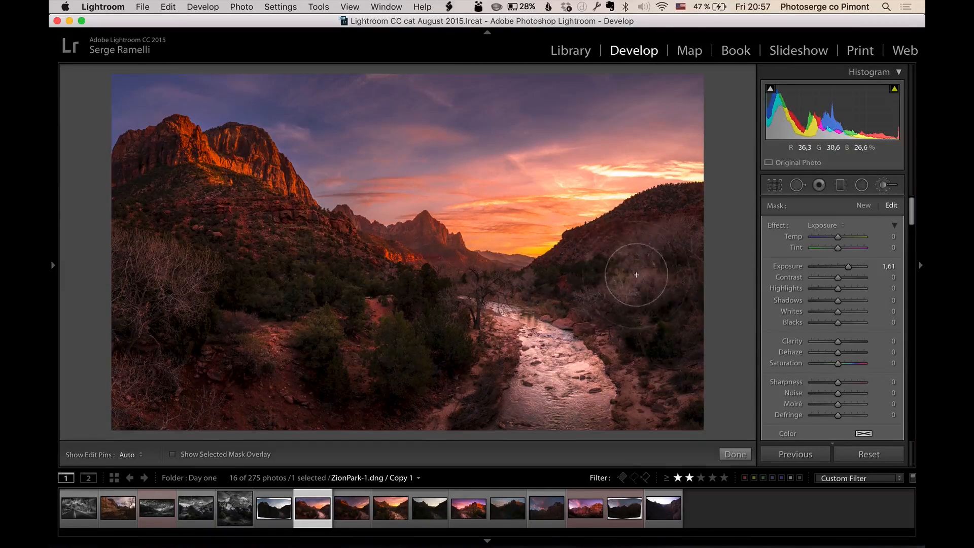
mouse_move(246, 364)
mouse_down()
mouse_move(326, 370)
mouse_move(430, 341)
mouse_up()
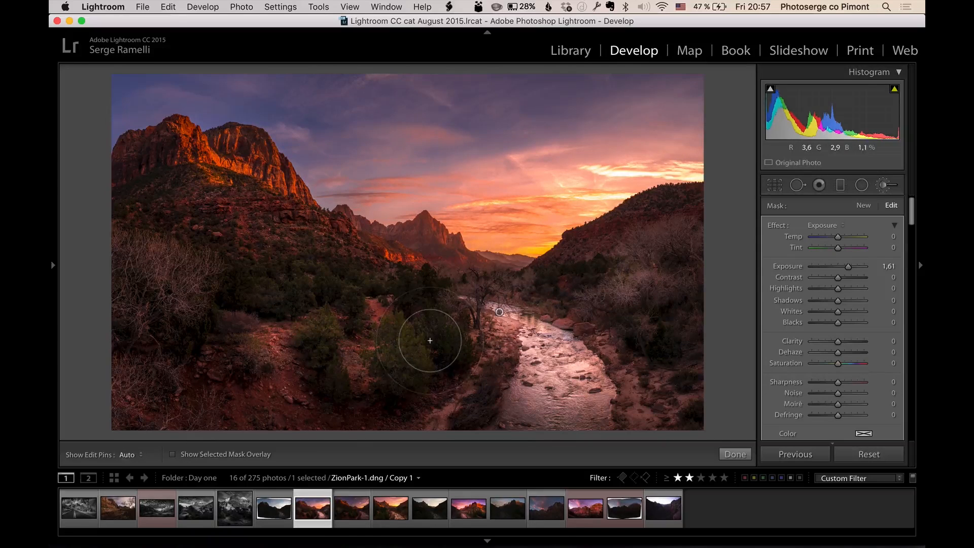
drag(849, 267, 842, 266)
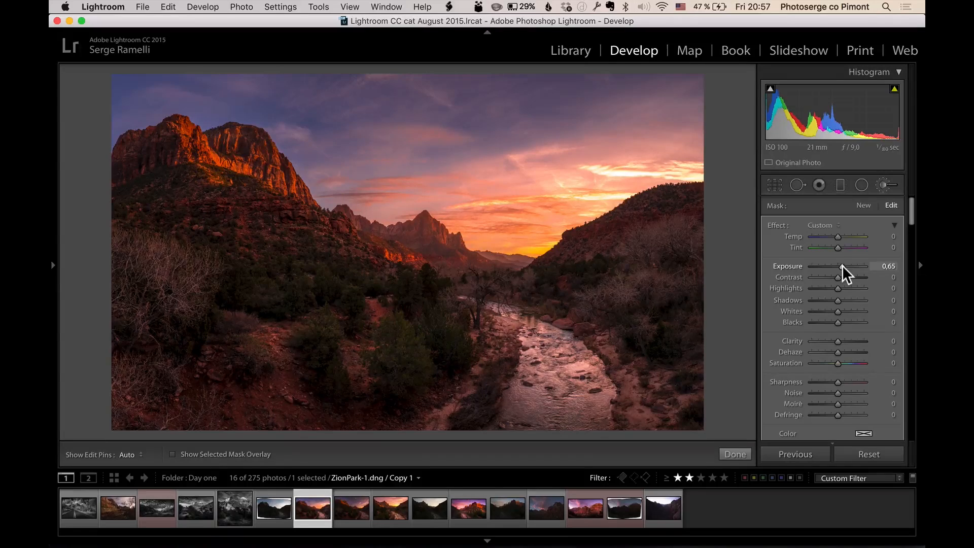
click(734, 454)
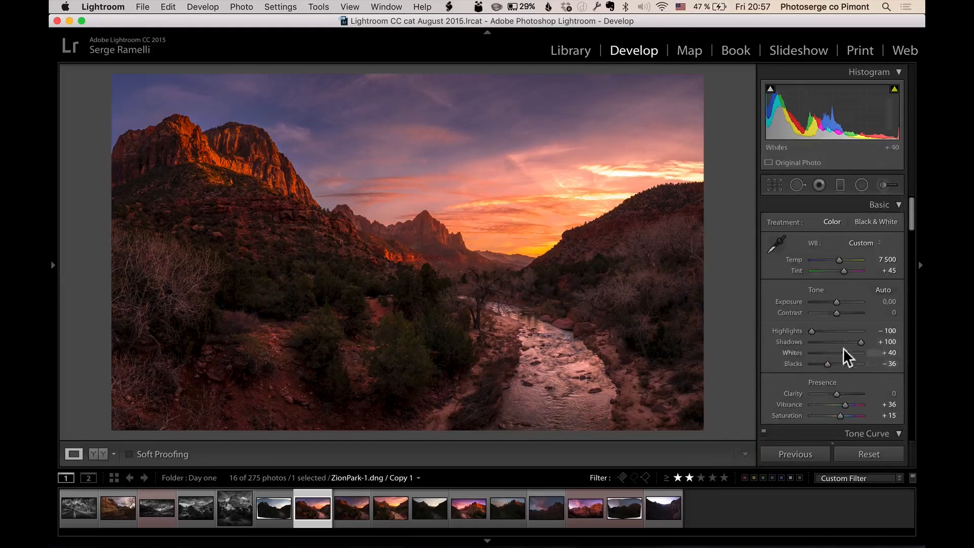
Set the river panorama's global Contrast to +29 and Exposure to +0.20.
click(842, 313)
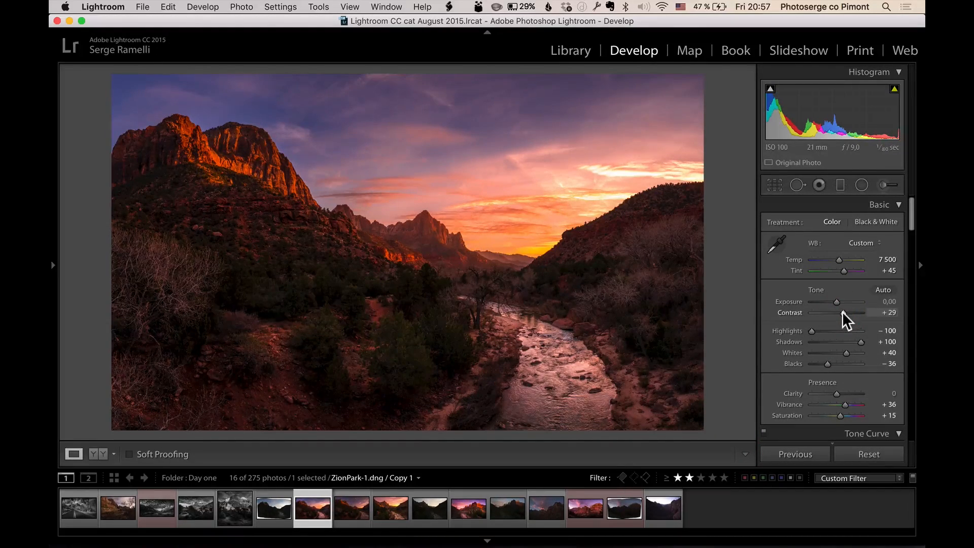
drag(836, 301, 838, 302)
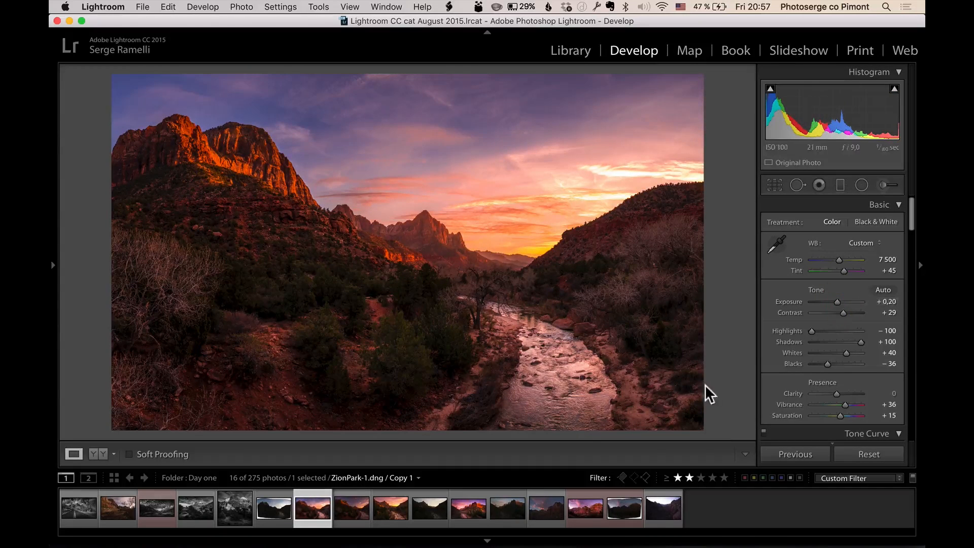
Review the edited ZionPark sunset photos, comparing the river panorama and ZionPark-3.dng with their unedited versions.
click(281, 511)
click(310, 508)
click(385, 504)
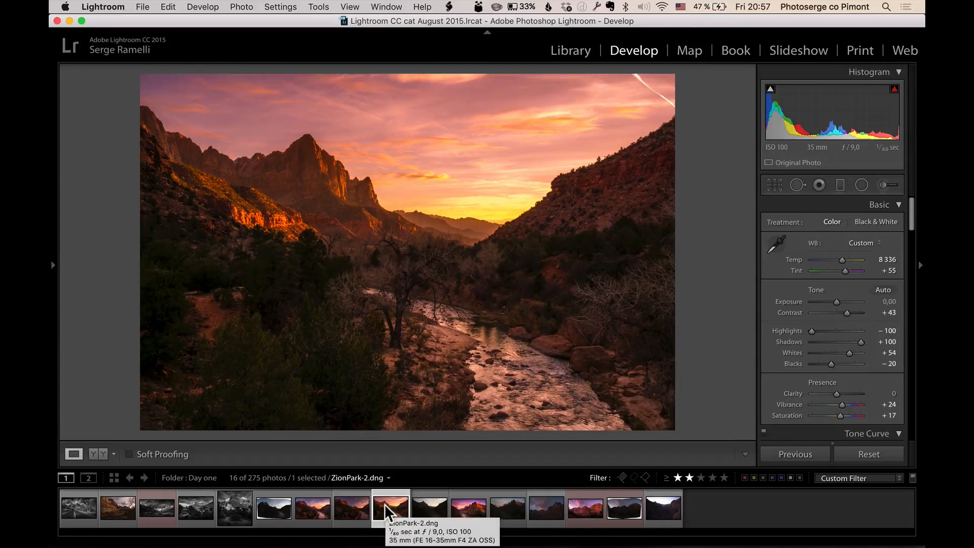
click(469, 504)
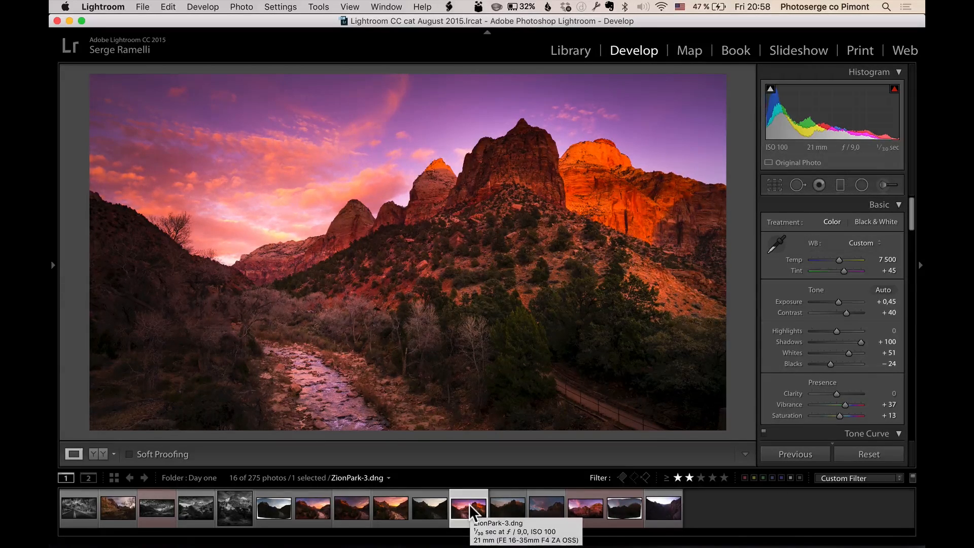
click(509, 504)
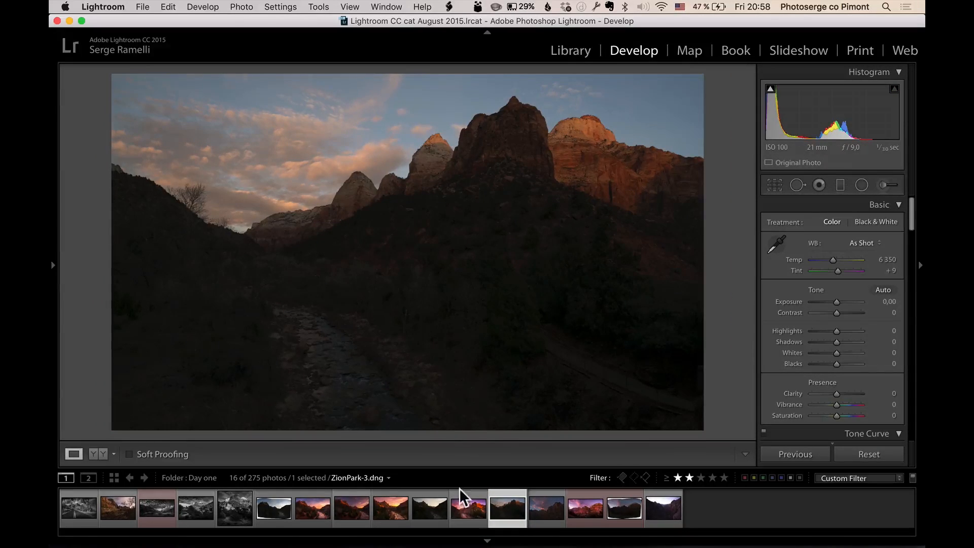
click(463, 510)
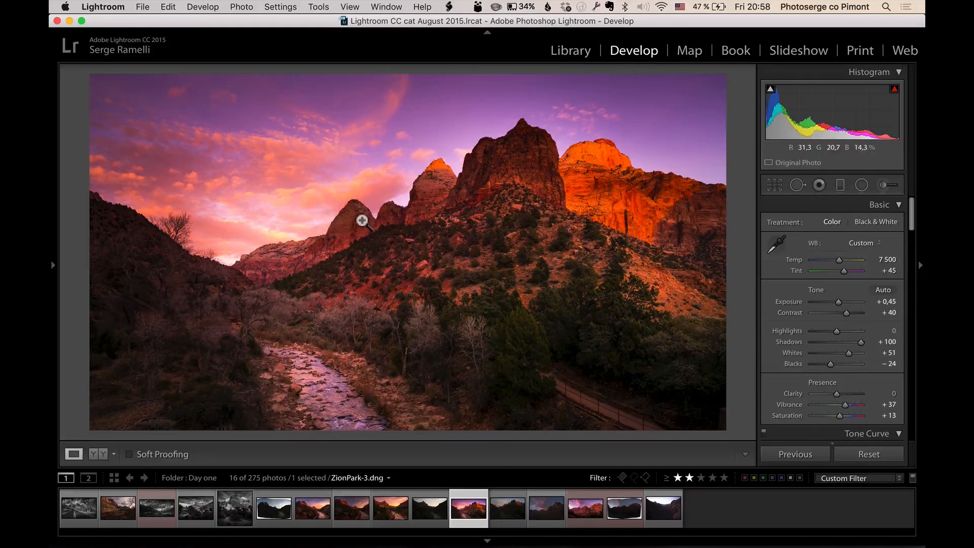
click(581, 505)
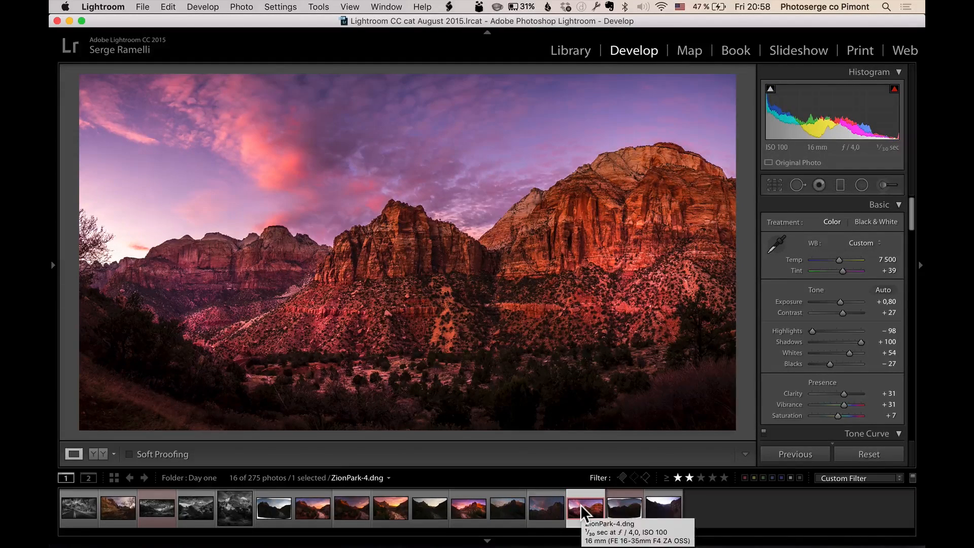
Return to the Library, locate the current photo's folder and open the Day Two folder of Zion Nationnal Park.
click(51, 264)
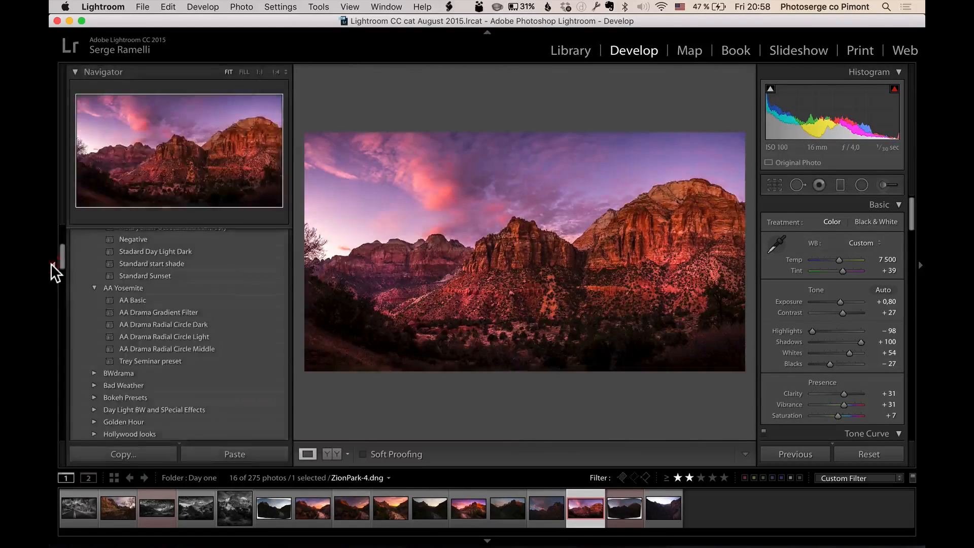
click(575, 51)
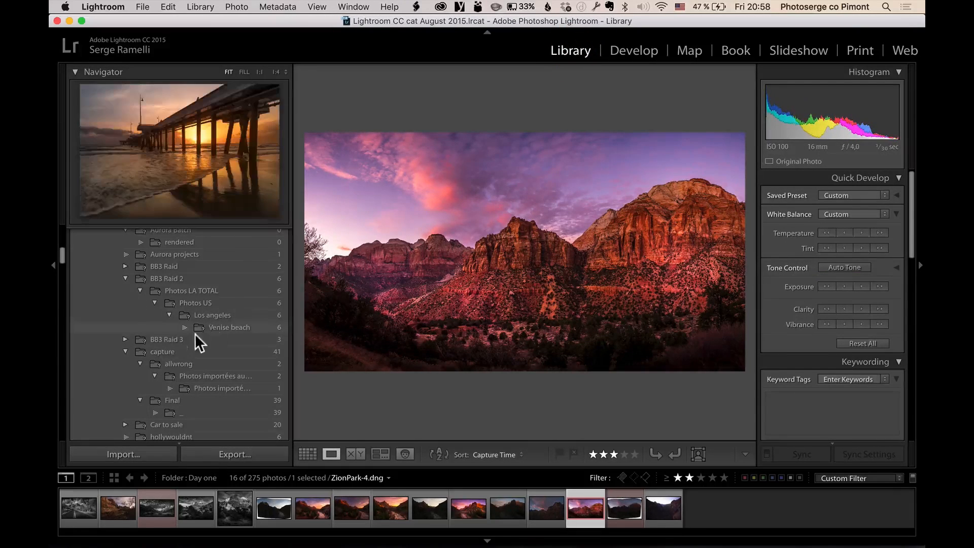
right_click(580, 504)
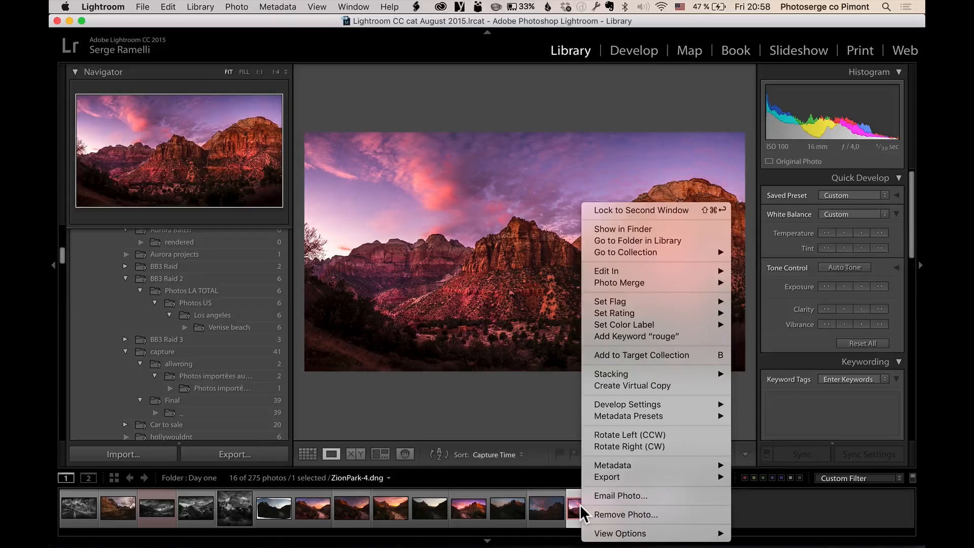
click(677, 243)
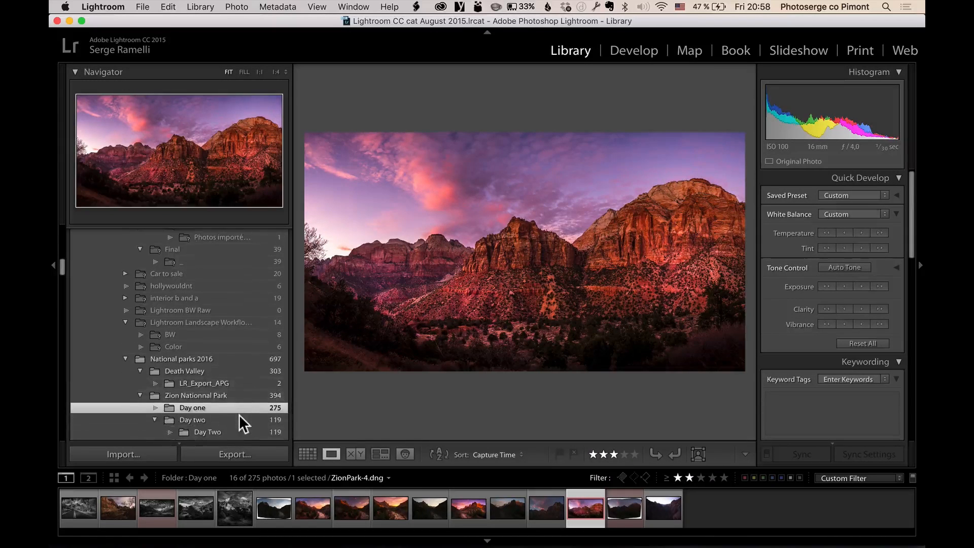
click(239, 417)
click(236, 431)
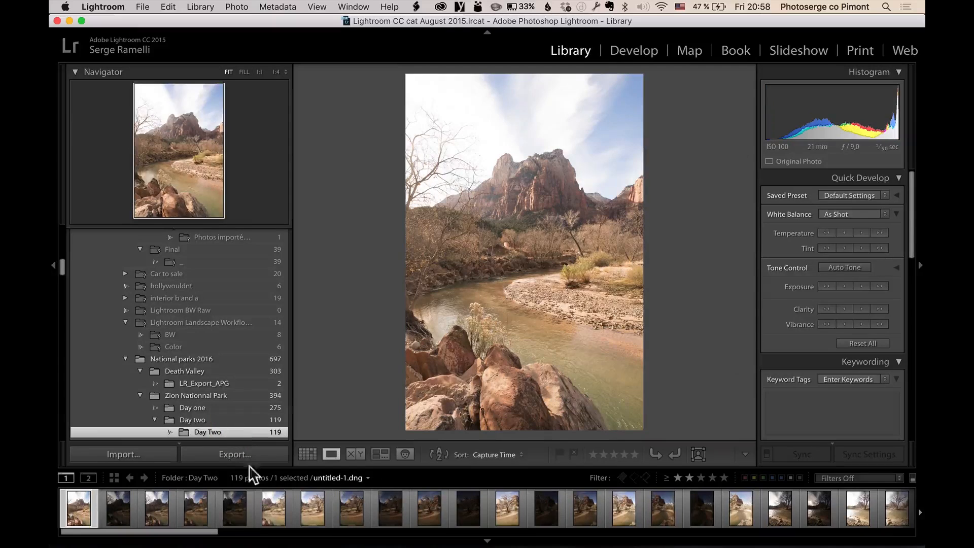
Find the dark canyon sunset exposure untitled-83.dng / Copy 1 and show it enlarged with the folder list hidden.
drag(200, 532, 739, 535)
click(440, 511)
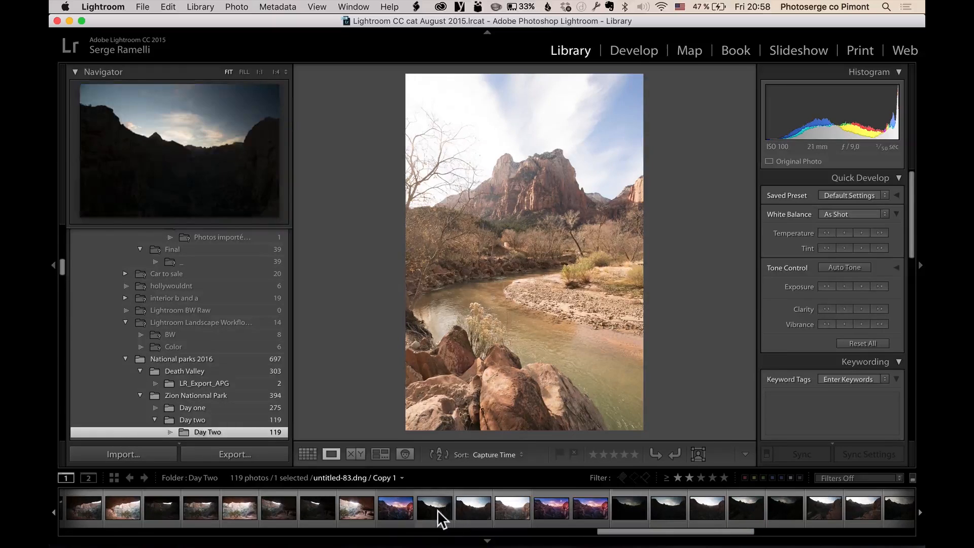
click(52, 269)
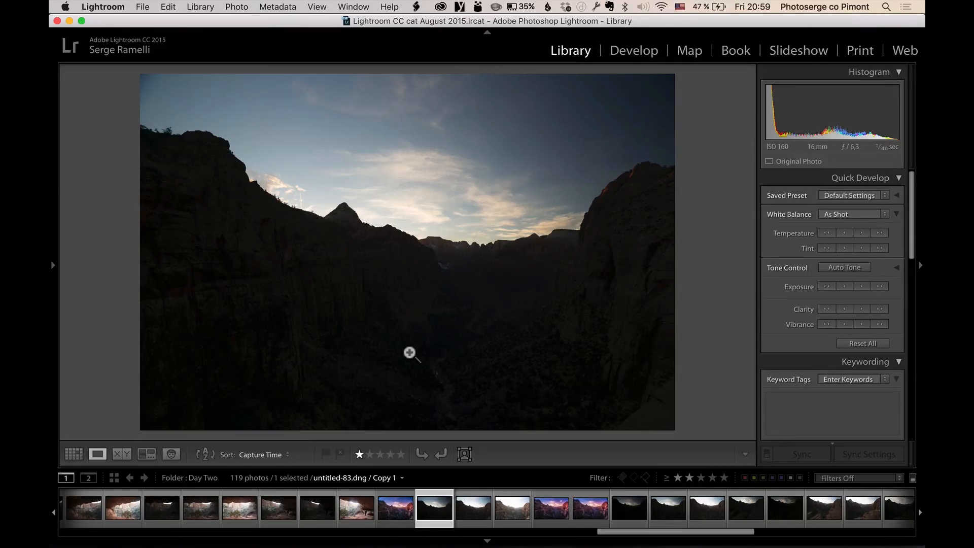
Compare the dark, middle and bright bracketed exposures of the canyon, checking detail in the sky and the rocks.
key(Right)
key(Right)
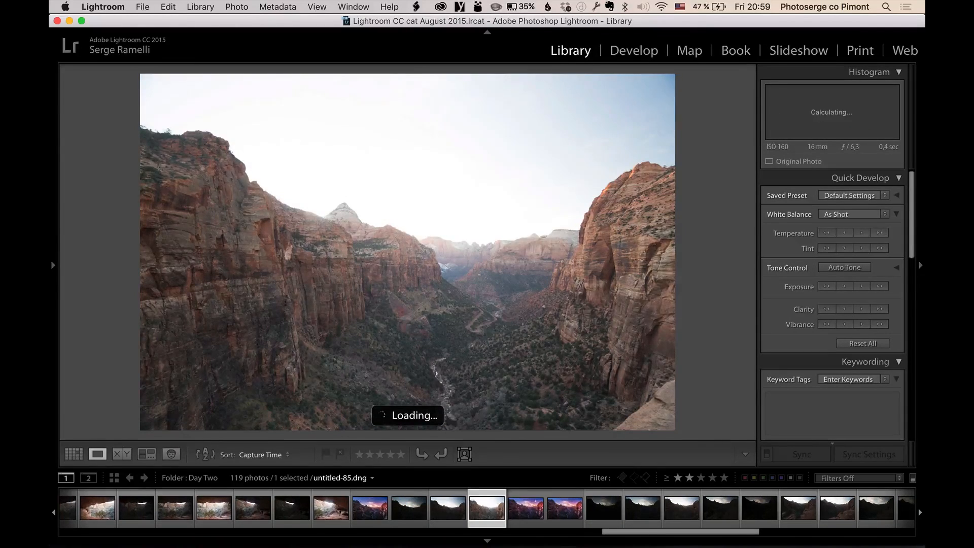
key(Left)
key(Left)
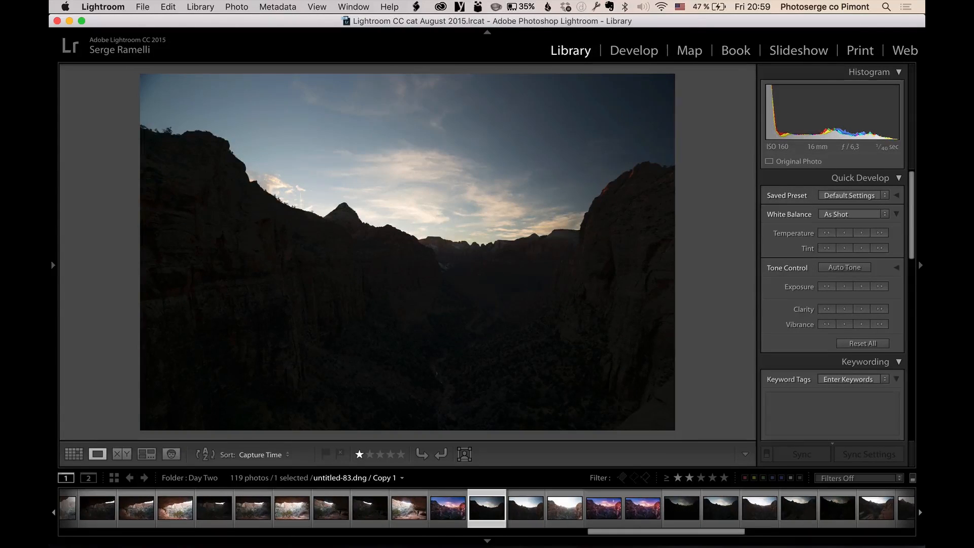
key(Right)
key(Right)
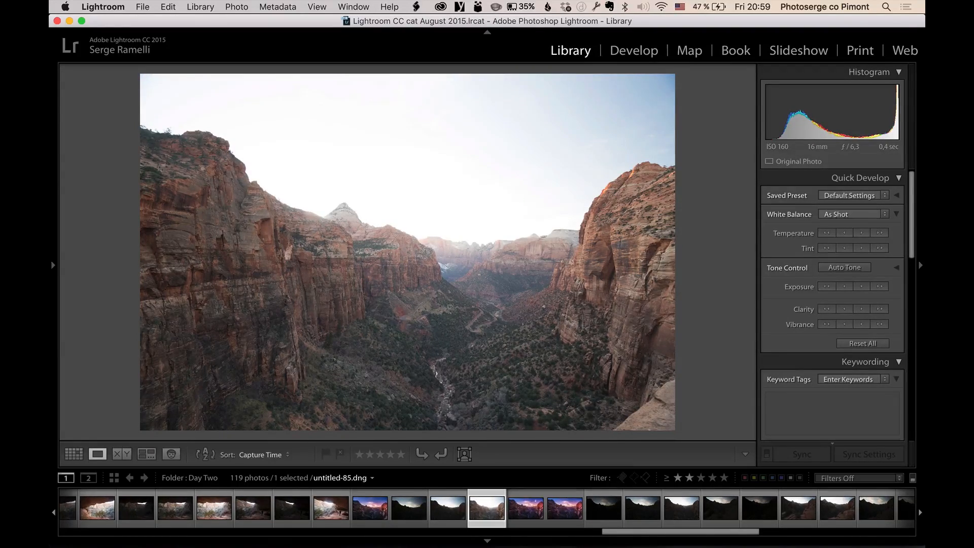
key(Left)
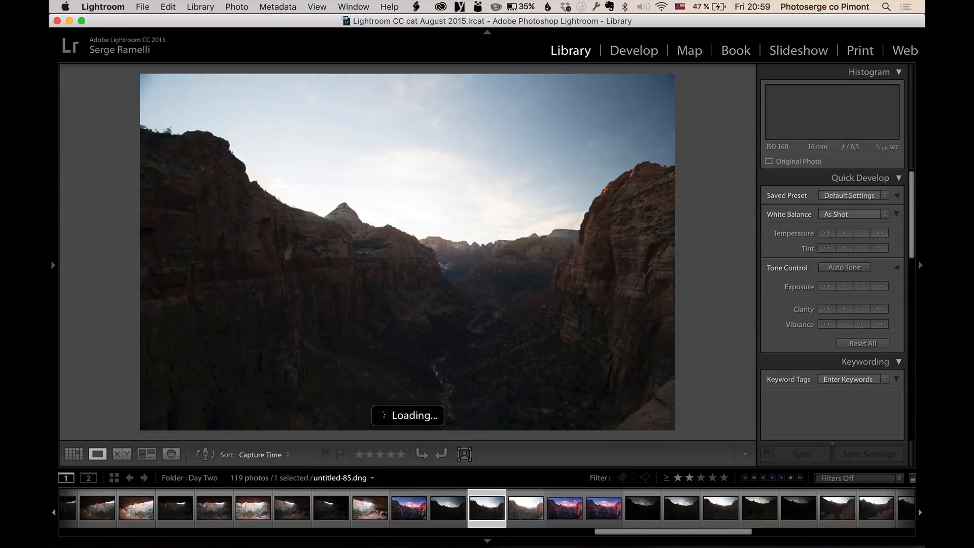
key(Left)
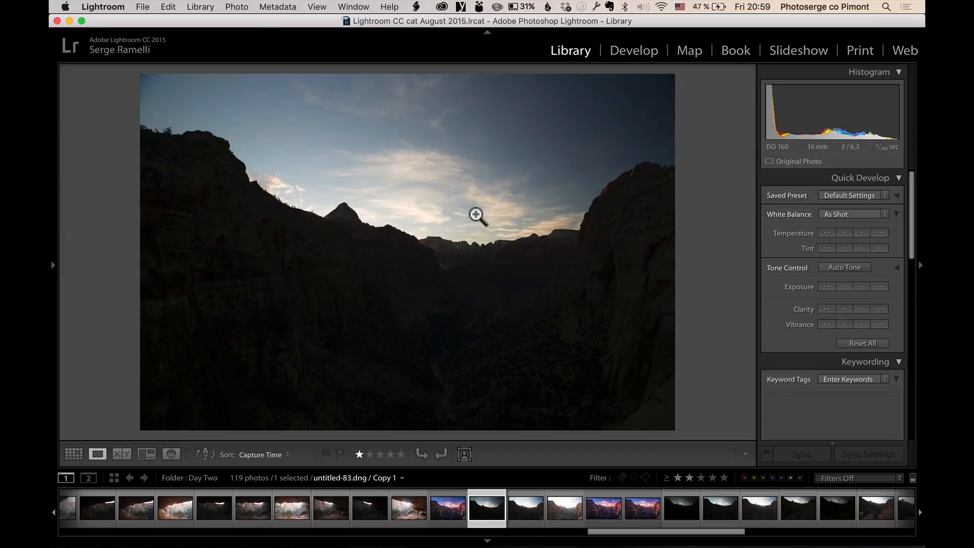
key(Right)
key(Right)
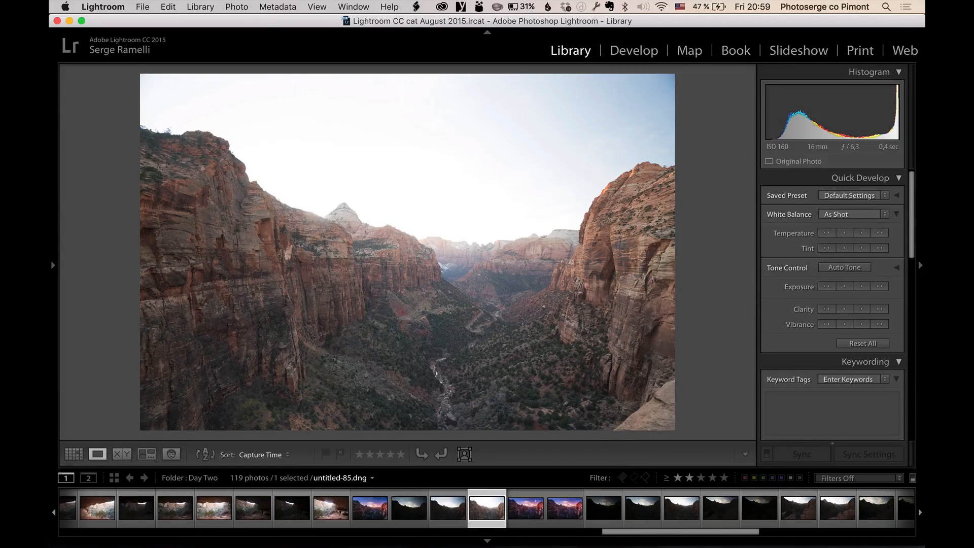
key(Left)
key(Left)
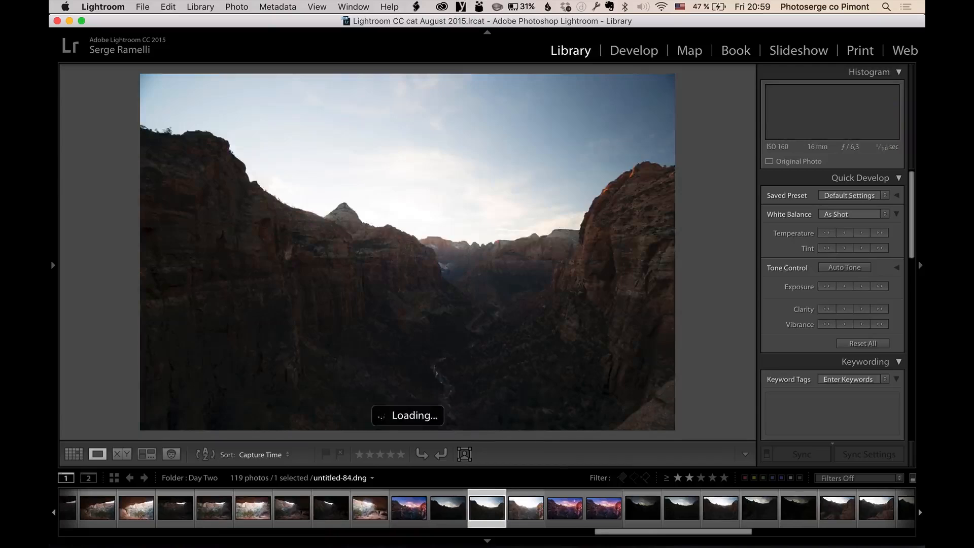
Preview an HDR merge of the three bracketed canyon exposures with Auto Align on and no deghosting, and cancel it.
key(shift+Right)
key(shift+Right)
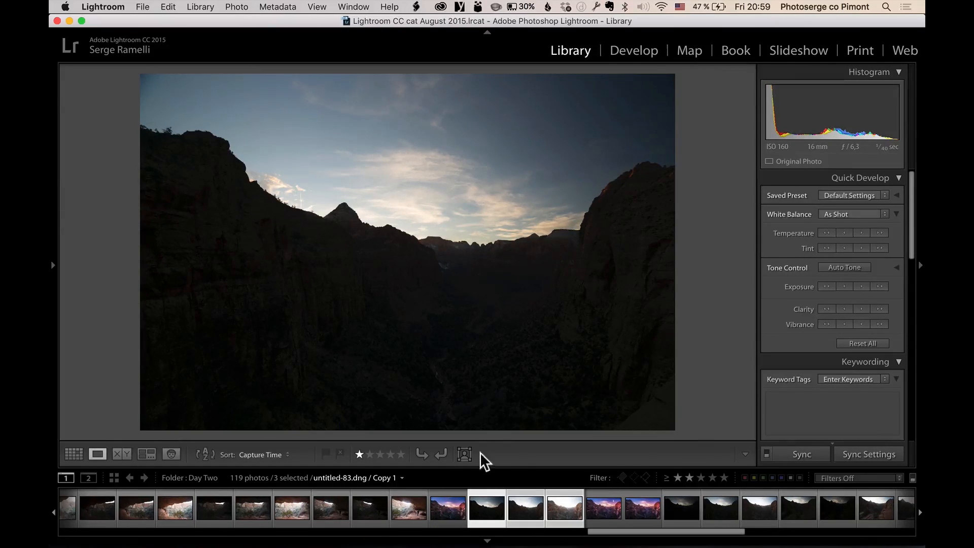
right_click(485, 500)
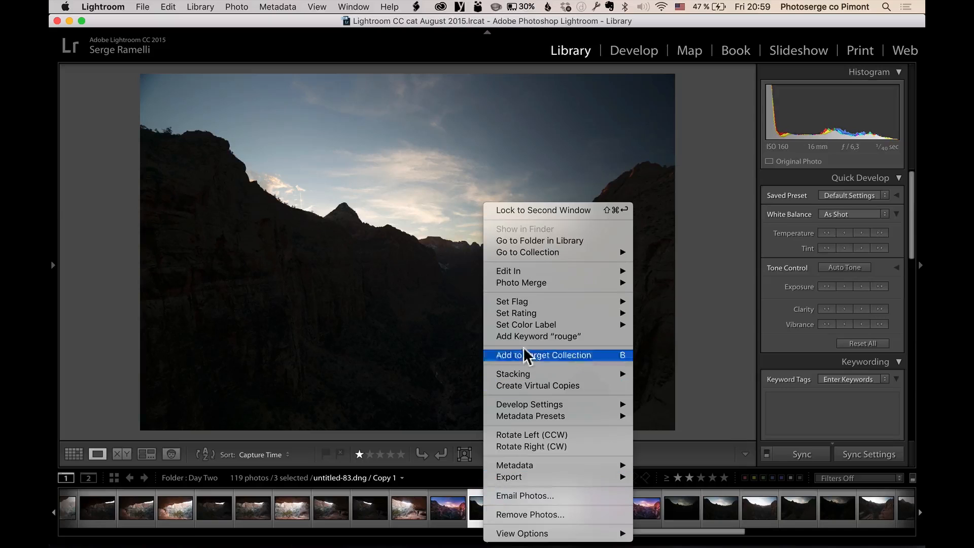
mouse_move(544, 283)
click(654, 284)
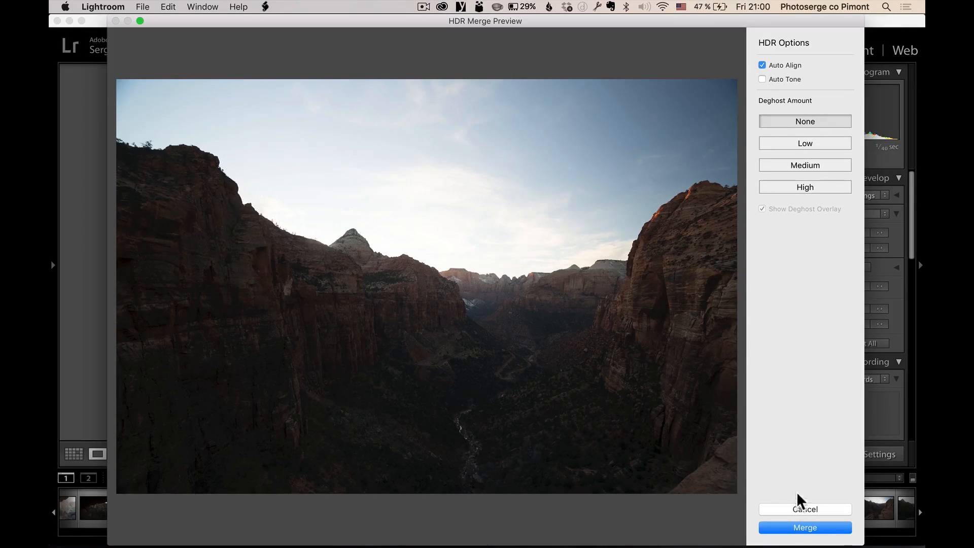
click(801, 509)
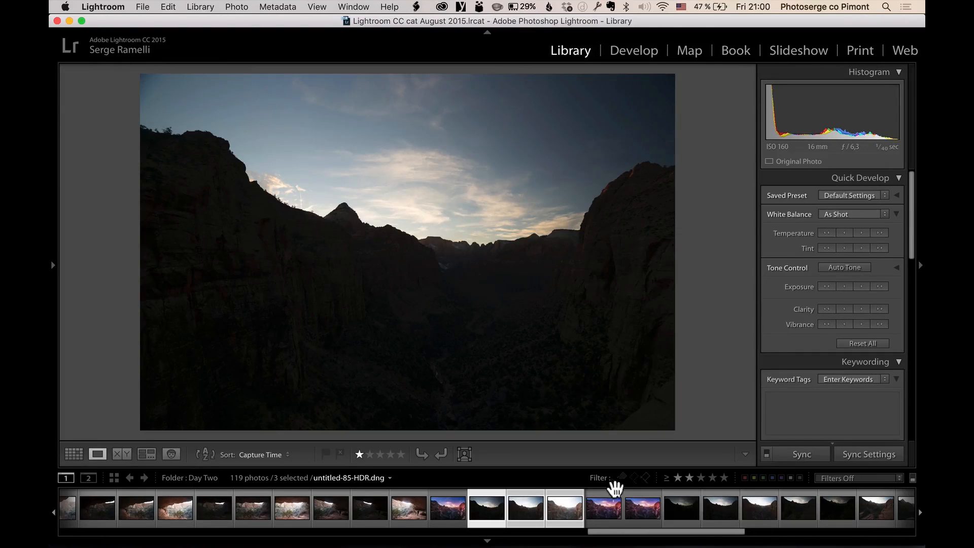
Open untitled-85-HDR.dng for developing and set Highlights to -100, Shadows to +100, Whites to +28 and Blacks to -49.
click(641, 503)
key(d)
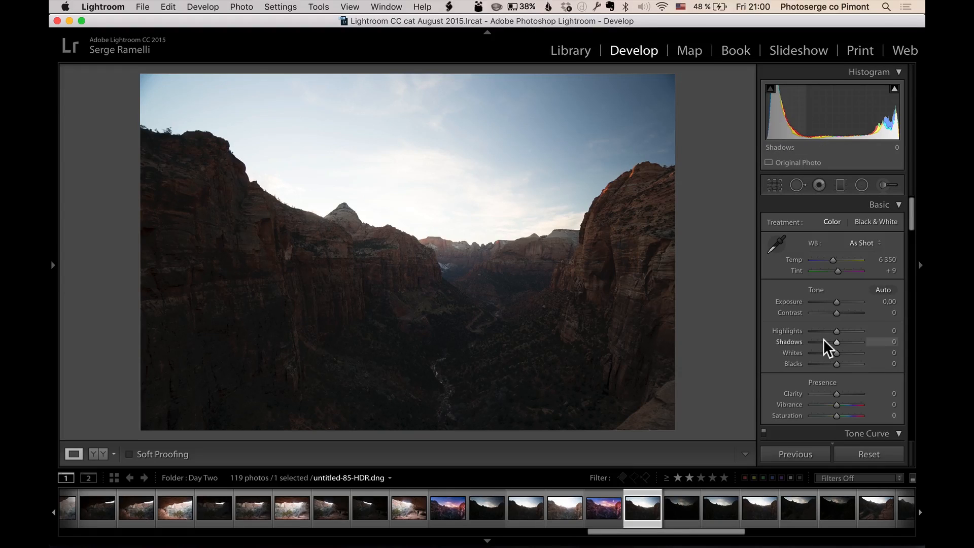
drag(836, 342, 798, 338)
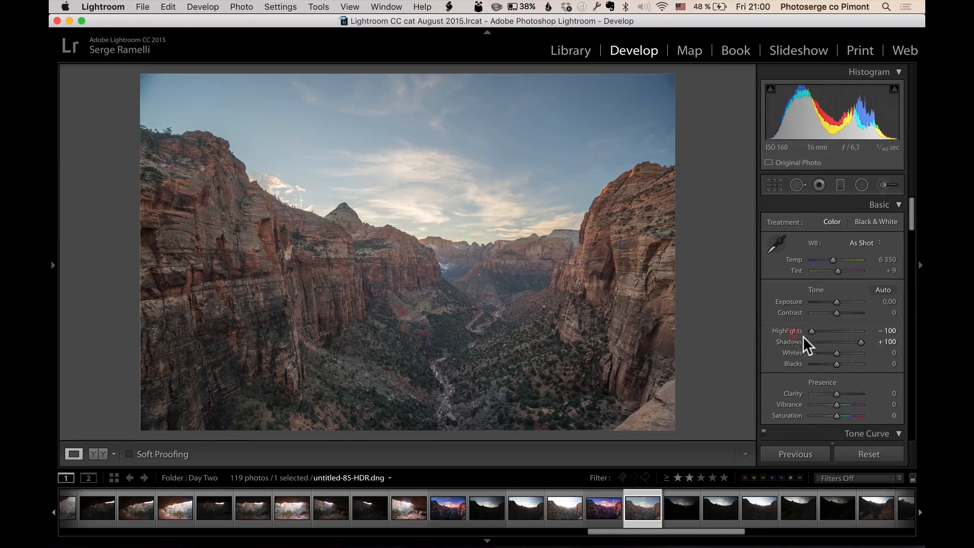
drag(837, 365, 825, 364)
drag(847, 353, 842, 354)
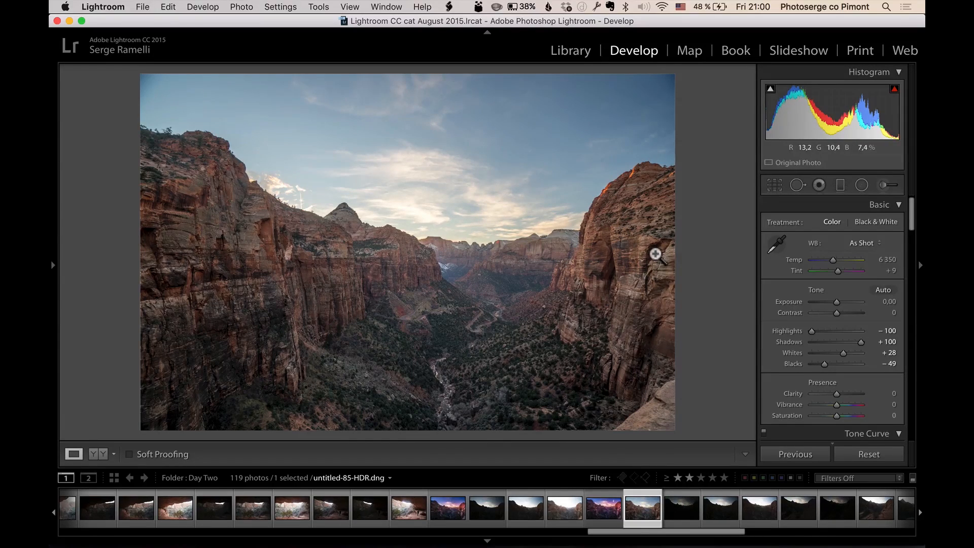
Apply the Shade white balance to the canyon HDR and set Tint to +48.
click(863, 242)
click(866, 278)
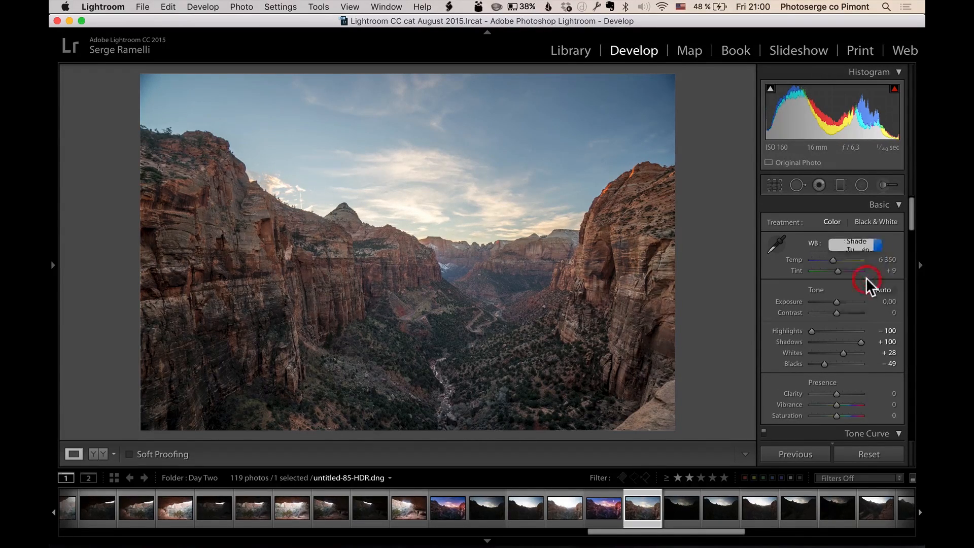
drag(839, 270, 843, 270)
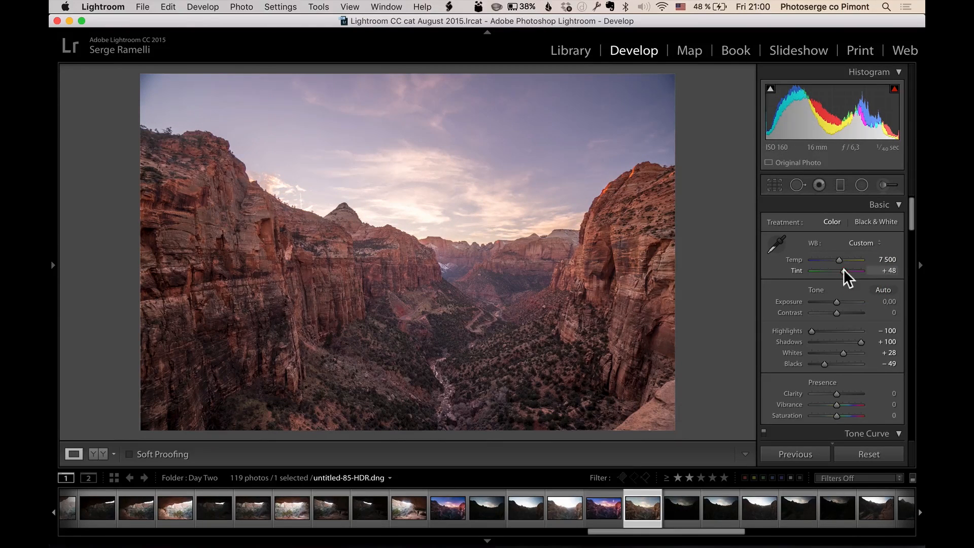
Set the canyon HDR's Vibrance to +25, Saturation to +28 and Contrast to +59.
drag(837, 405, 842, 413)
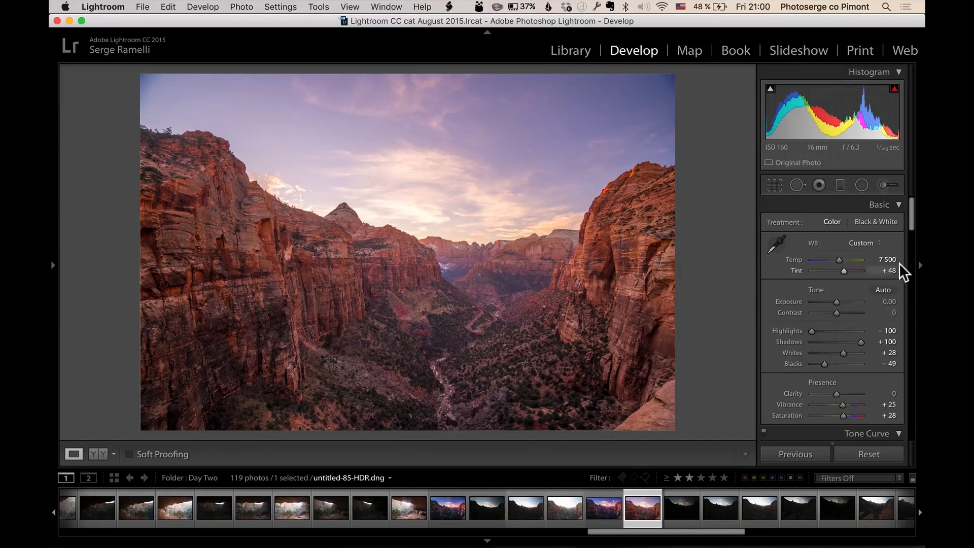
drag(911, 227, 909, 235)
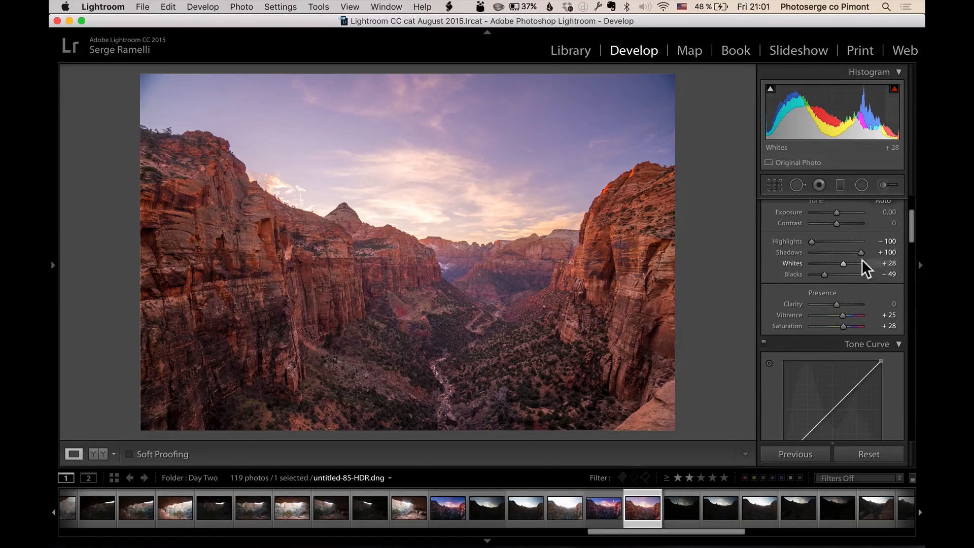
scroll(862, 258, up, 1)
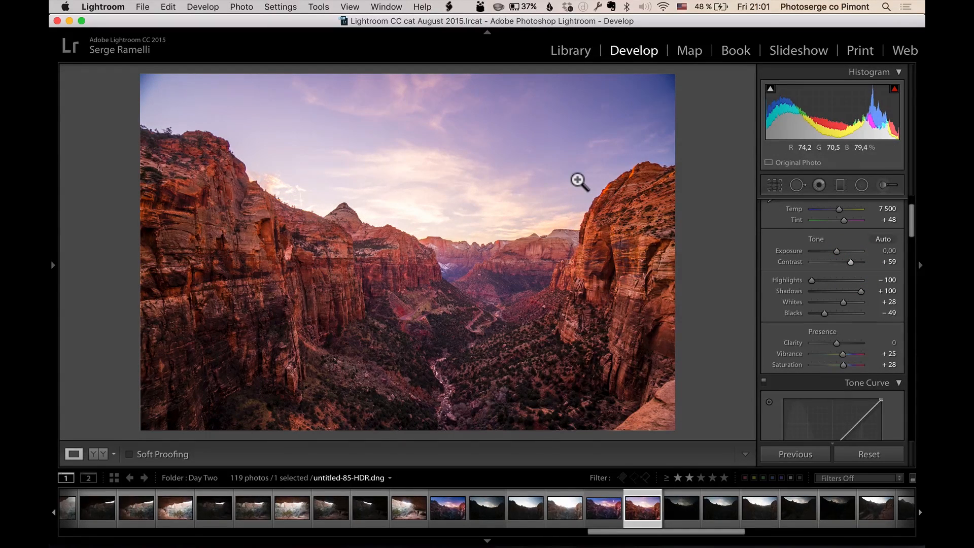
Add a slightly tilted graduated filter from the sky down to the lower canyon and set its Exposure to -0.76.
click(840, 185)
drag(412, 155, 401, 337)
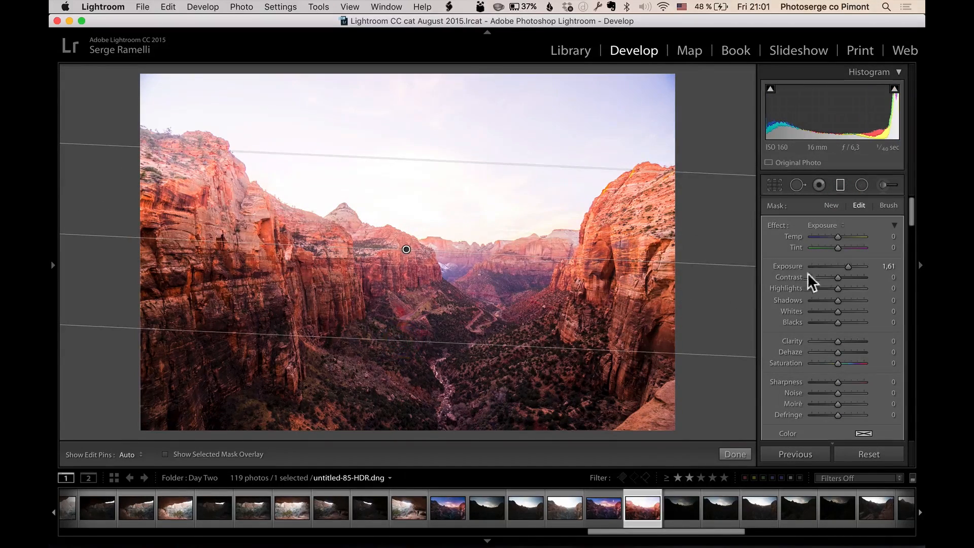
drag(835, 266, 831, 265)
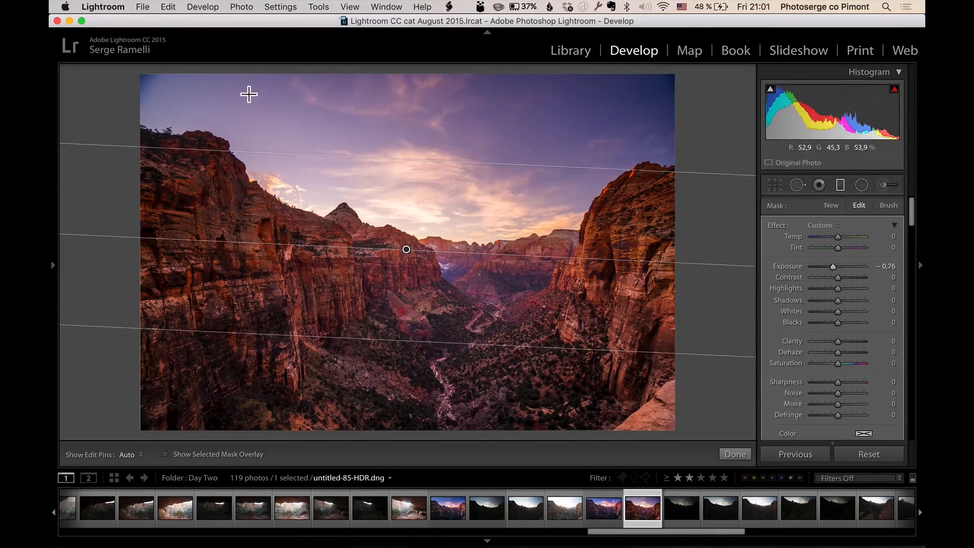
Discard the extra graduated filter in the sky and move the existing one slightly lower over the canyon.
drag(342, 79, 258, 88)
key(Delete)
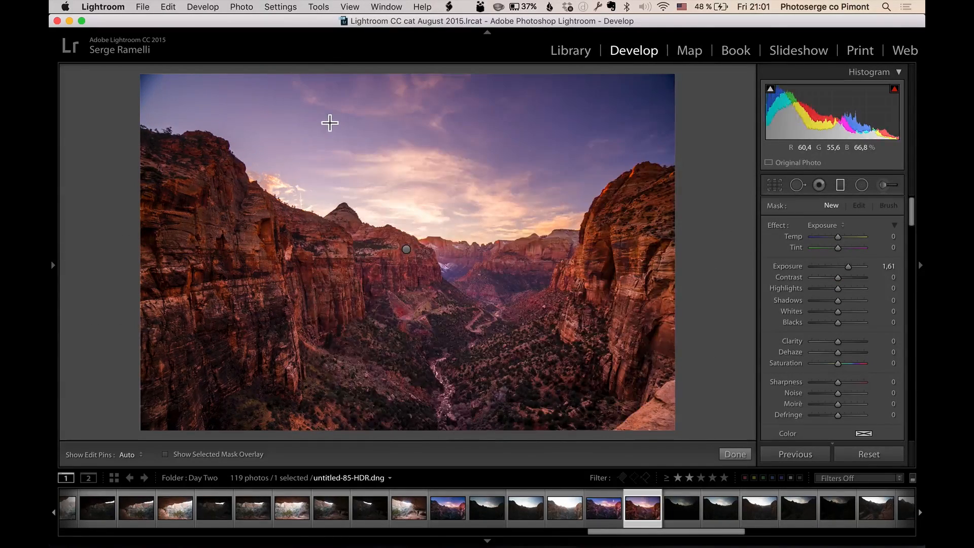
click(405, 249)
drag(404, 249, 405, 268)
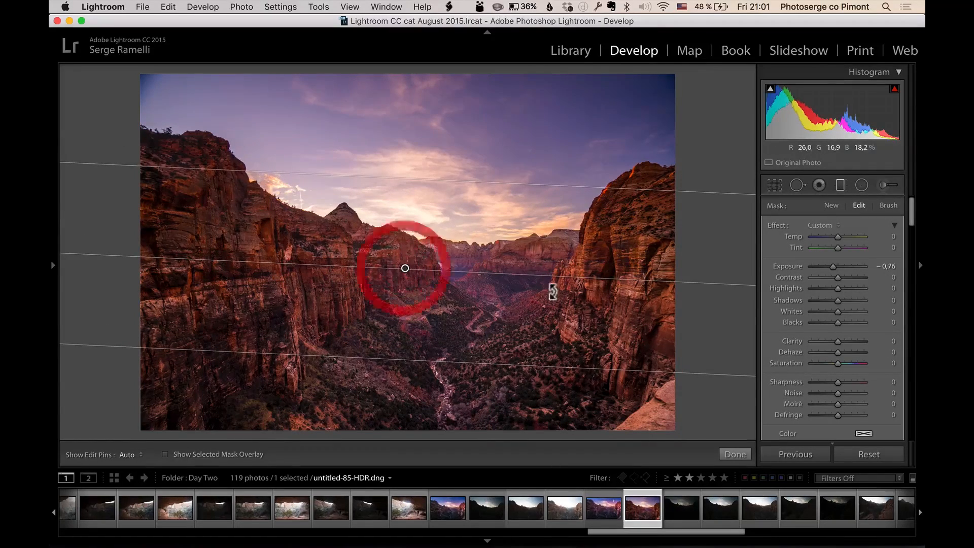
click(734, 453)
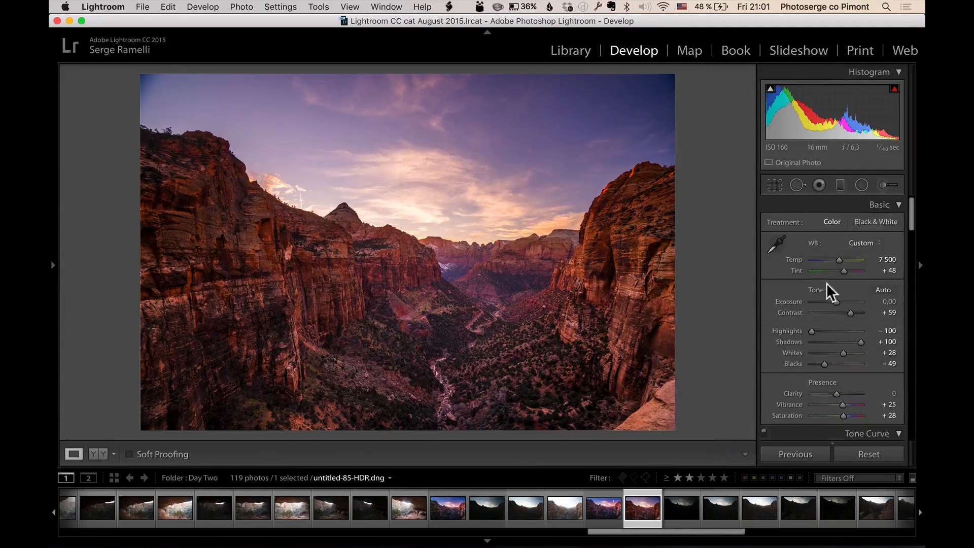
Crop a thin strip of sky off the upper edge of the canyon HDR, keeping its full width.
click(775, 185)
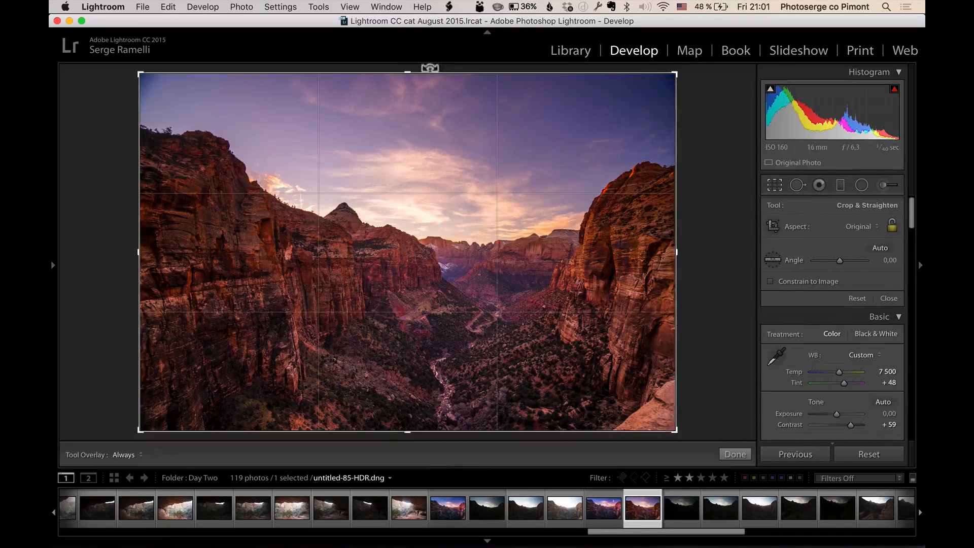
drag(407, 80, 407, 85)
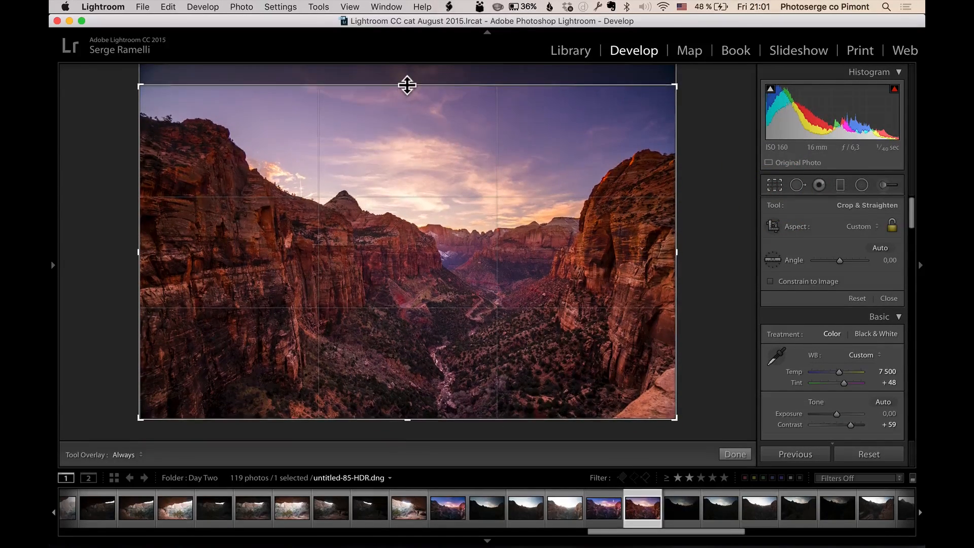
key(Return)
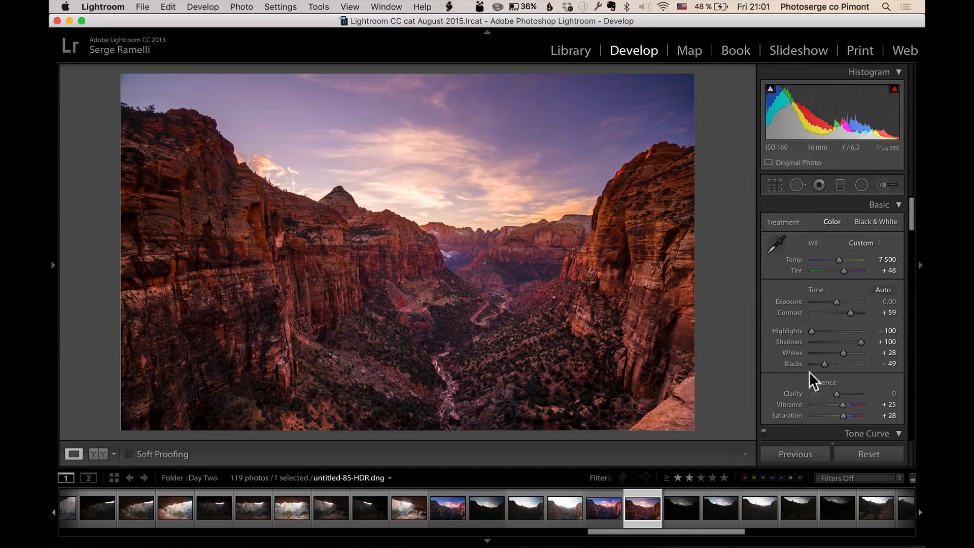
Set the canyon HDR's Contrast to +70 and Clarity to +25.
drag(851, 312, 852, 313)
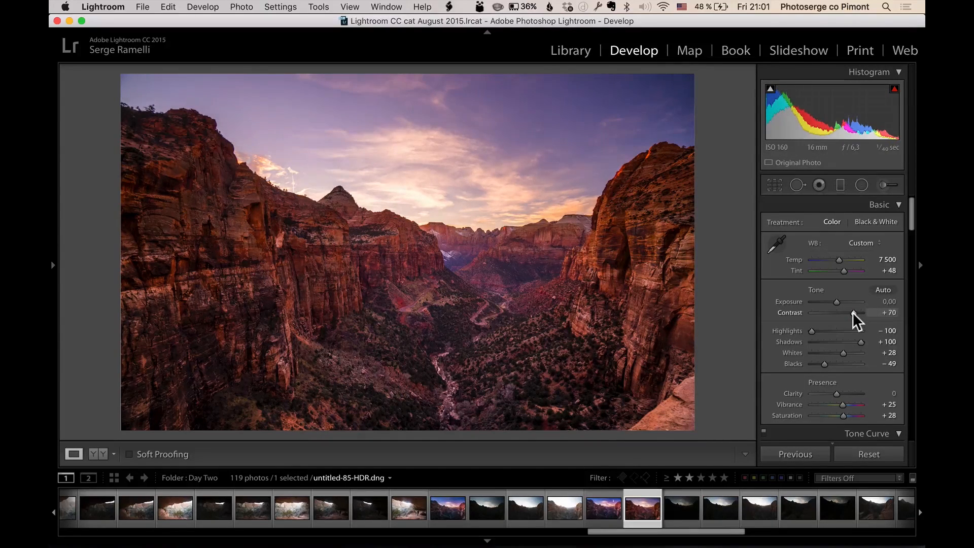
drag(838, 393, 842, 392)
scroll(842, 392, down, 3)
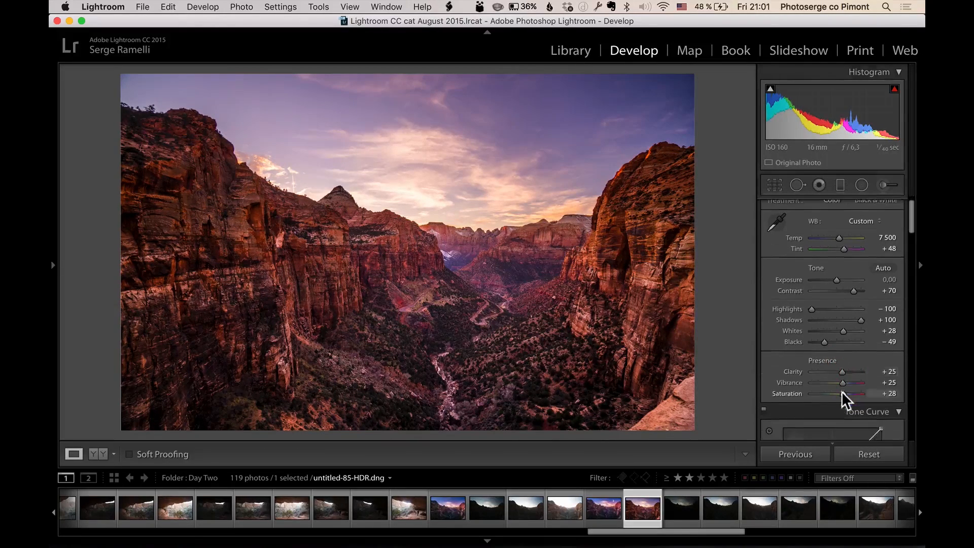
Boost the HSL saturation of the canyon HDR with Red at +33, Orange at +27 and Yellow at +27.
scroll(842, 392, down, 10)
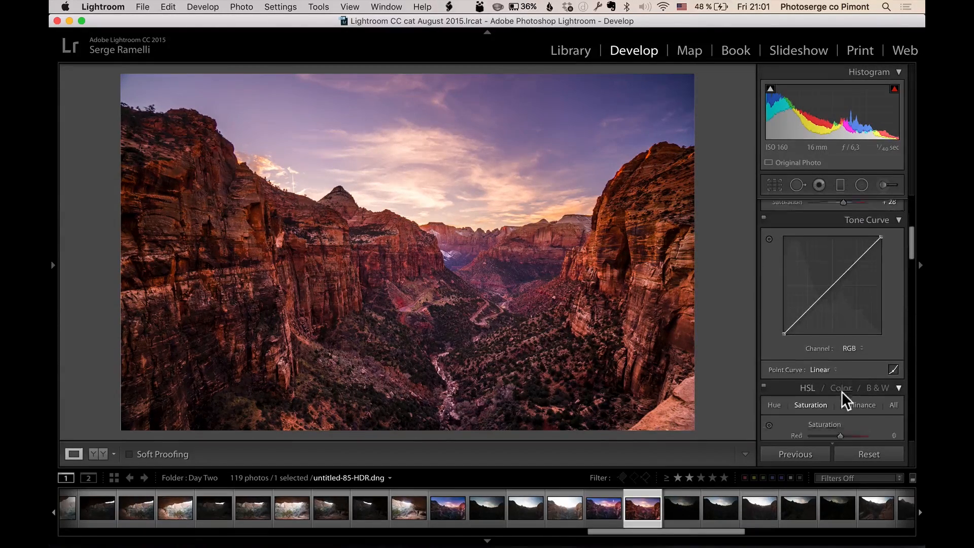
scroll(842, 391, up, 1)
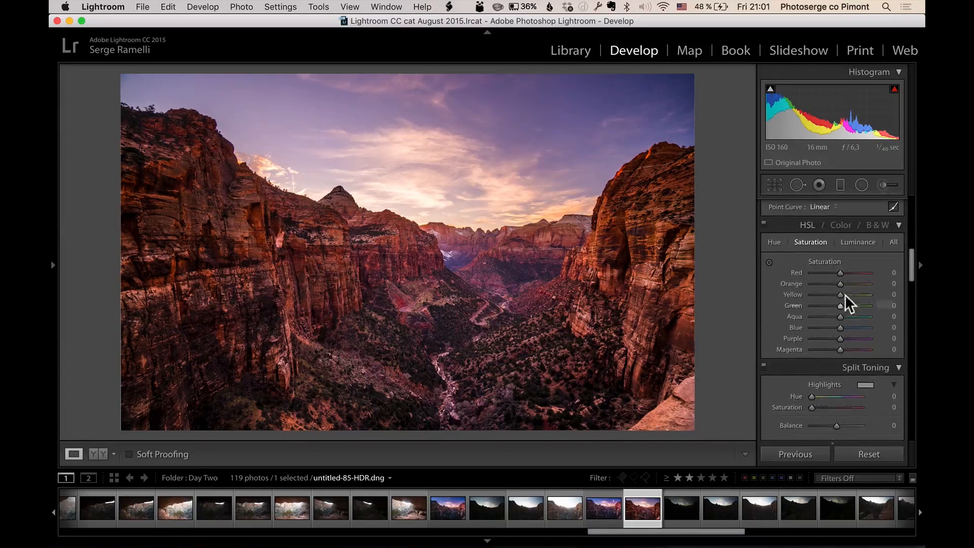
click(849, 272)
click(848, 284)
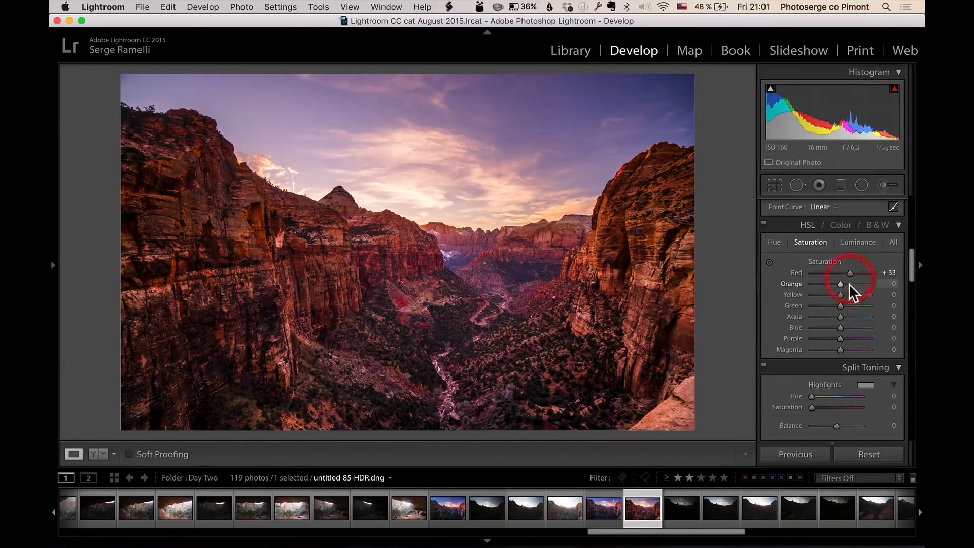
click(848, 294)
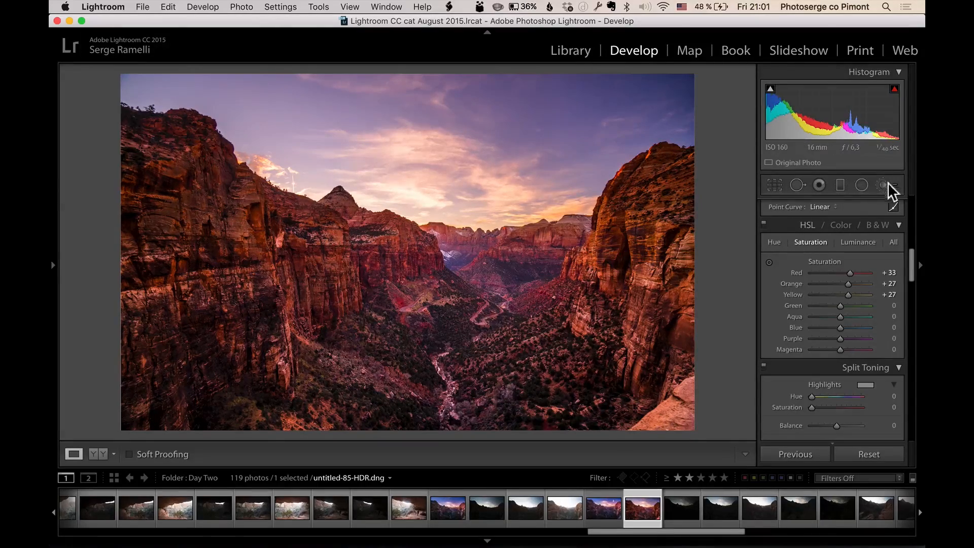
Add a wide radial filter over the bright sky with inverted mask and raised Feather, and set Exposure to 0.01 and Clarity to -35.
click(862, 185)
drag(407, 198, 630, 268)
scroll(858, 342, down, 5)
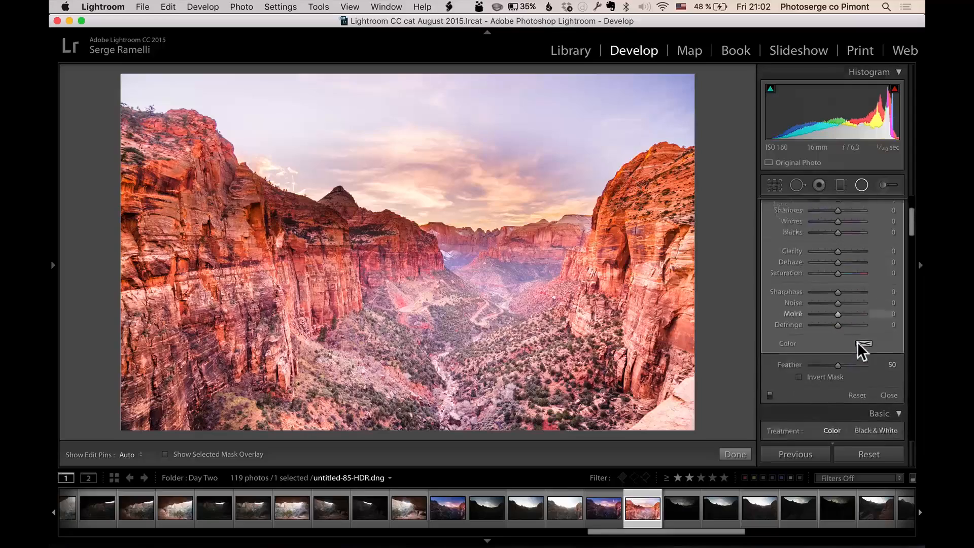
click(828, 328)
drag(839, 316, 884, 316)
scroll(864, 298, up, 5)
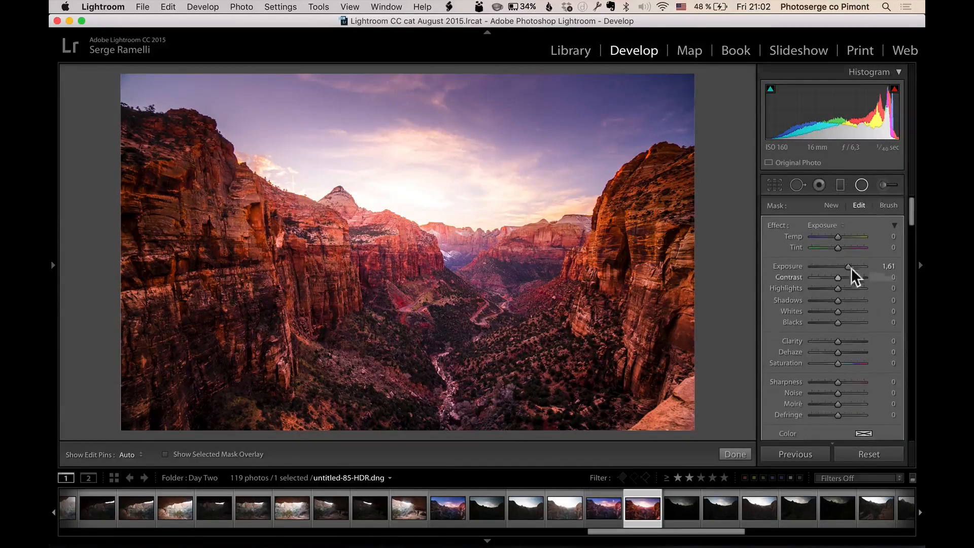
drag(849, 267, 838, 265)
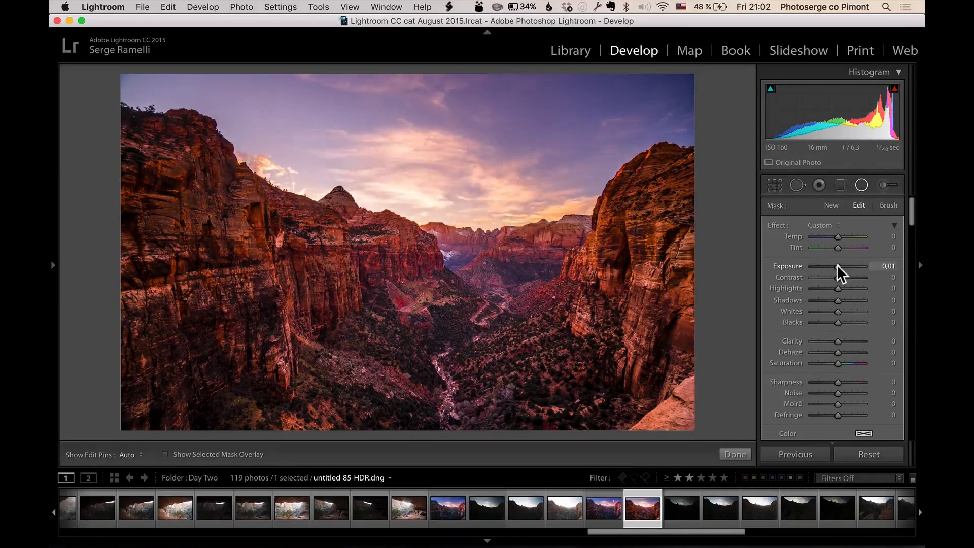
drag(838, 341, 827, 342)
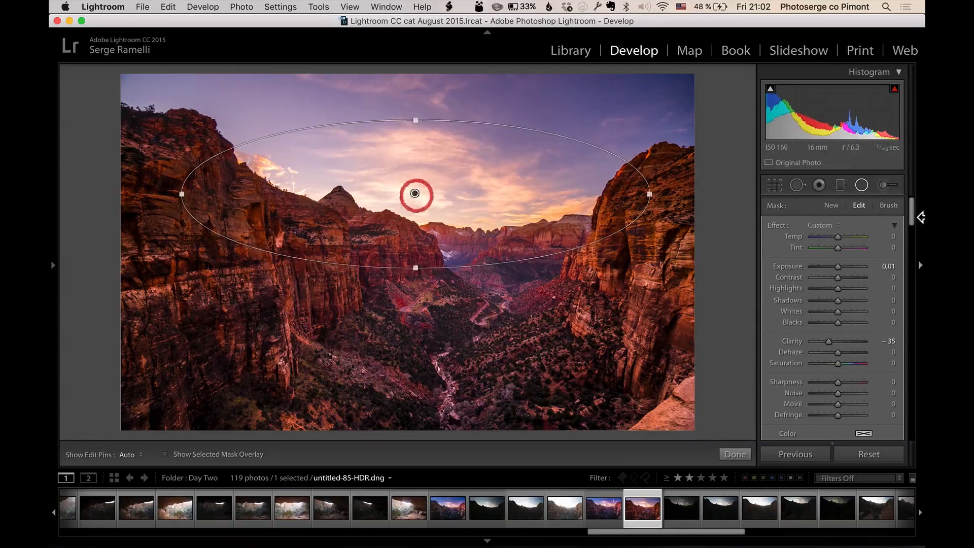
Set the sky radial filter's Temp to 32 and Tint to 52, and shift it slightly towards the right cliff.
click(849, 235)
click(854, 242)
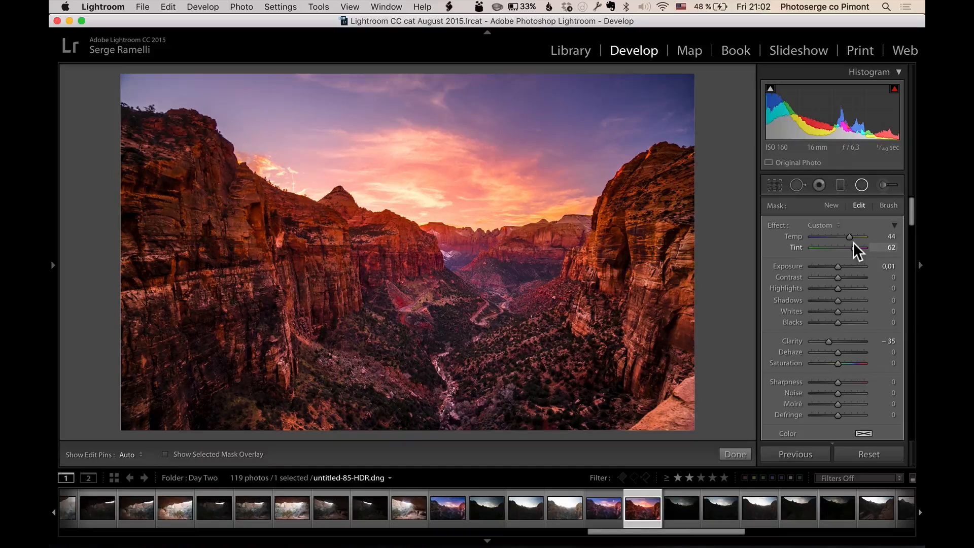
click(845, 235)
drag(853, 247, 851, 247)
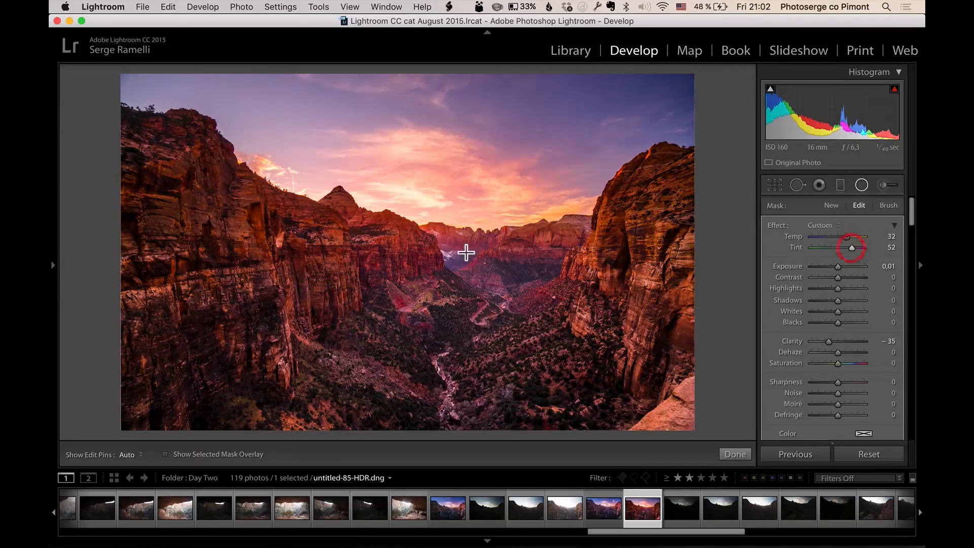
mouse_move(415, 196)
mouse_down()
mouse_move(405, 200)
mouse_move(418, 209)
mouse_move(466, 208)
mouse_move(423, 193)
mouse_up()
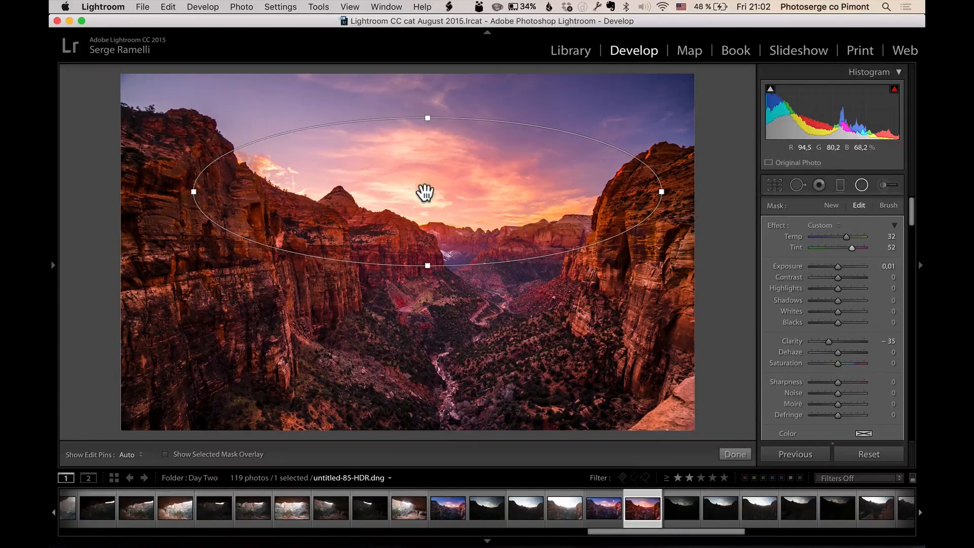
Duplicate the sky radial filter onto the right cliff, narrow it to fit the rock face and set its Exposure to 0.60.
right_click(425, 193)
click(435, 194)
drag(500, 210, 650, 214)
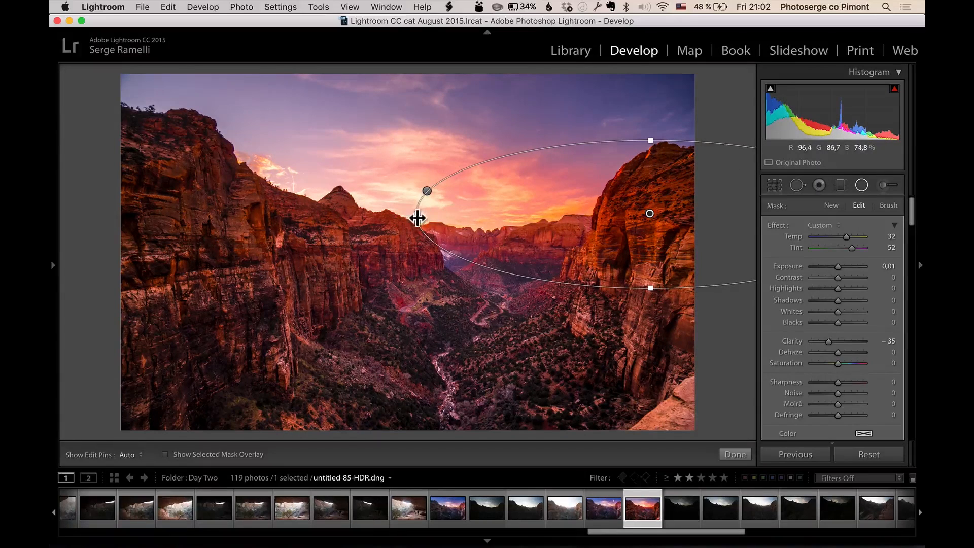
drag(418, 214, 570, 220)
drag(648, 213, 672, 232)
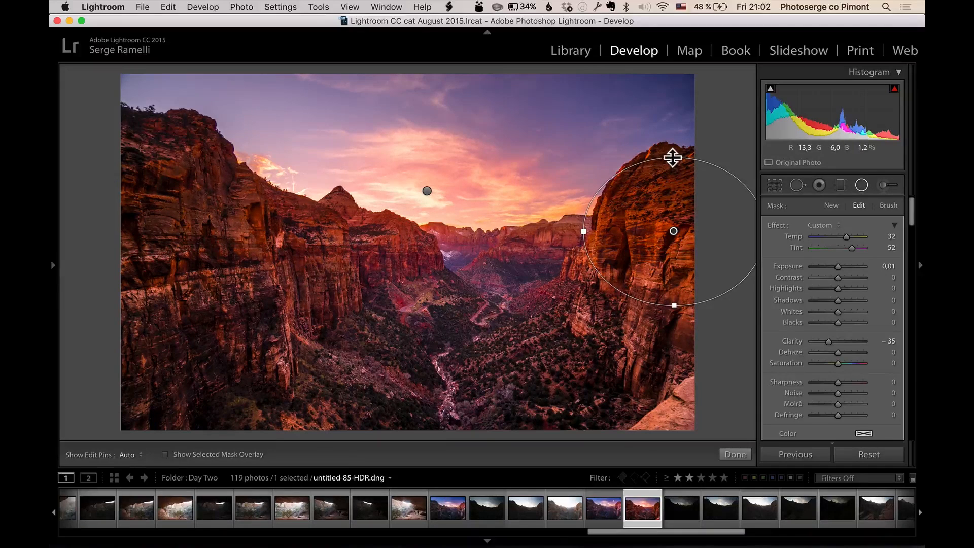
drag(838, 266, 843, 265)
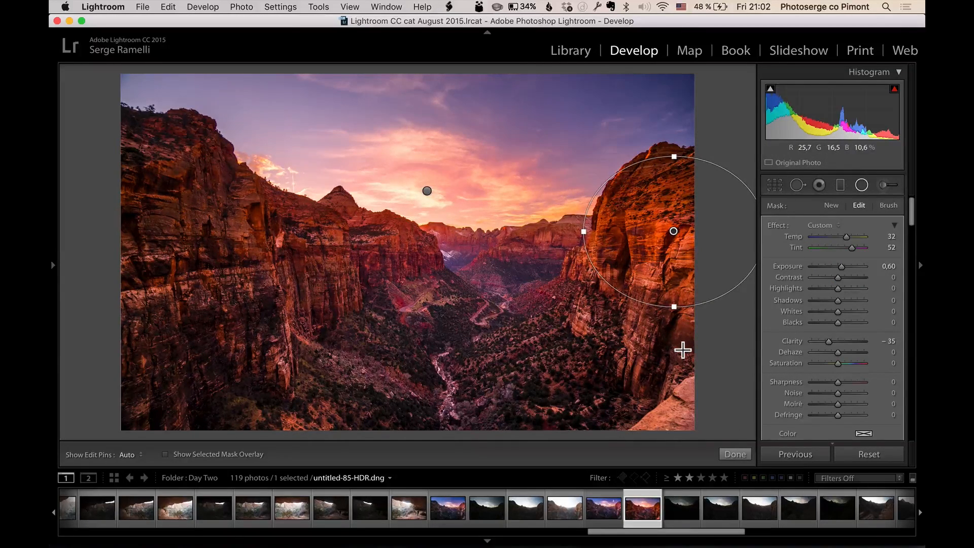
click(734, 454)
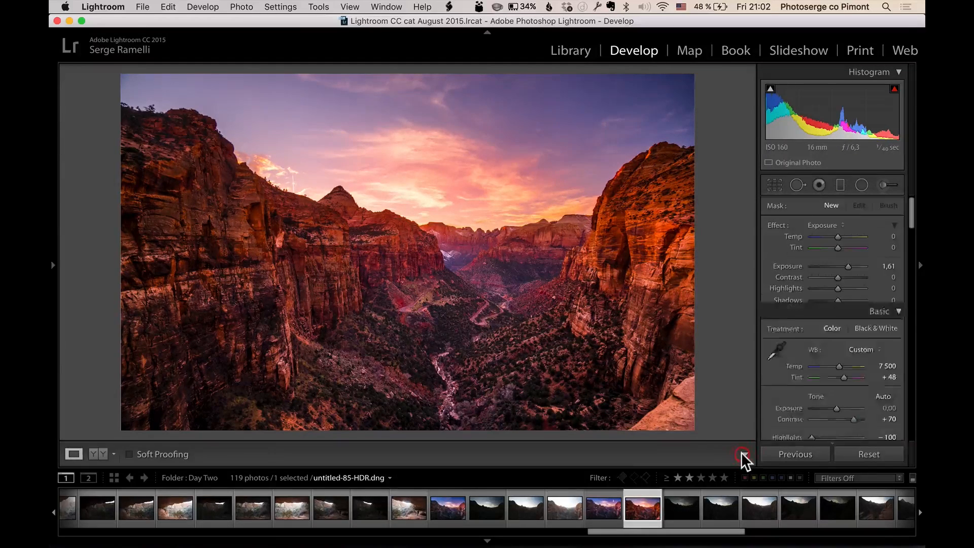
Add a graduated filter over the upper sky at Exposure -0.59, shift it upward and set the photo's overall Exposure to +0.05.
click(841, 185)
drag(446, 117, 441, 218)
click(831, 266)
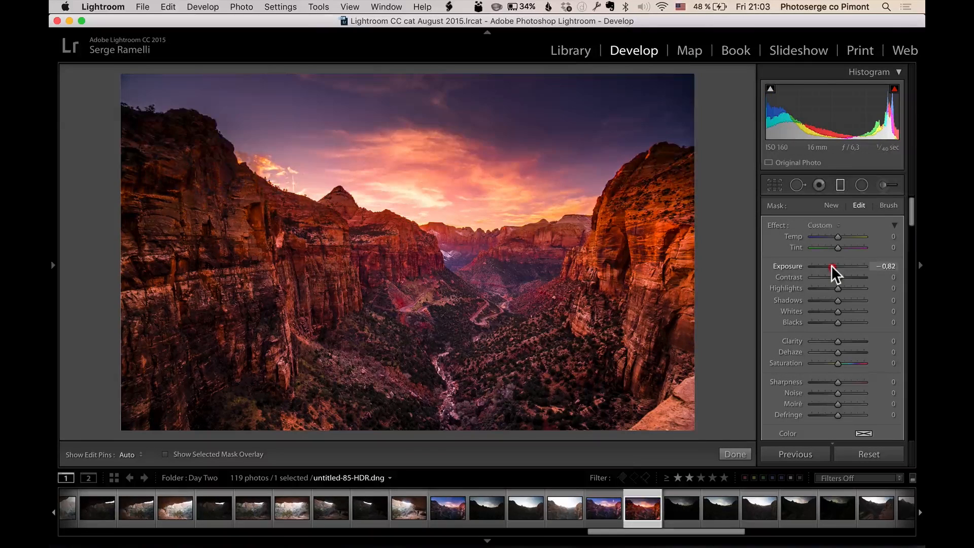
drag(832, 265, 834, 264)
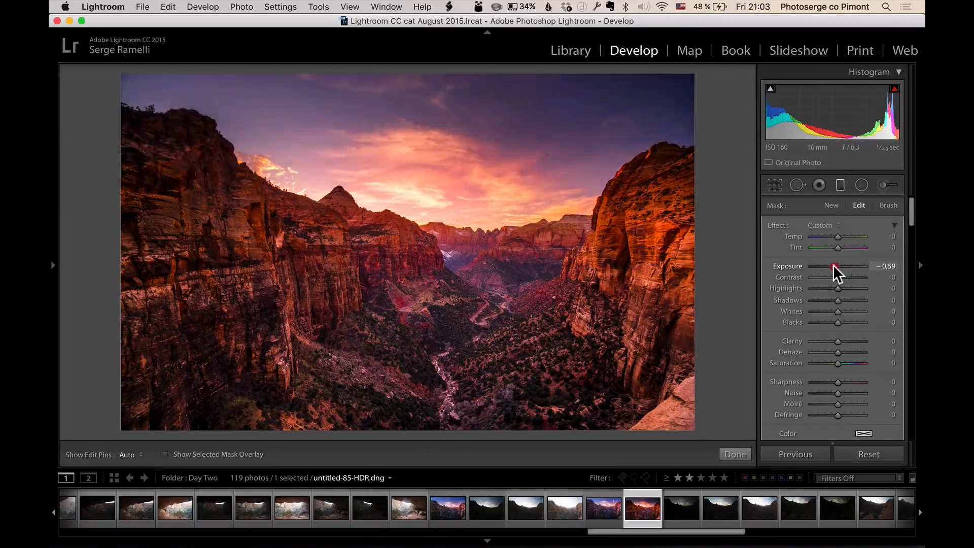
drag(445, 169, 444, 125)
click(739, 454)
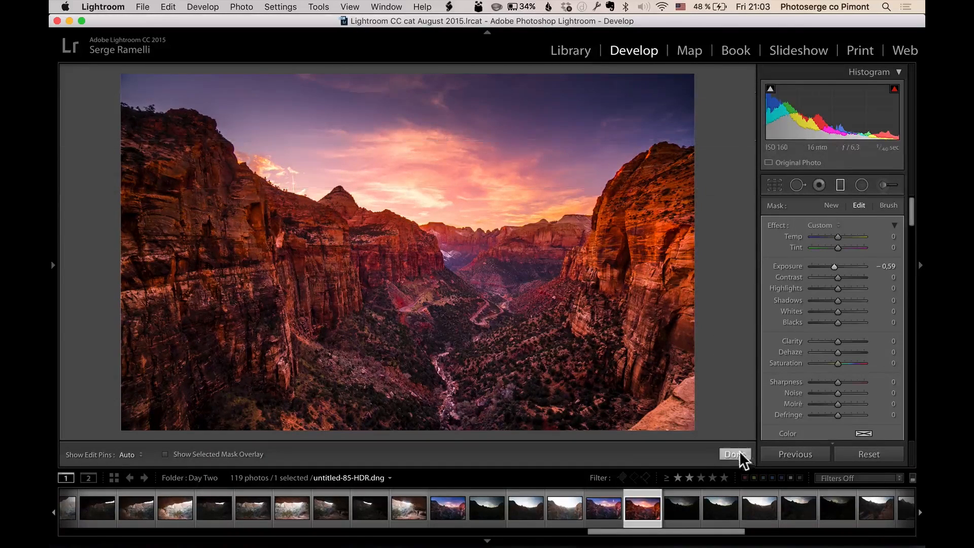
click(738, 450)
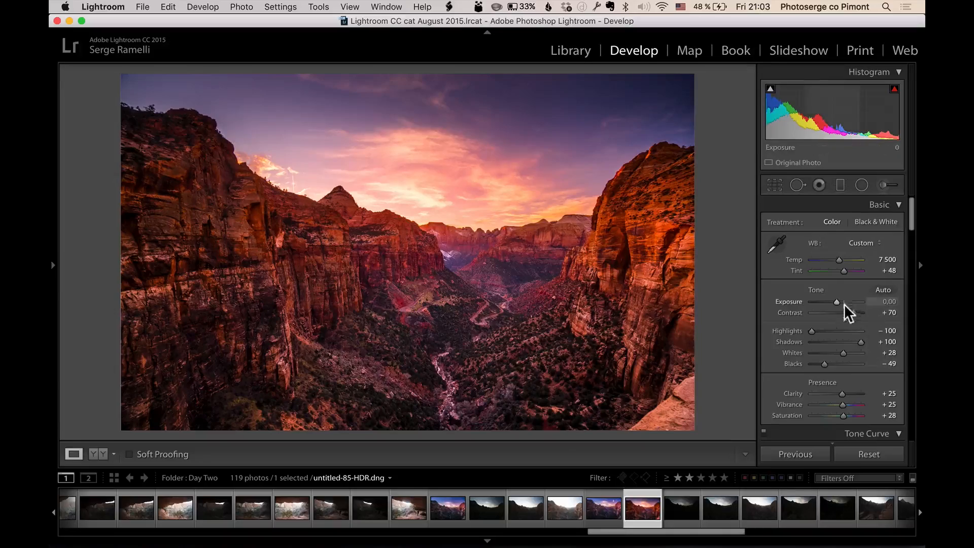
drag(836, 301, 836, 300)
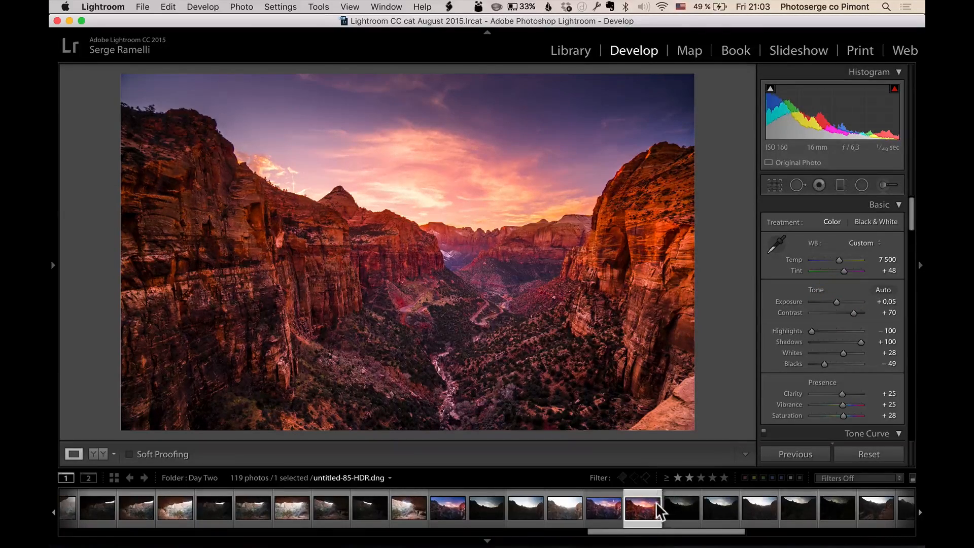
Review the finished canyon HDR full screen and compare its before and after versions.
key(f)
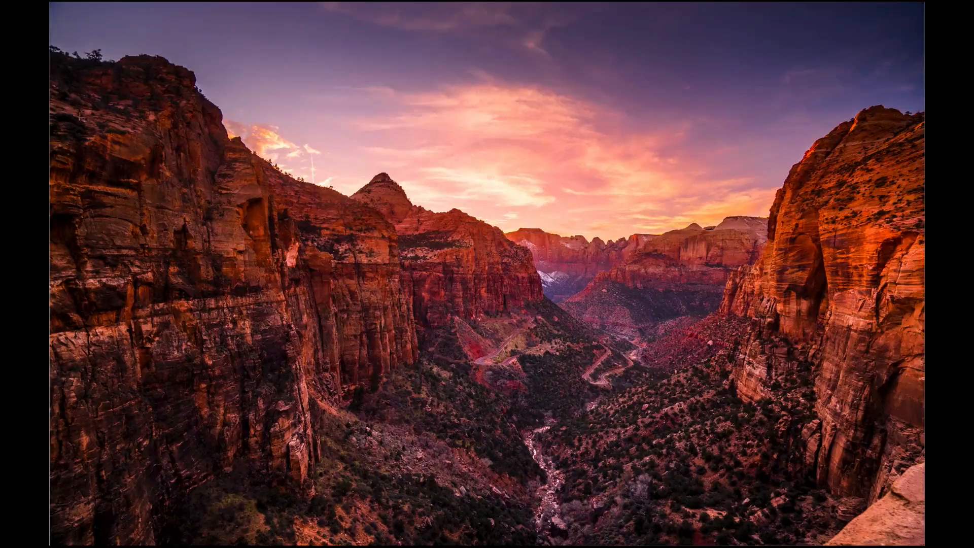
key(Escape)
key(backslash)
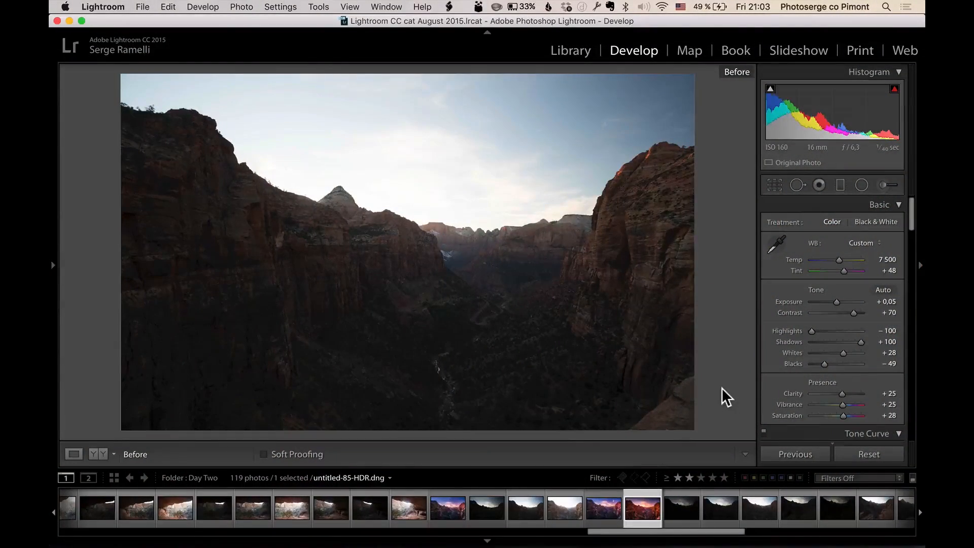
key(backslash)
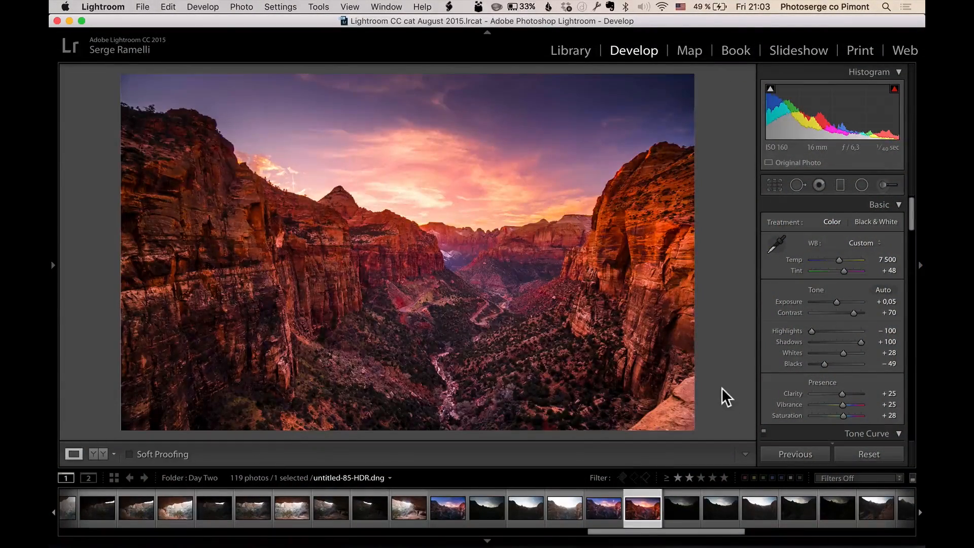
key(backslash)
key(backslash)
key(backslash)
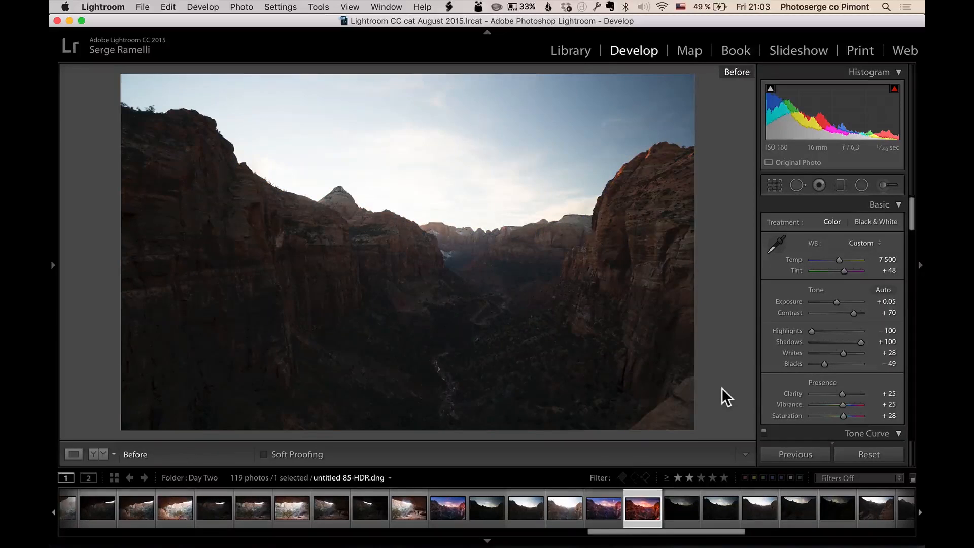
key(backslash)
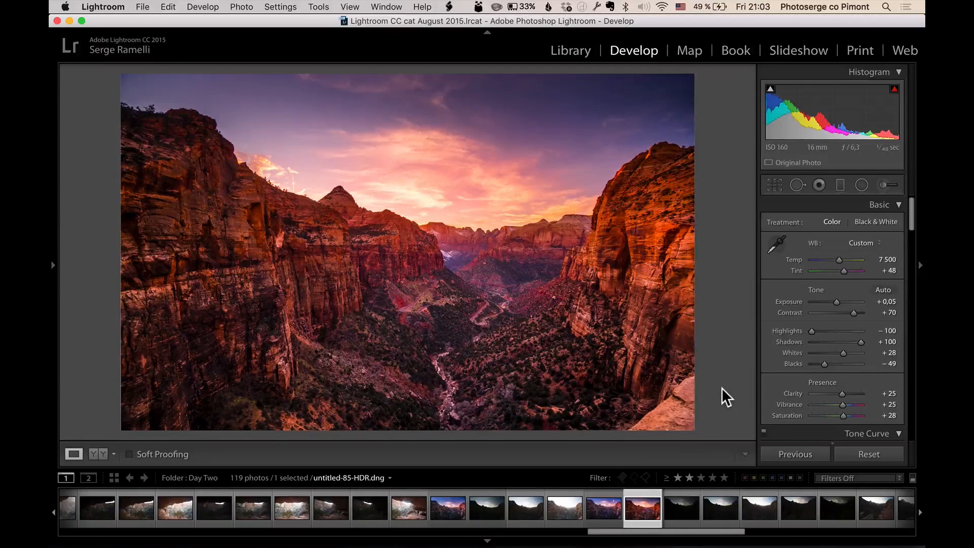
Compare untitled-85-HDR-Edit.tif with the newly developed canyon HDR, viewing each one full screen.
click(605, 507)
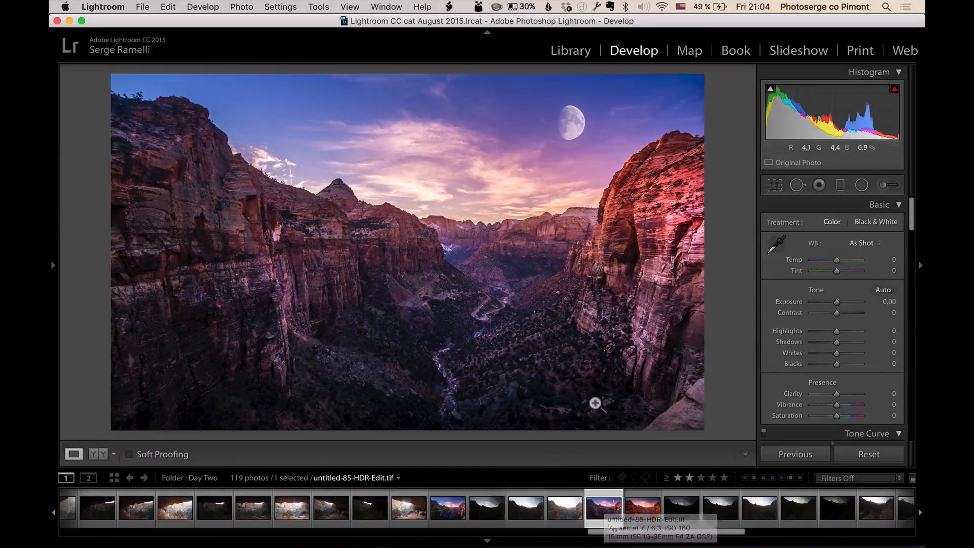
key(f)
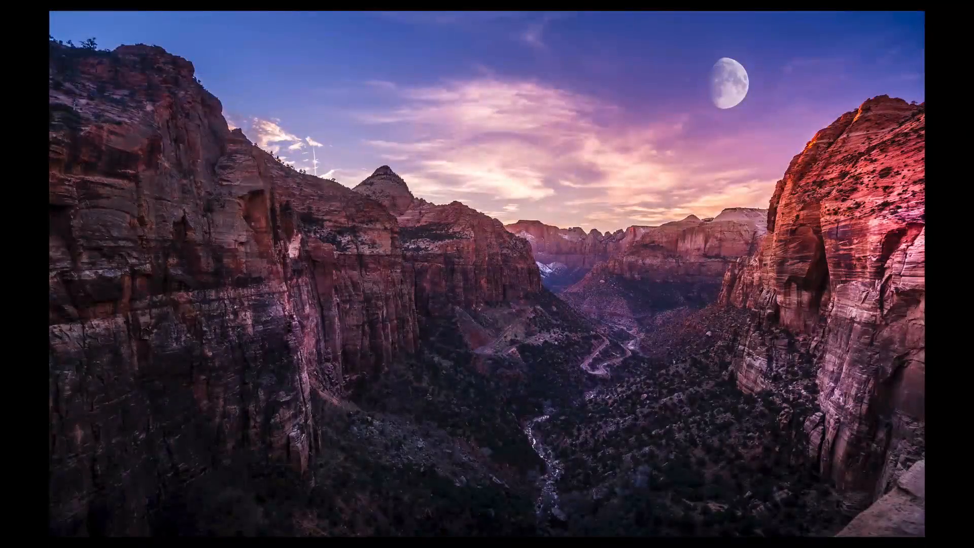
key(f)
mouse_move(629, 538)
mouse_down()
mouse_move(76, 541)
mouse_move(645, 537)
mouse_up()
click(648, 511)
key(f)
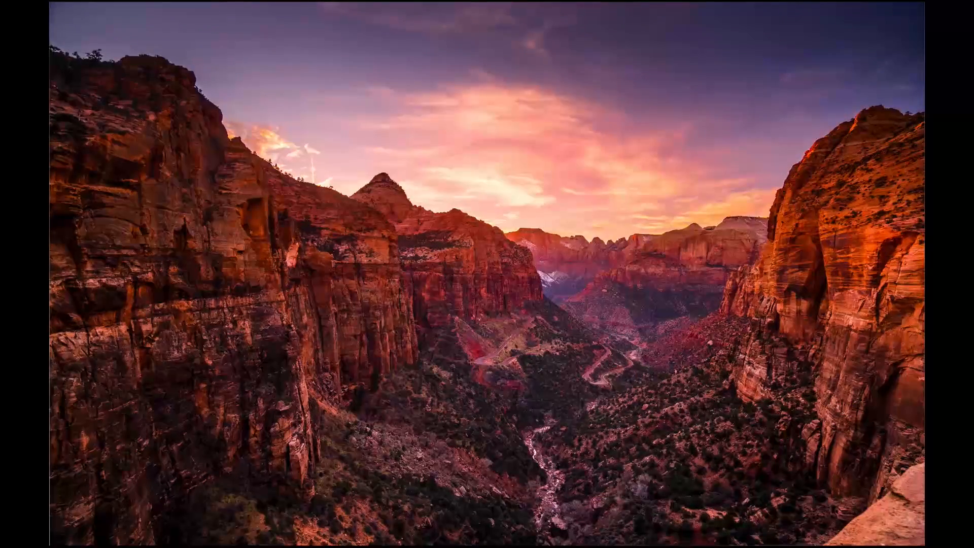